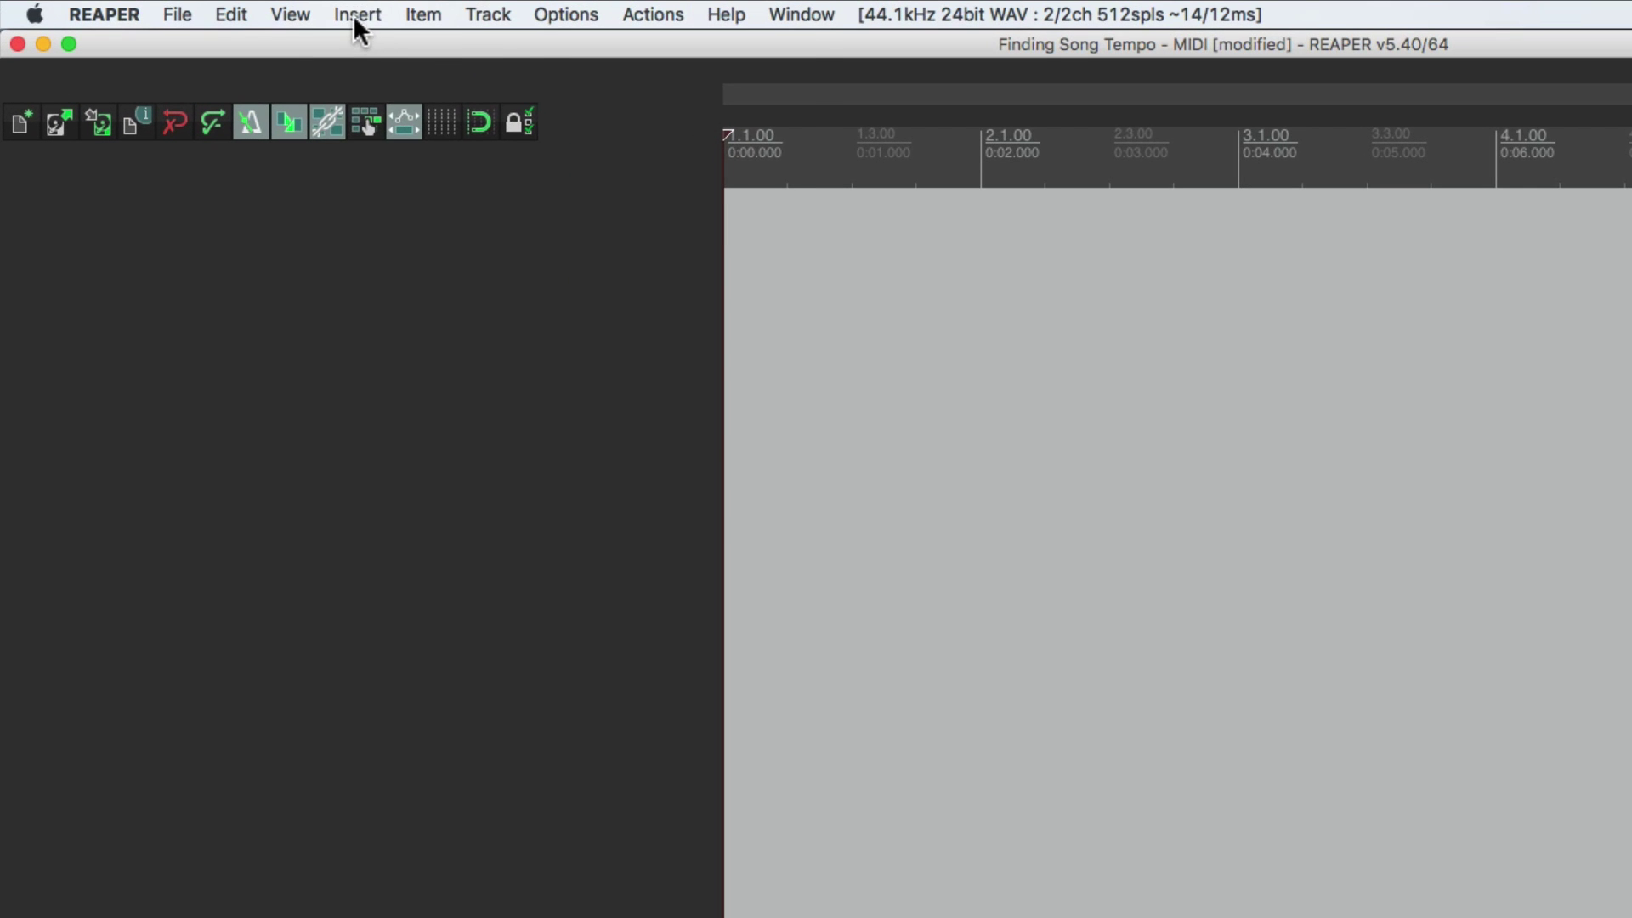
# Step: Insert the Sound Magic Piano One (16 out) instrument on a new track
pyautogui.click(353, 13)
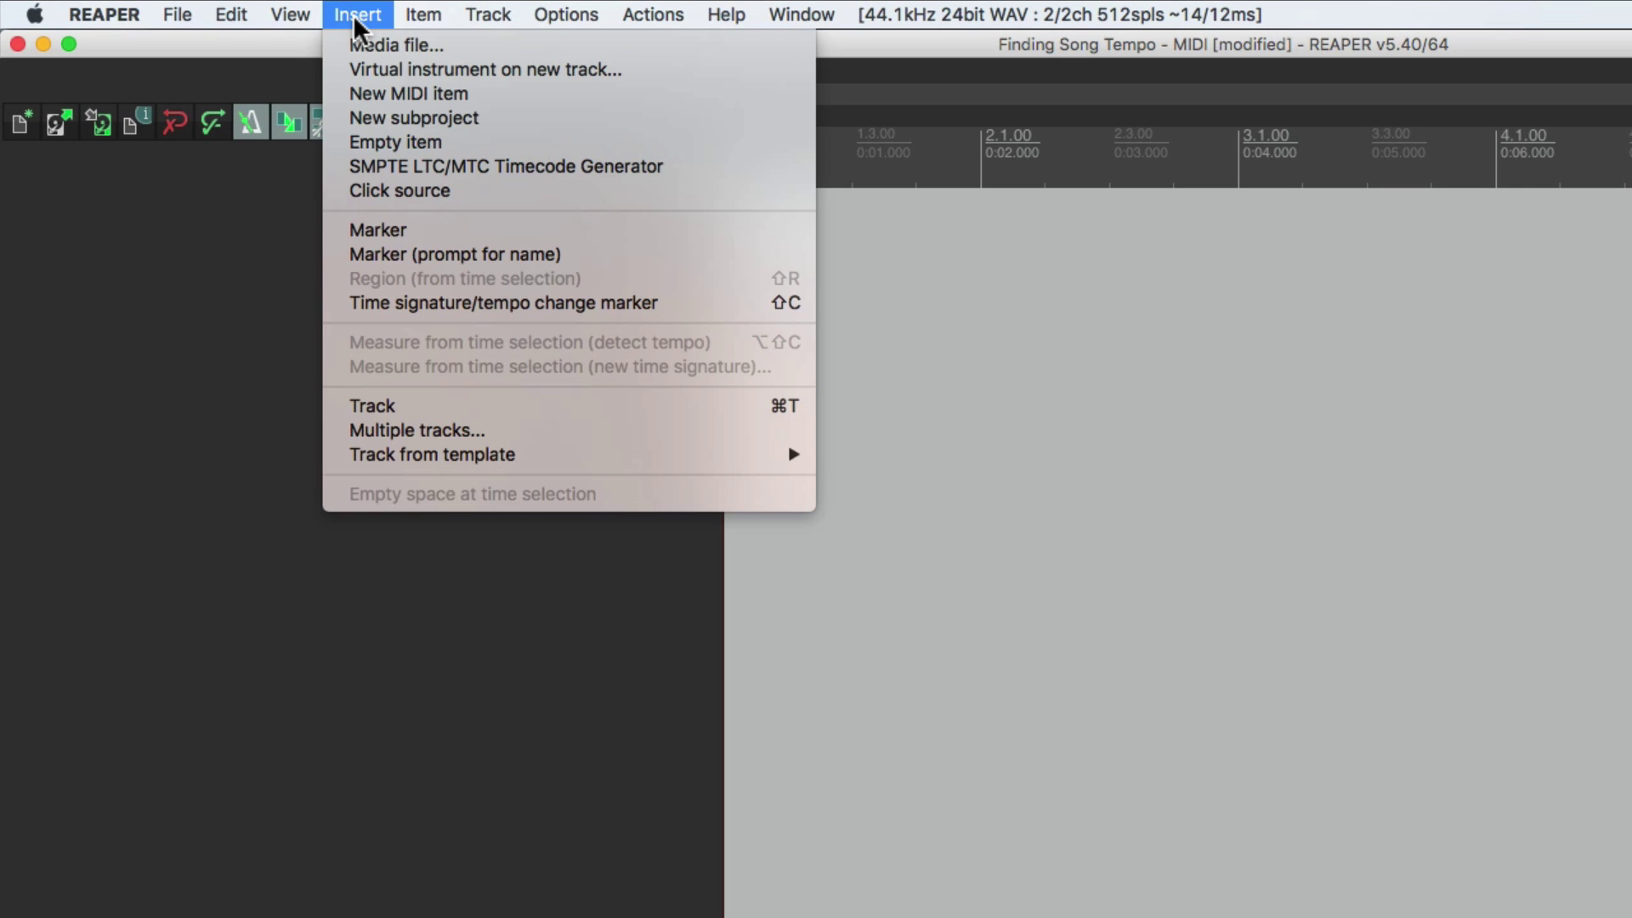
pyautogui.click(346, 68)
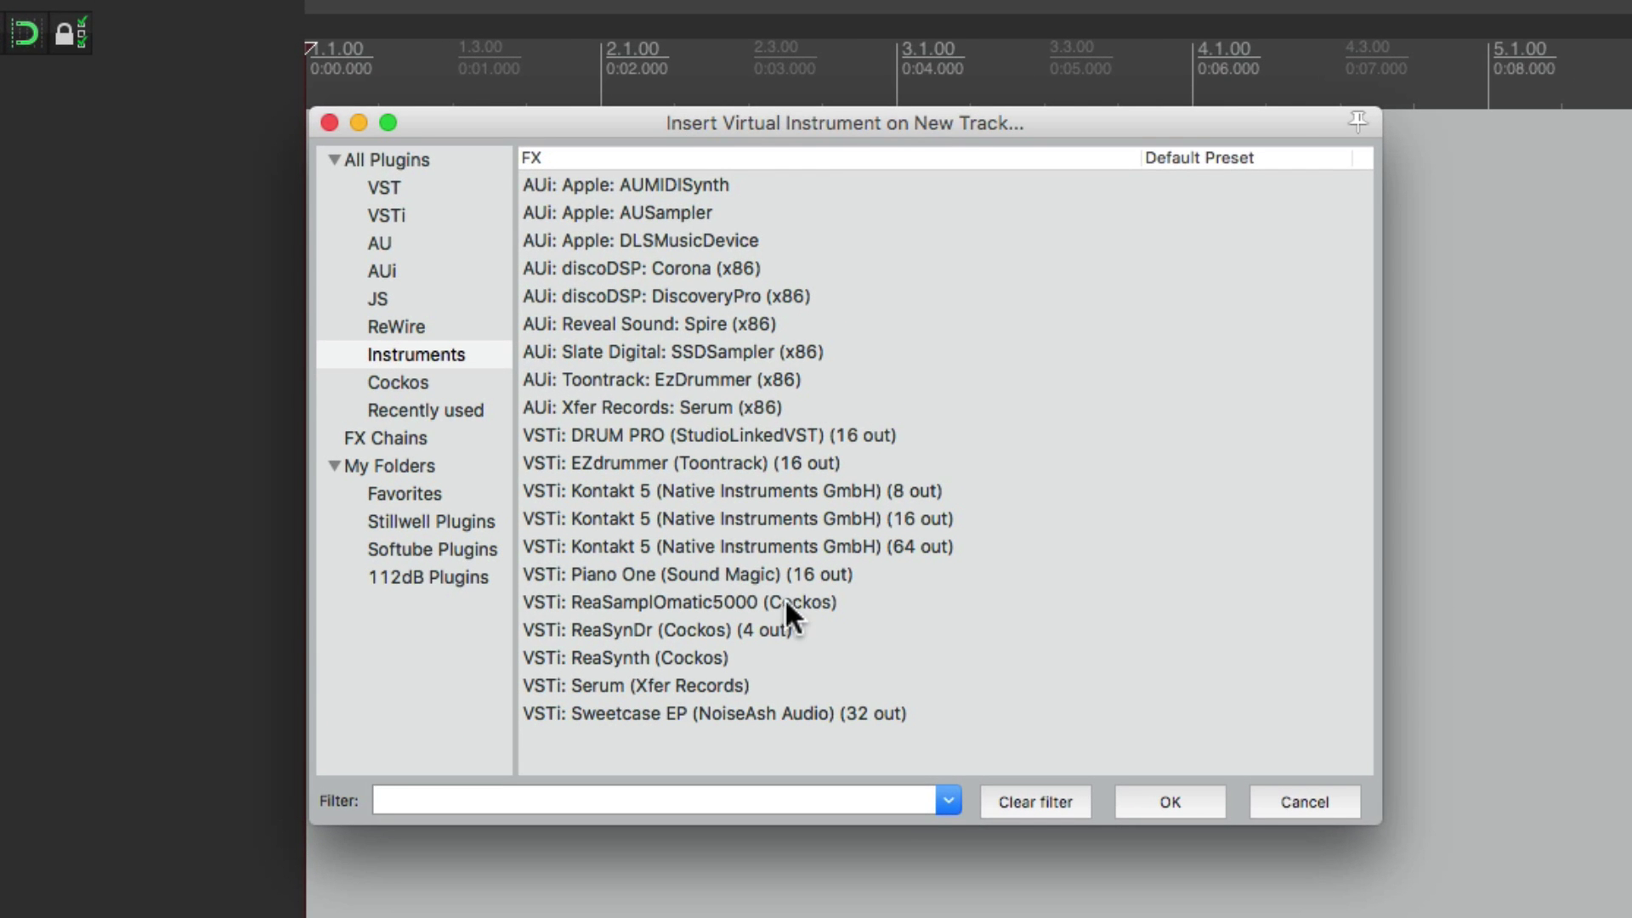
pyautogui.click(773, 571)
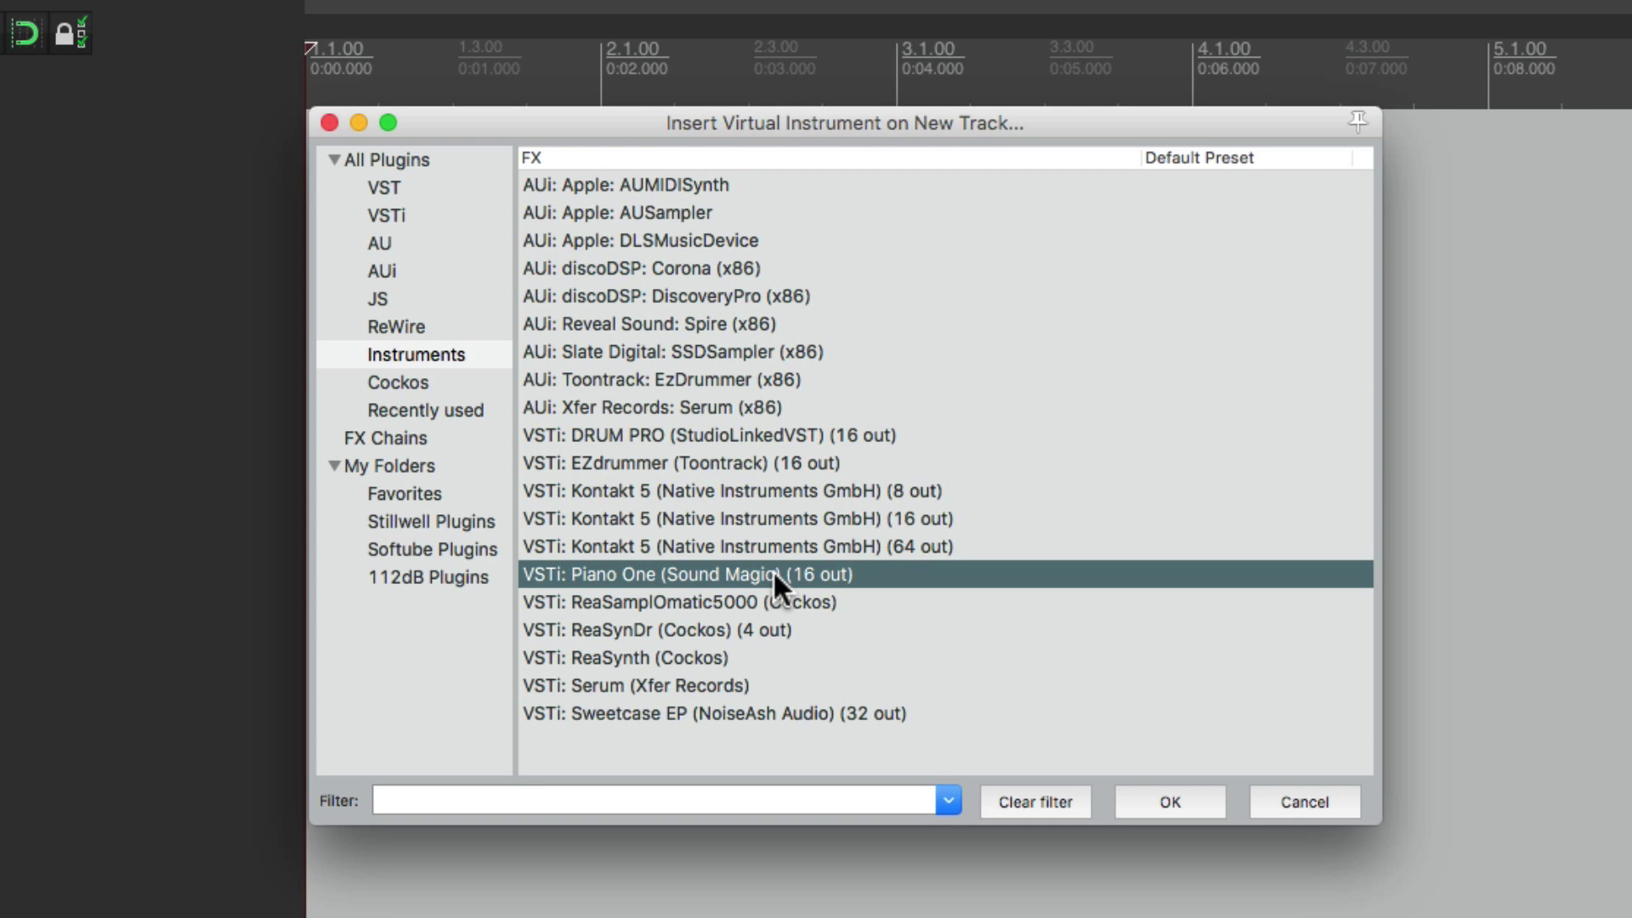
pyautogui.doubleClick(772, 571)
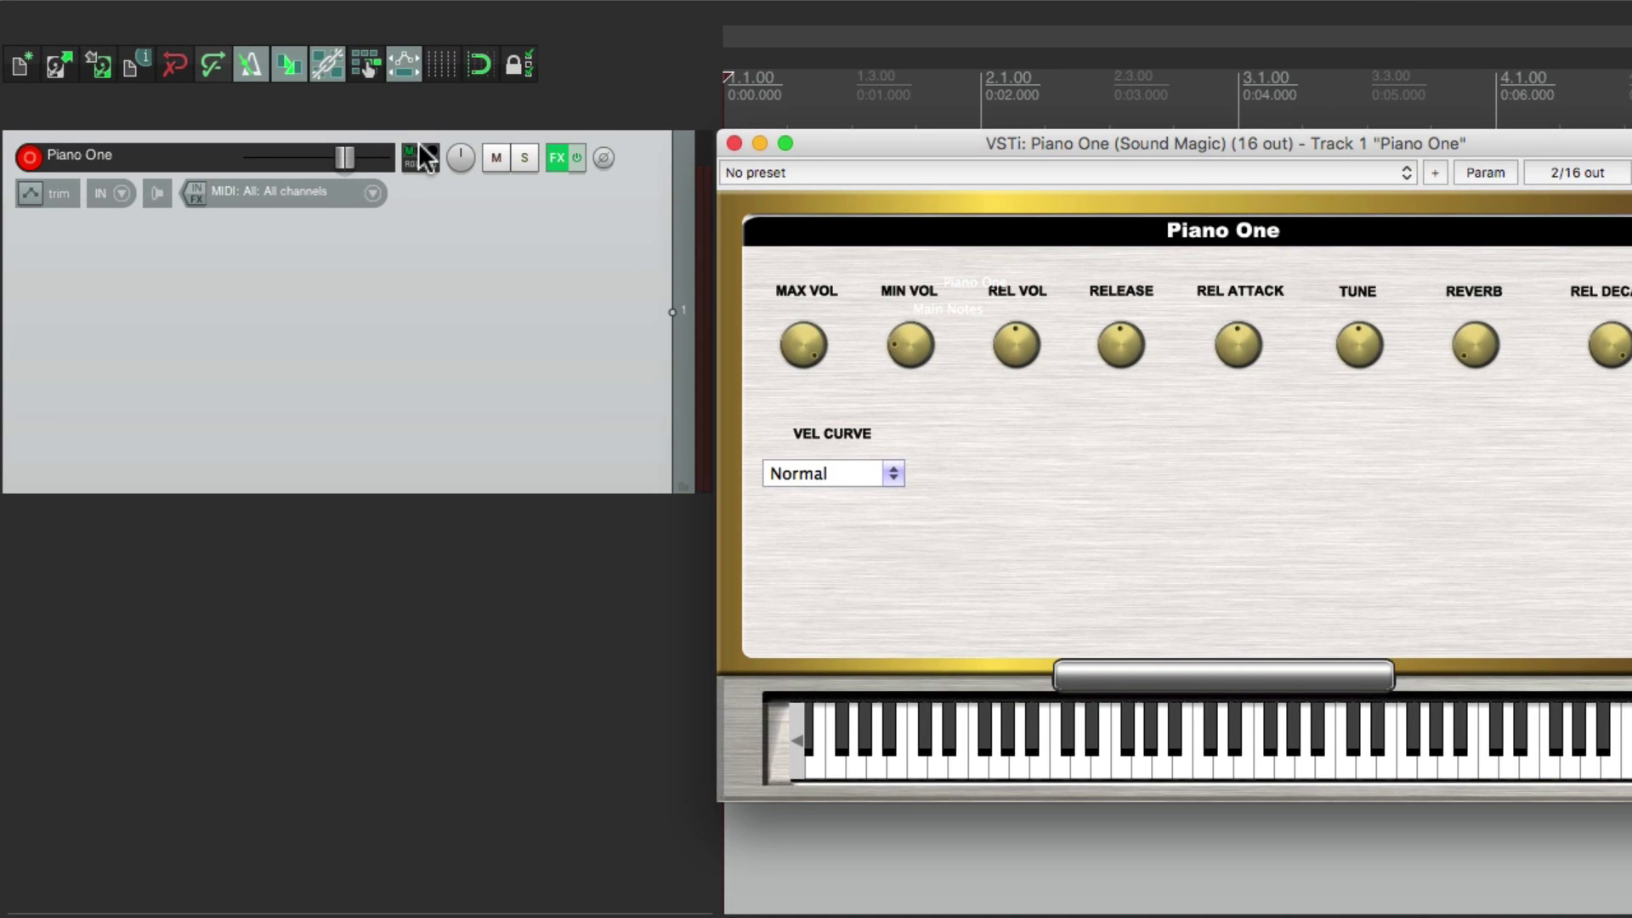
# Step: With the metronome off and the plugin window moved down, record a free piano take
pyautogui.click(259, 64)
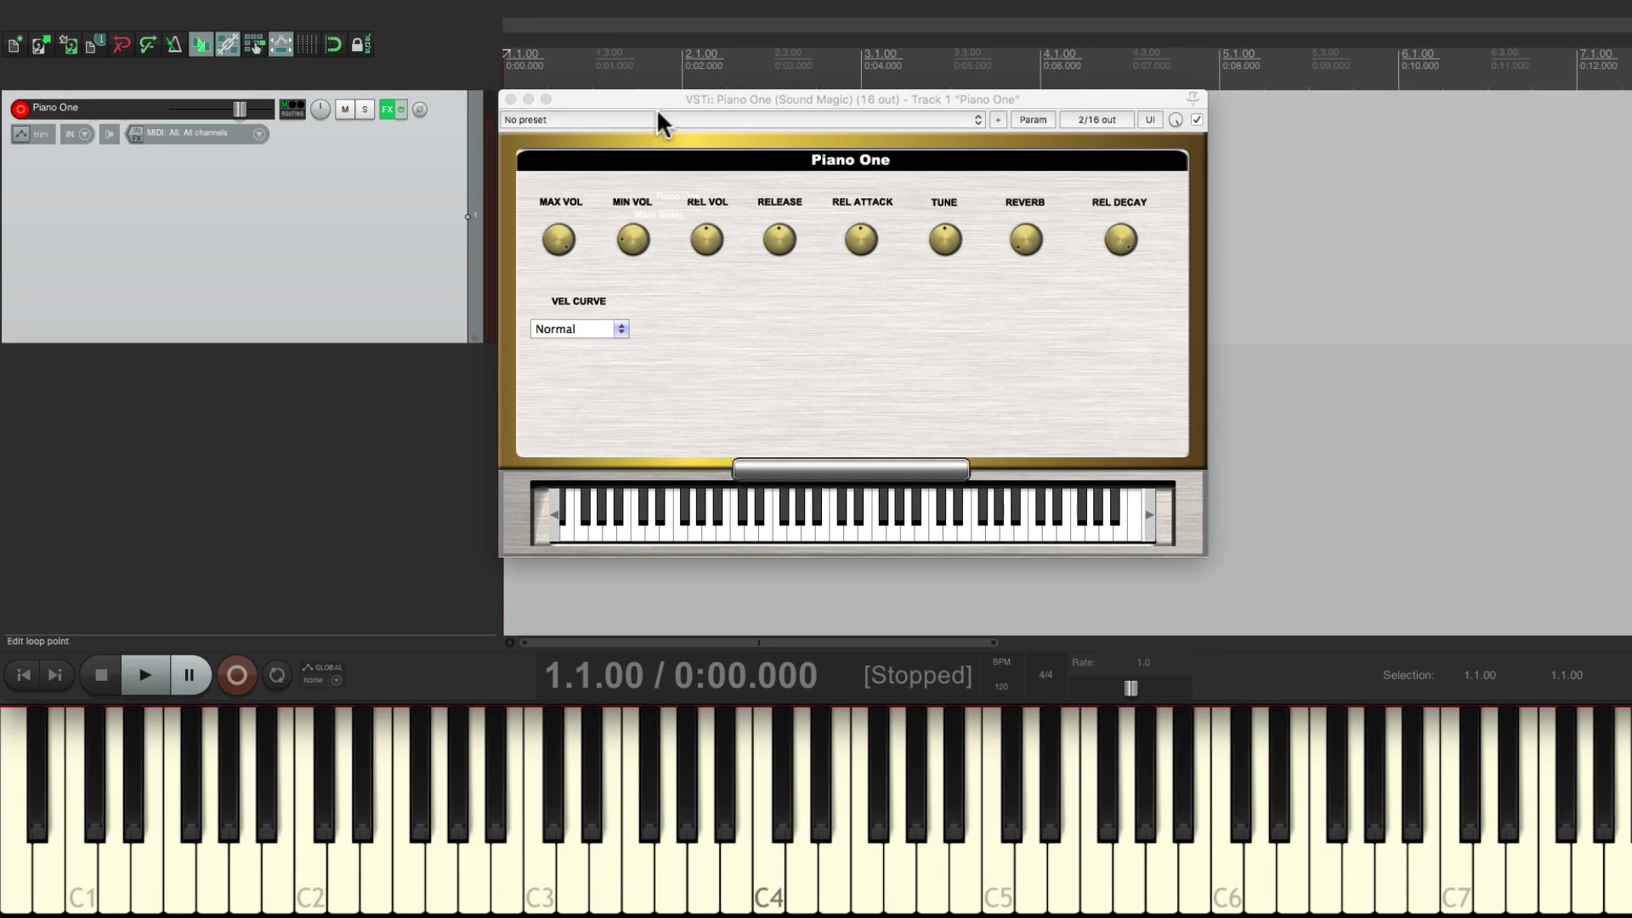
pyautogui.moveTo(658, 109); pyautogui.dragTo(665, 364)
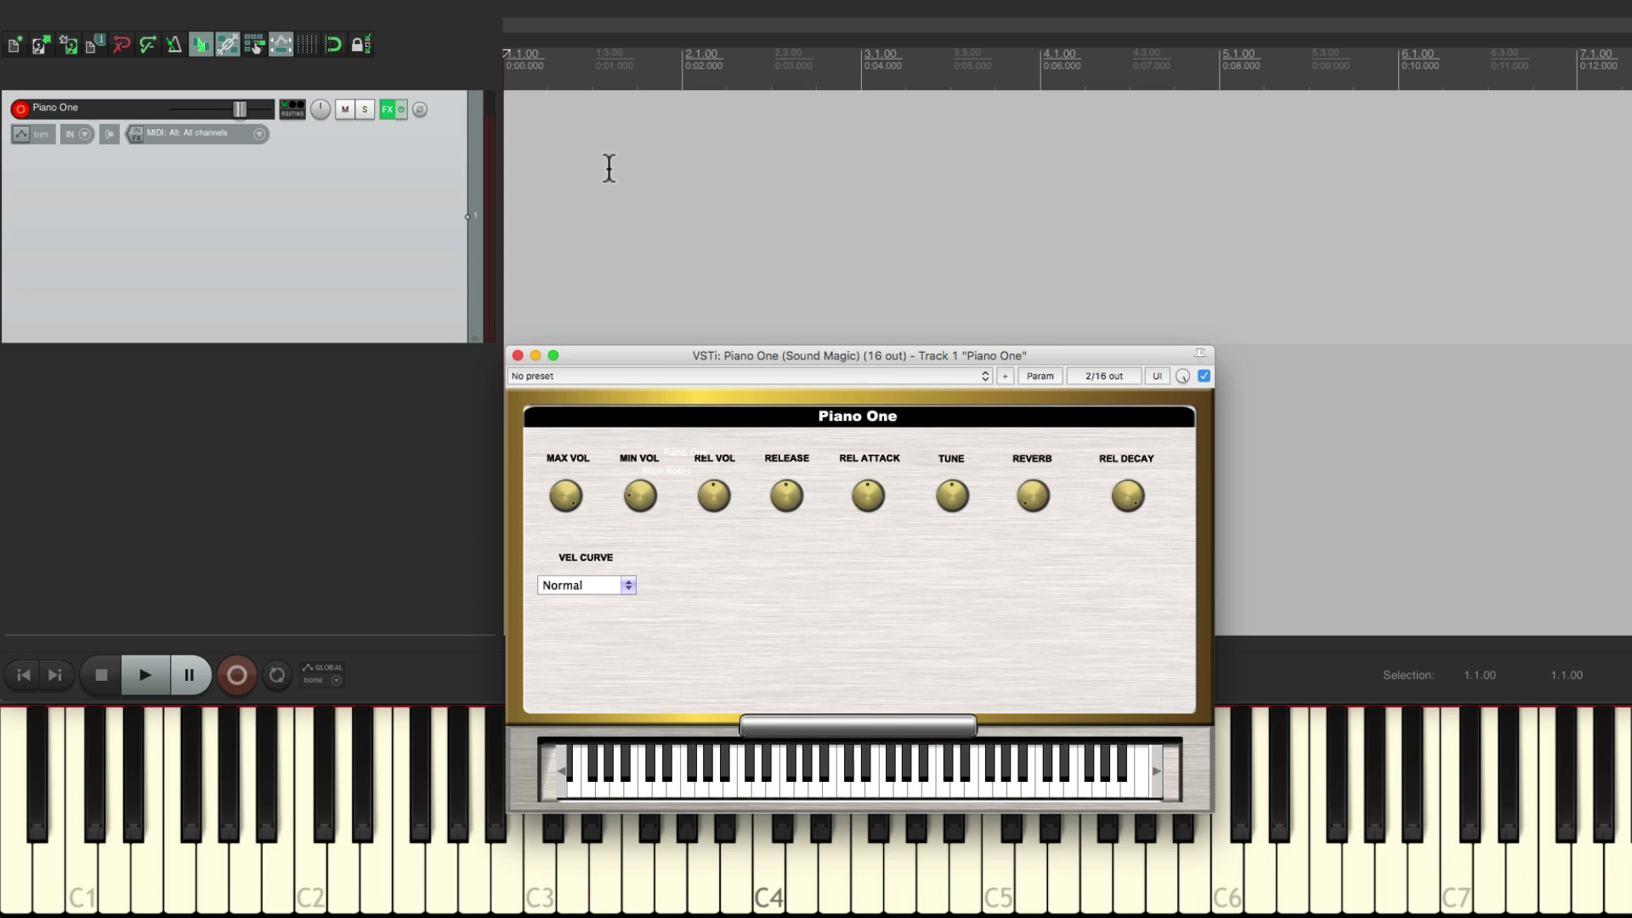
pyautogui.press('super+r')
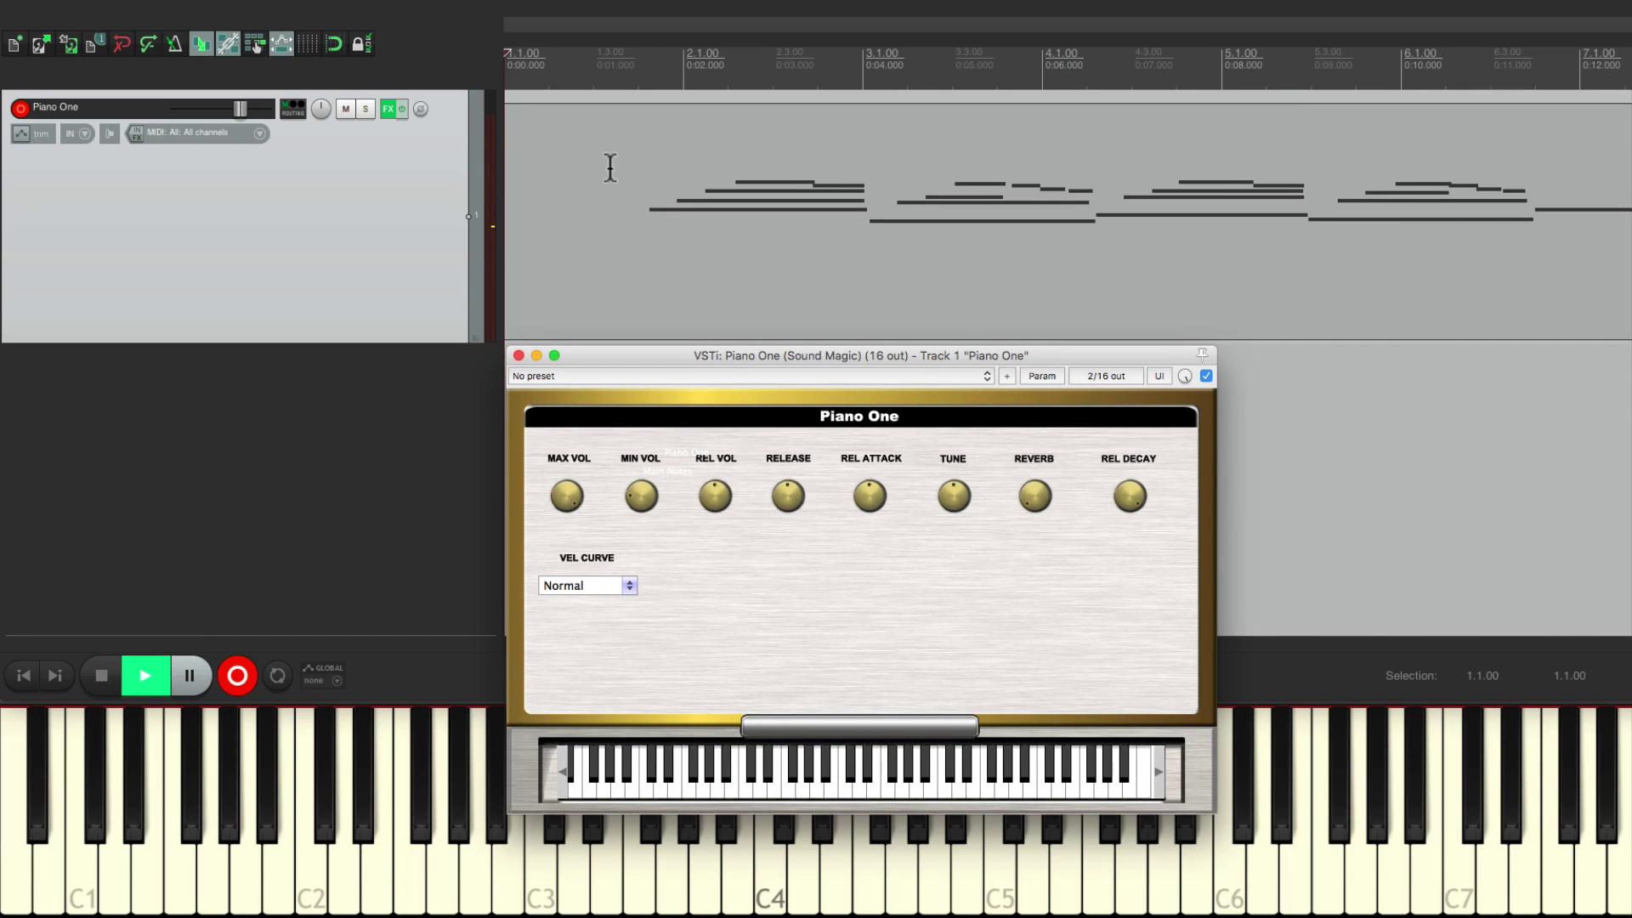
pyautogui.press('space')
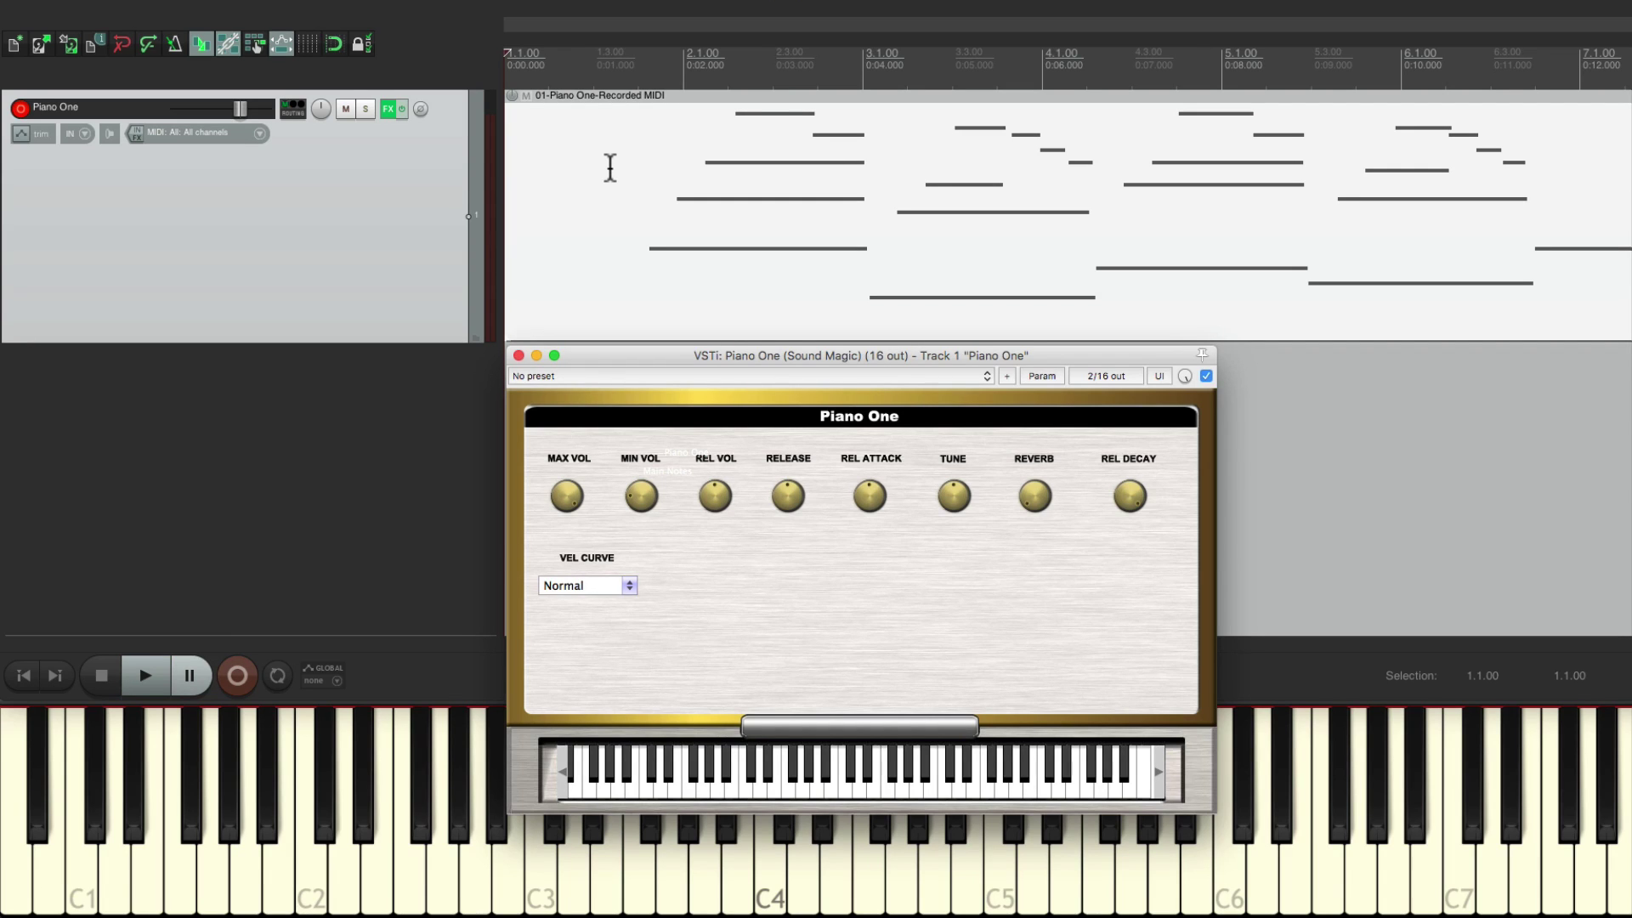
# Step: In the MIDI editor, cut all the recorded piano notes and return to the start
pyautogui.doubleClick(756, 172)
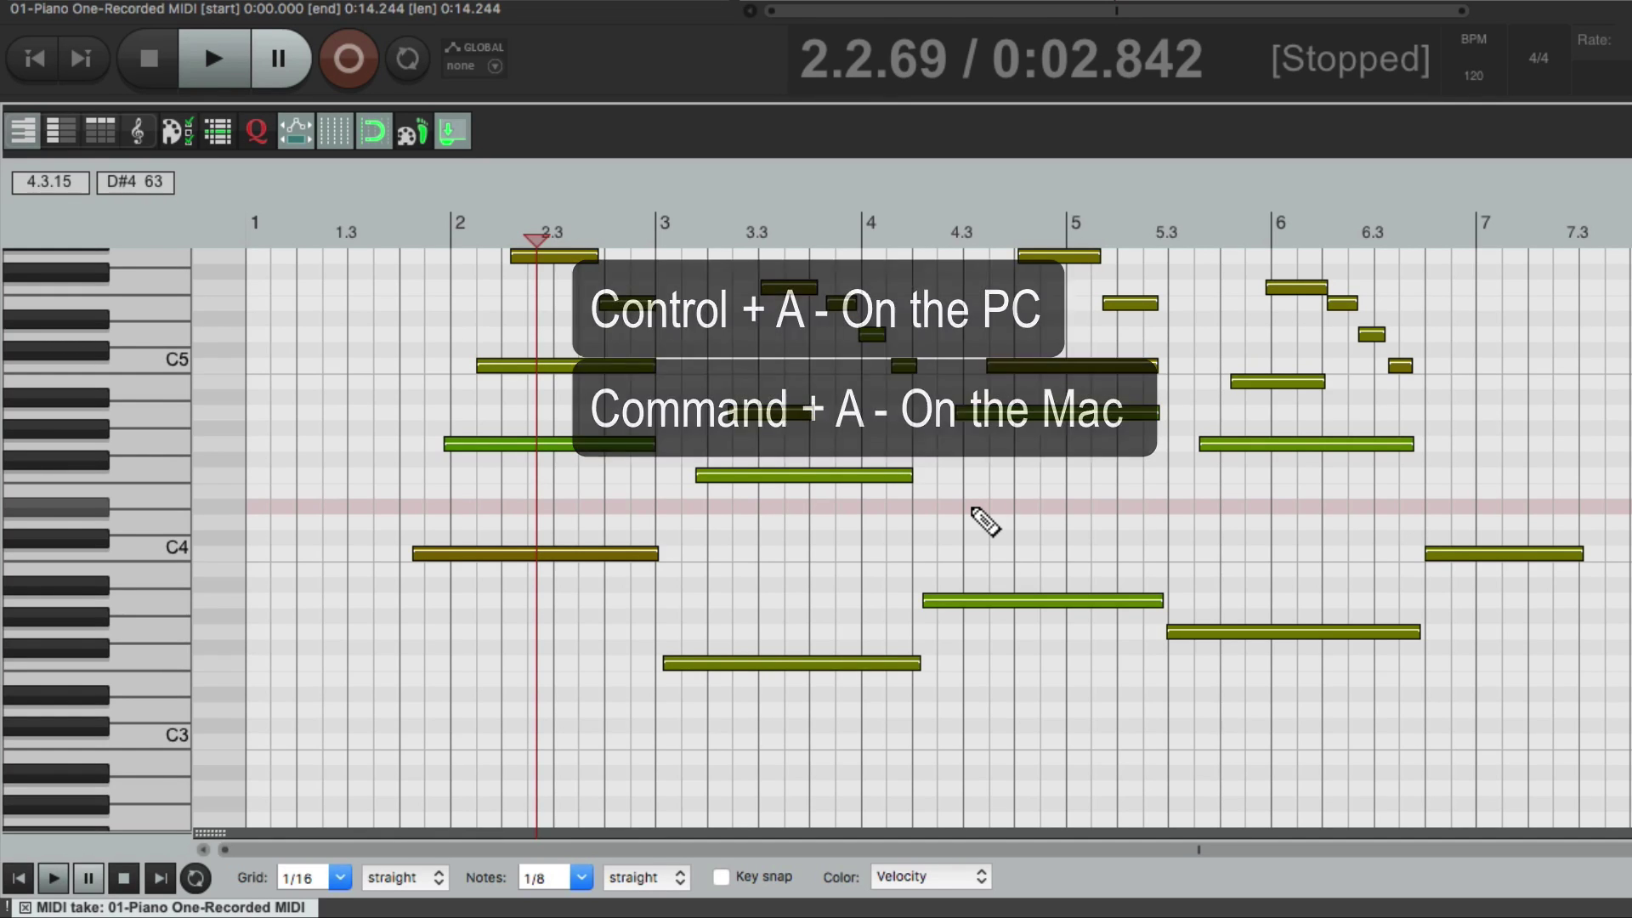
pyautogui.click(974, 510)
pyautogui.hotkey('ctrl', 'a')
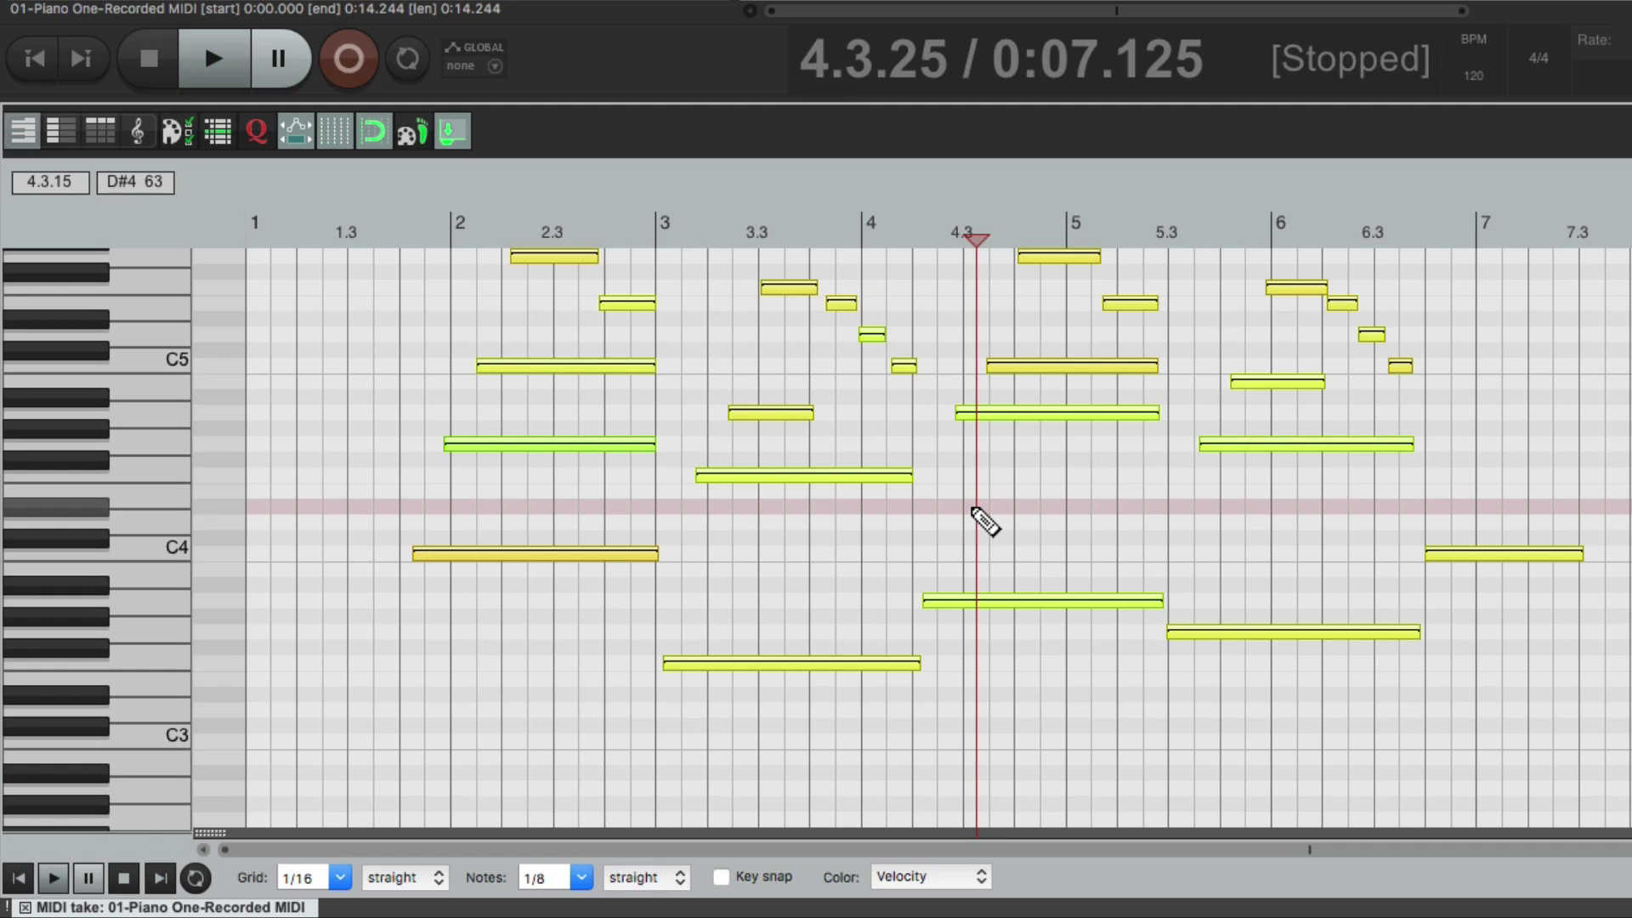
pyautogui.press('Delete')
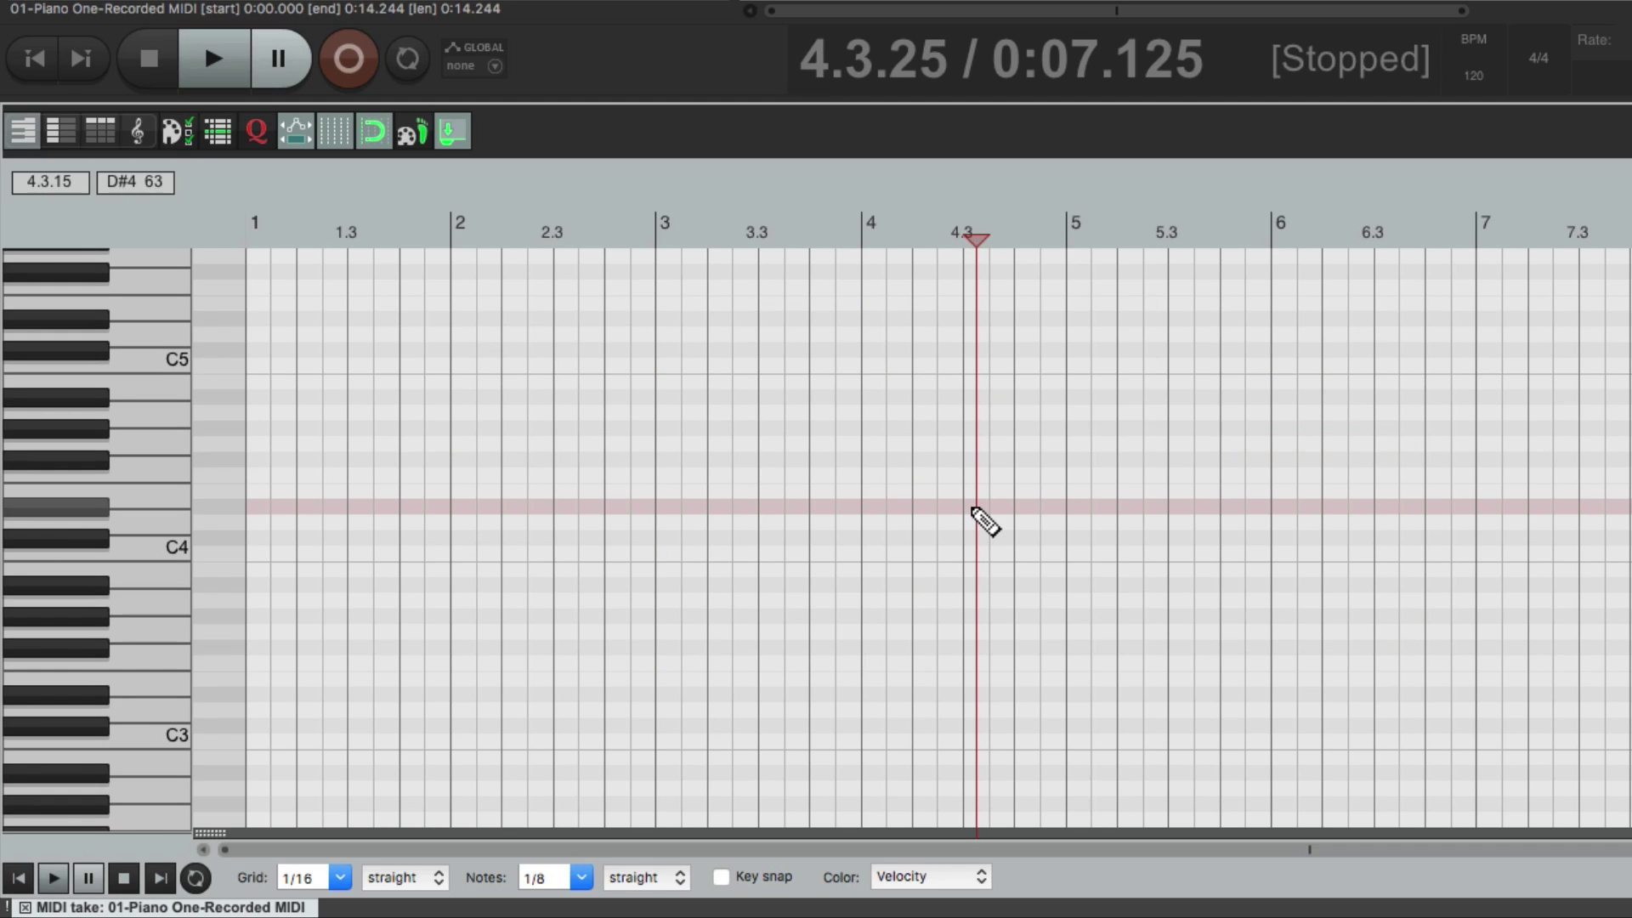
pyautogui.press('Home')
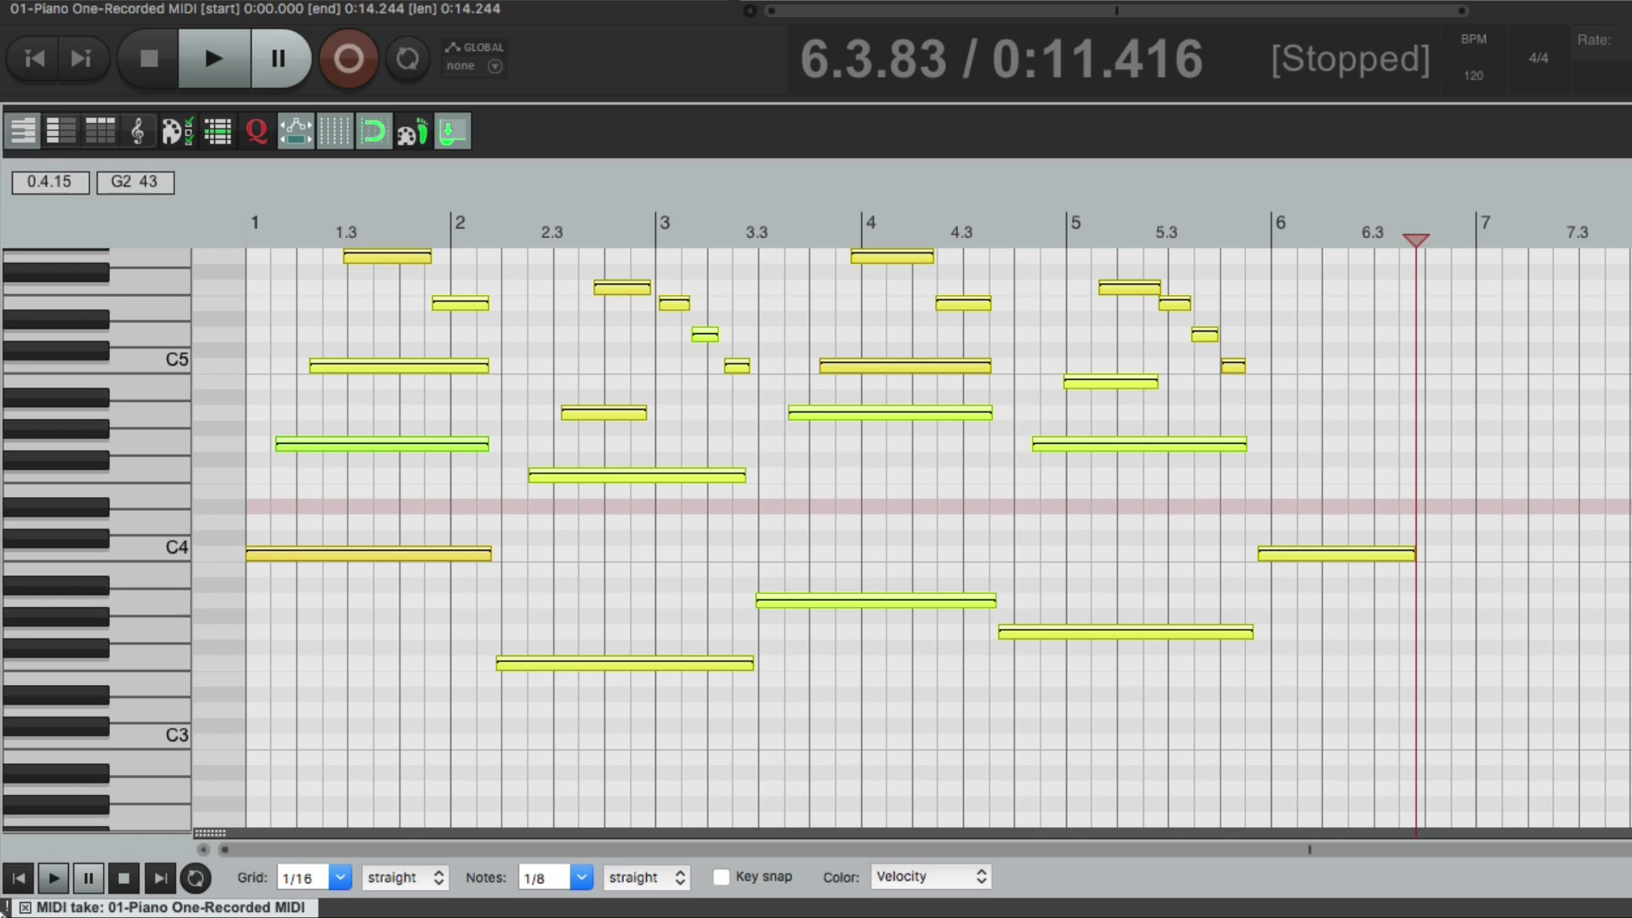
# Step: Close the MIDI editor and play the piano item back from the project start twice
pyautogui.click(64, 906)
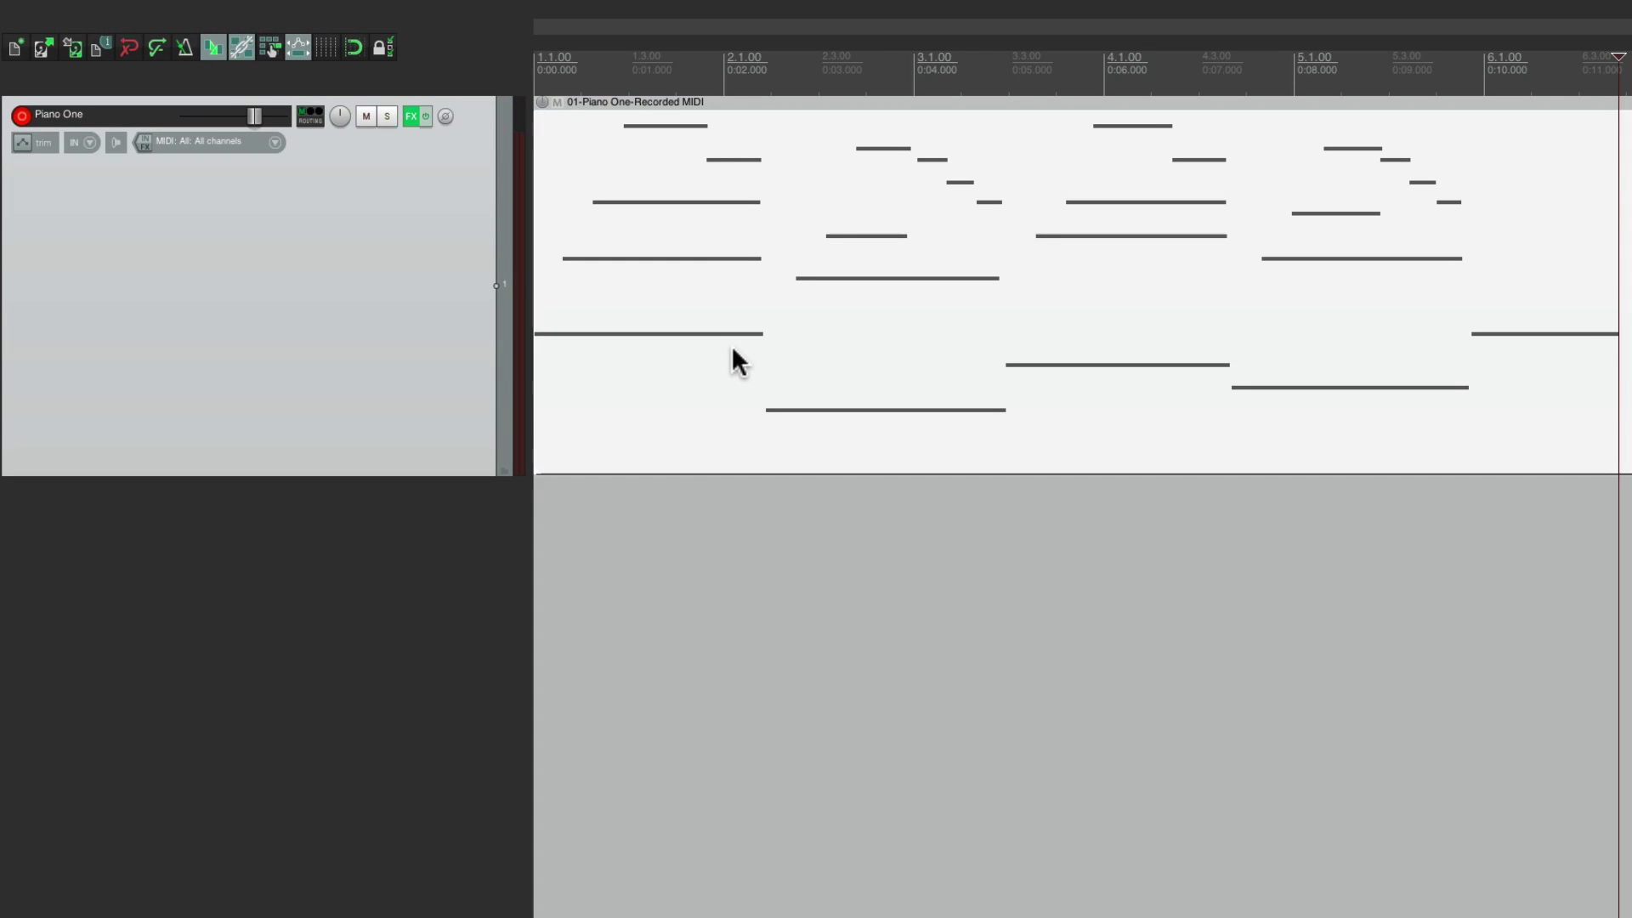
pyautogui.press('Home')
pyautogui.press('space')
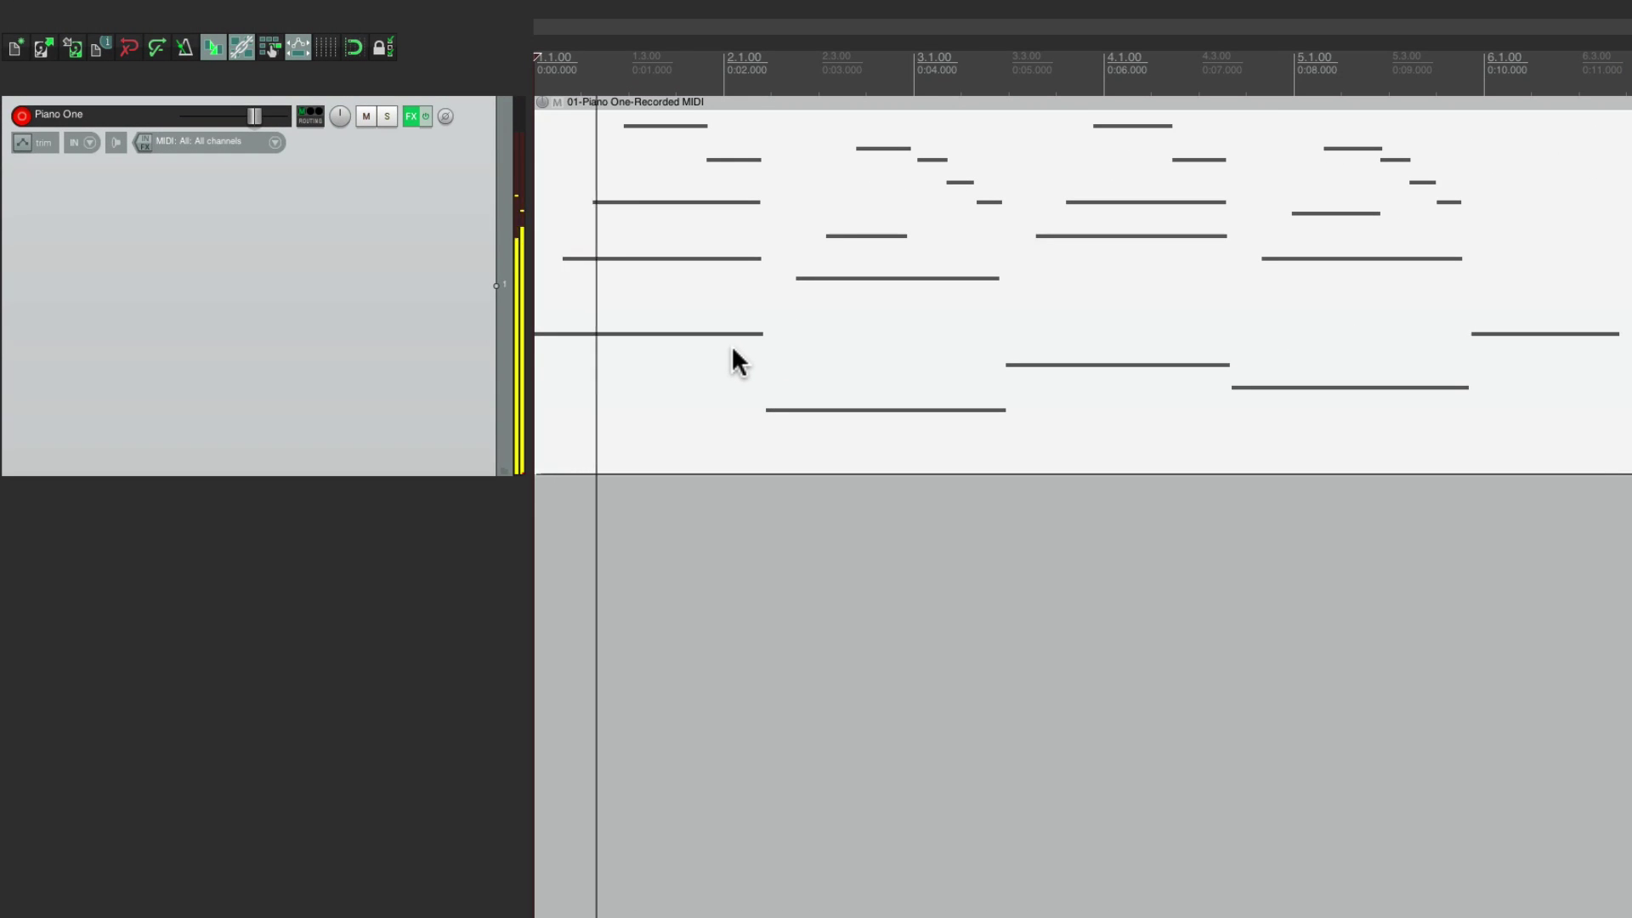
pyautogui.press('space')
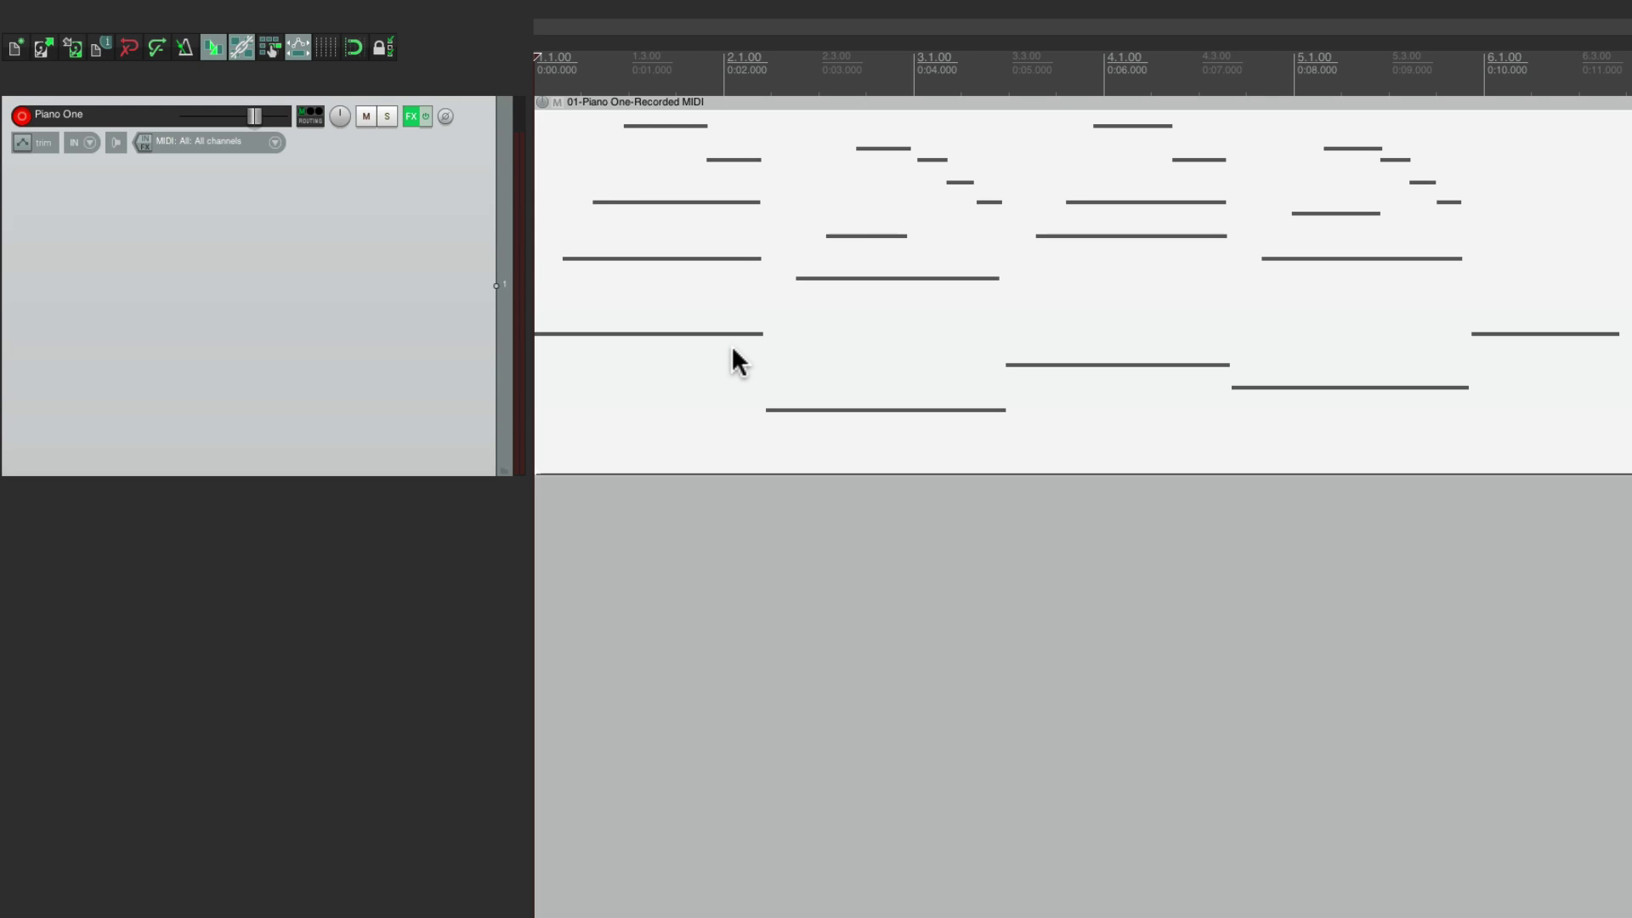
pyautogui.press('space')
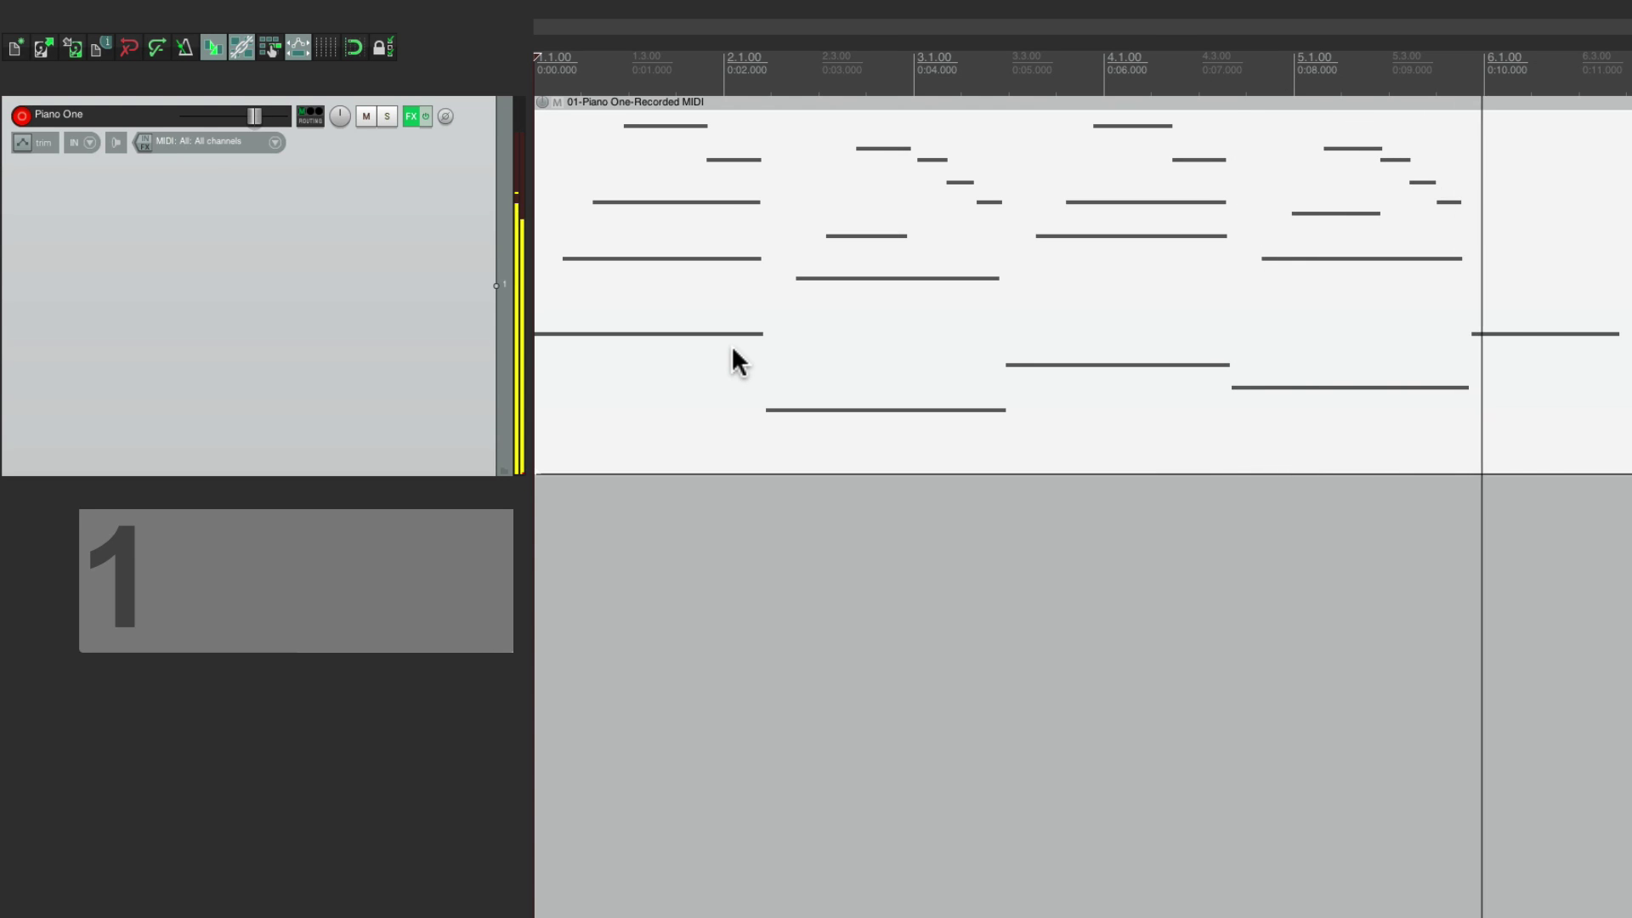
pyautogui.press('space')
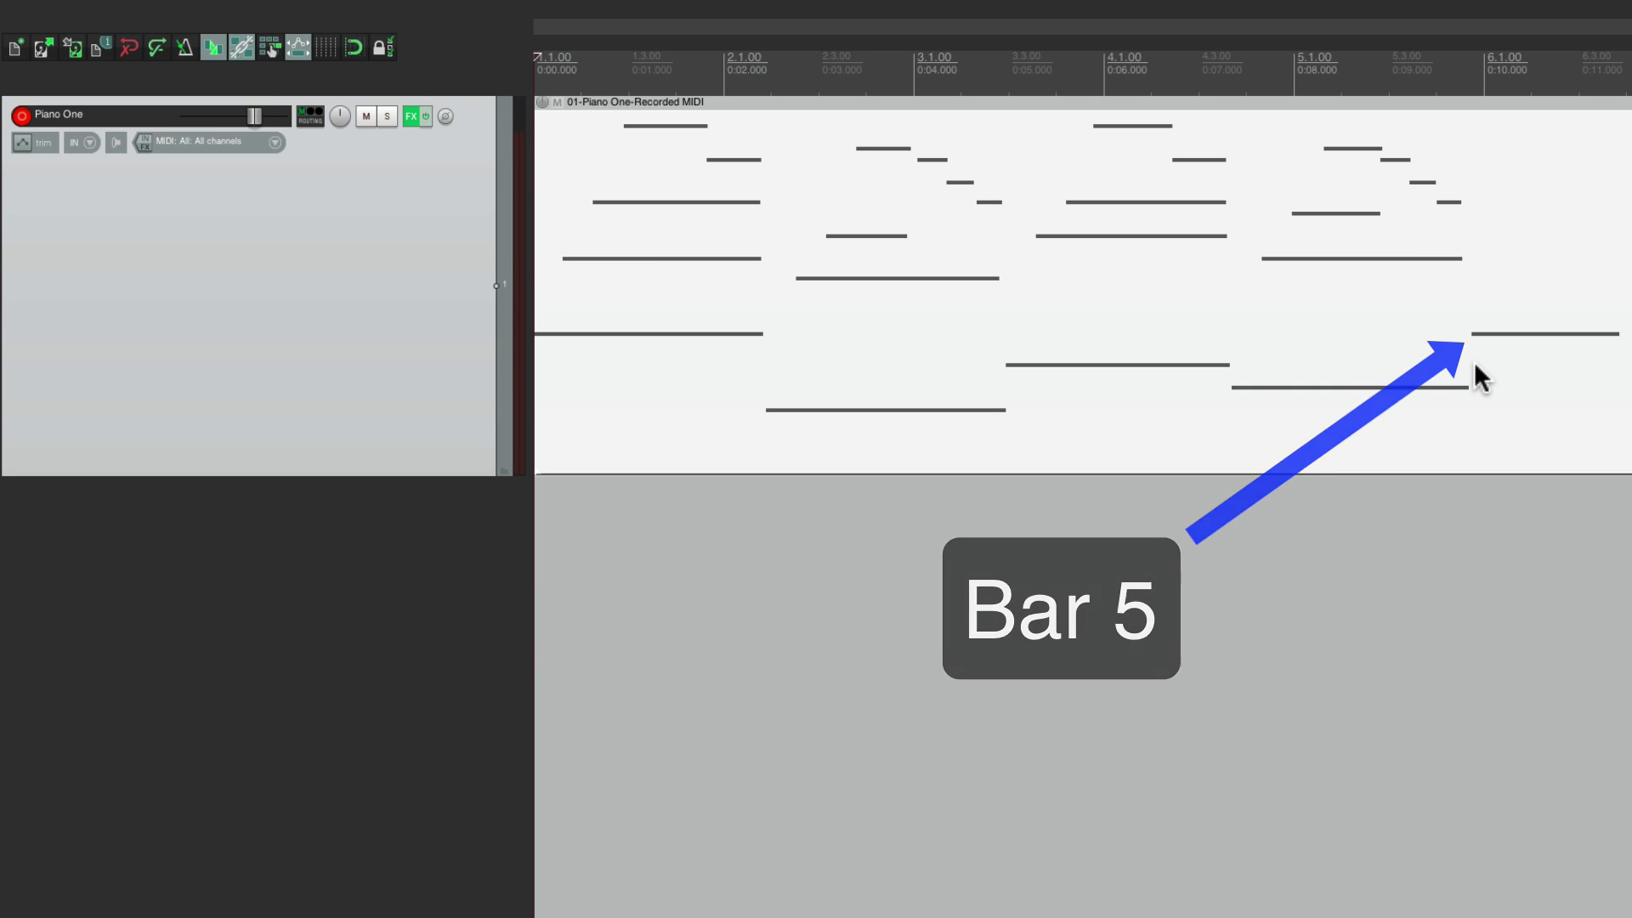
# Step: Insert a new tempo marker at bar 5 with Shift+C
pyautogui.hotkey('shift', 'c')
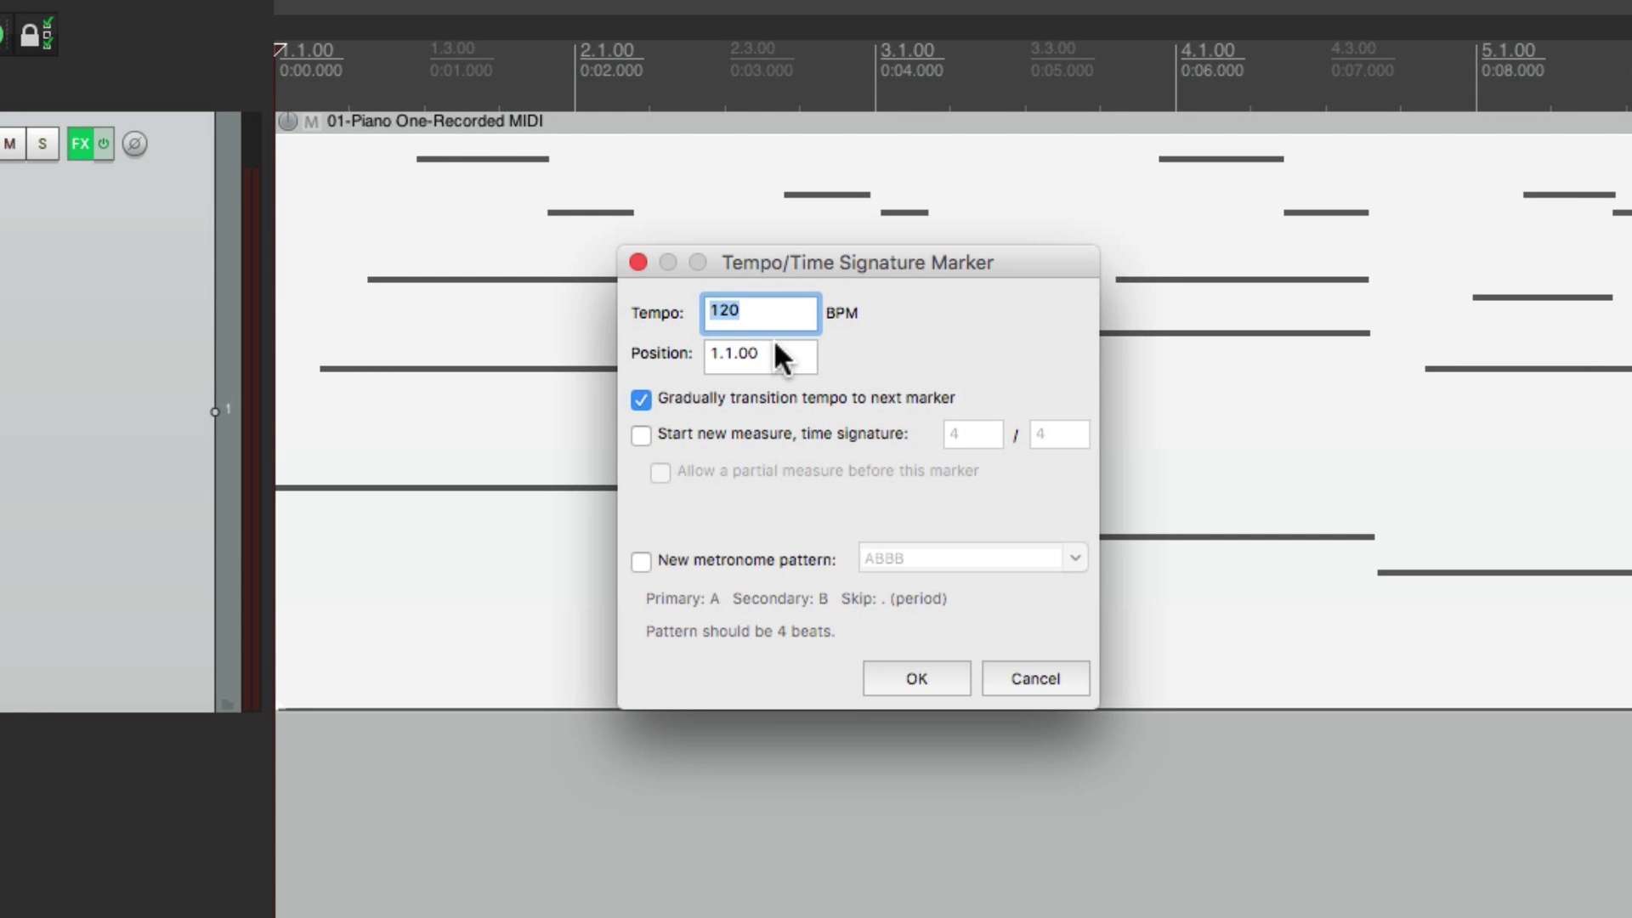
pyautogui.press('Tab')
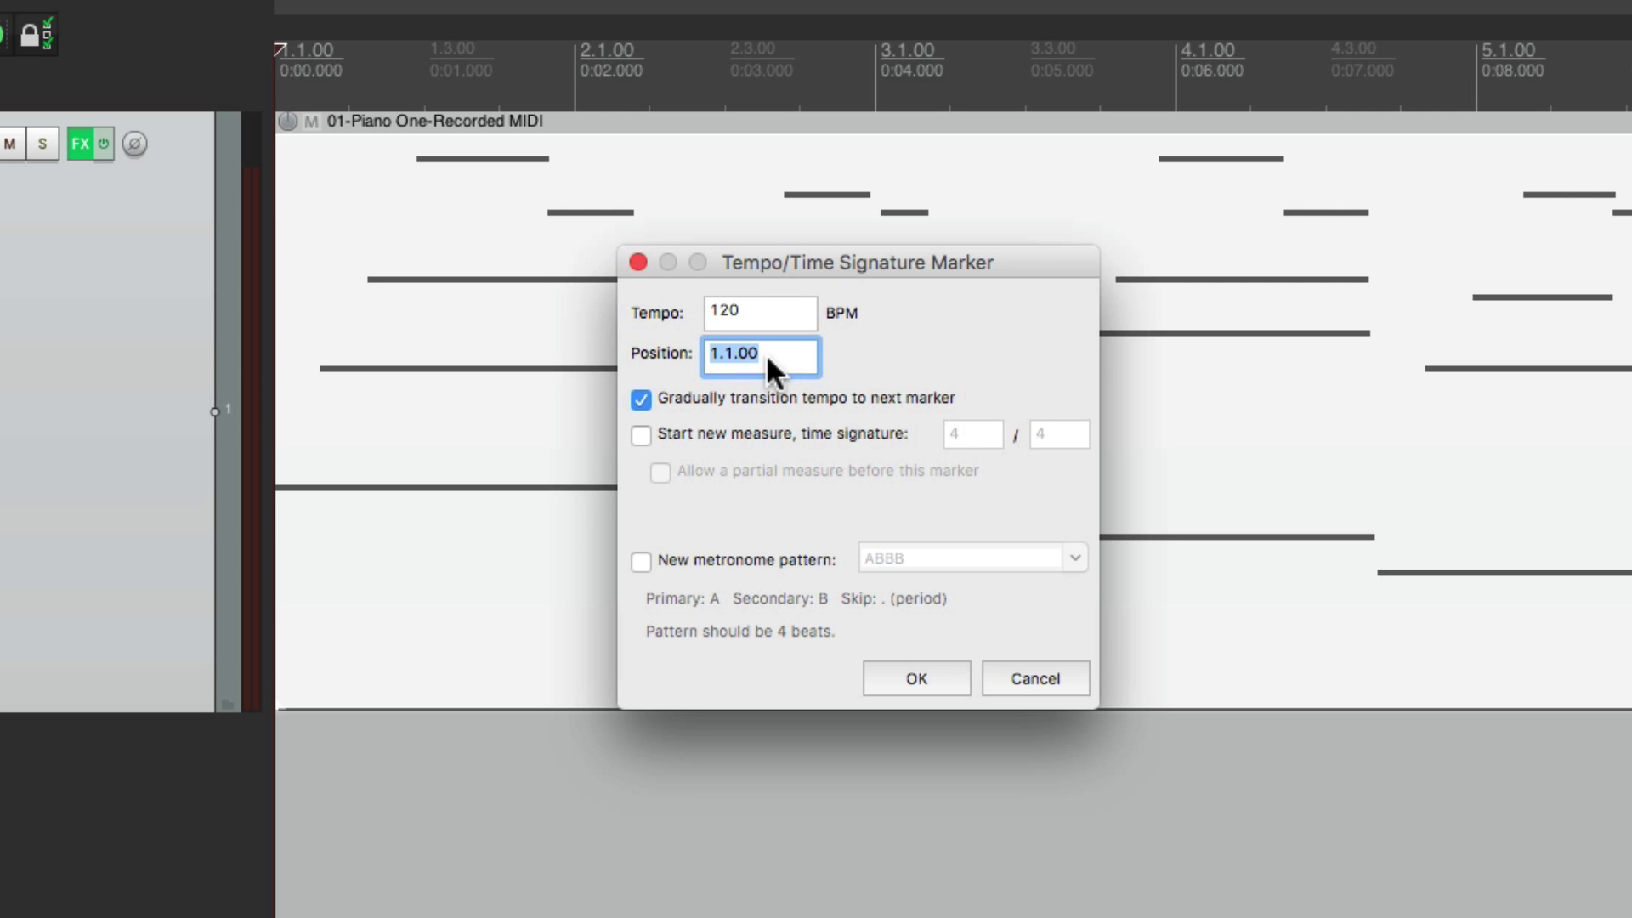
pyautogui.write('5')
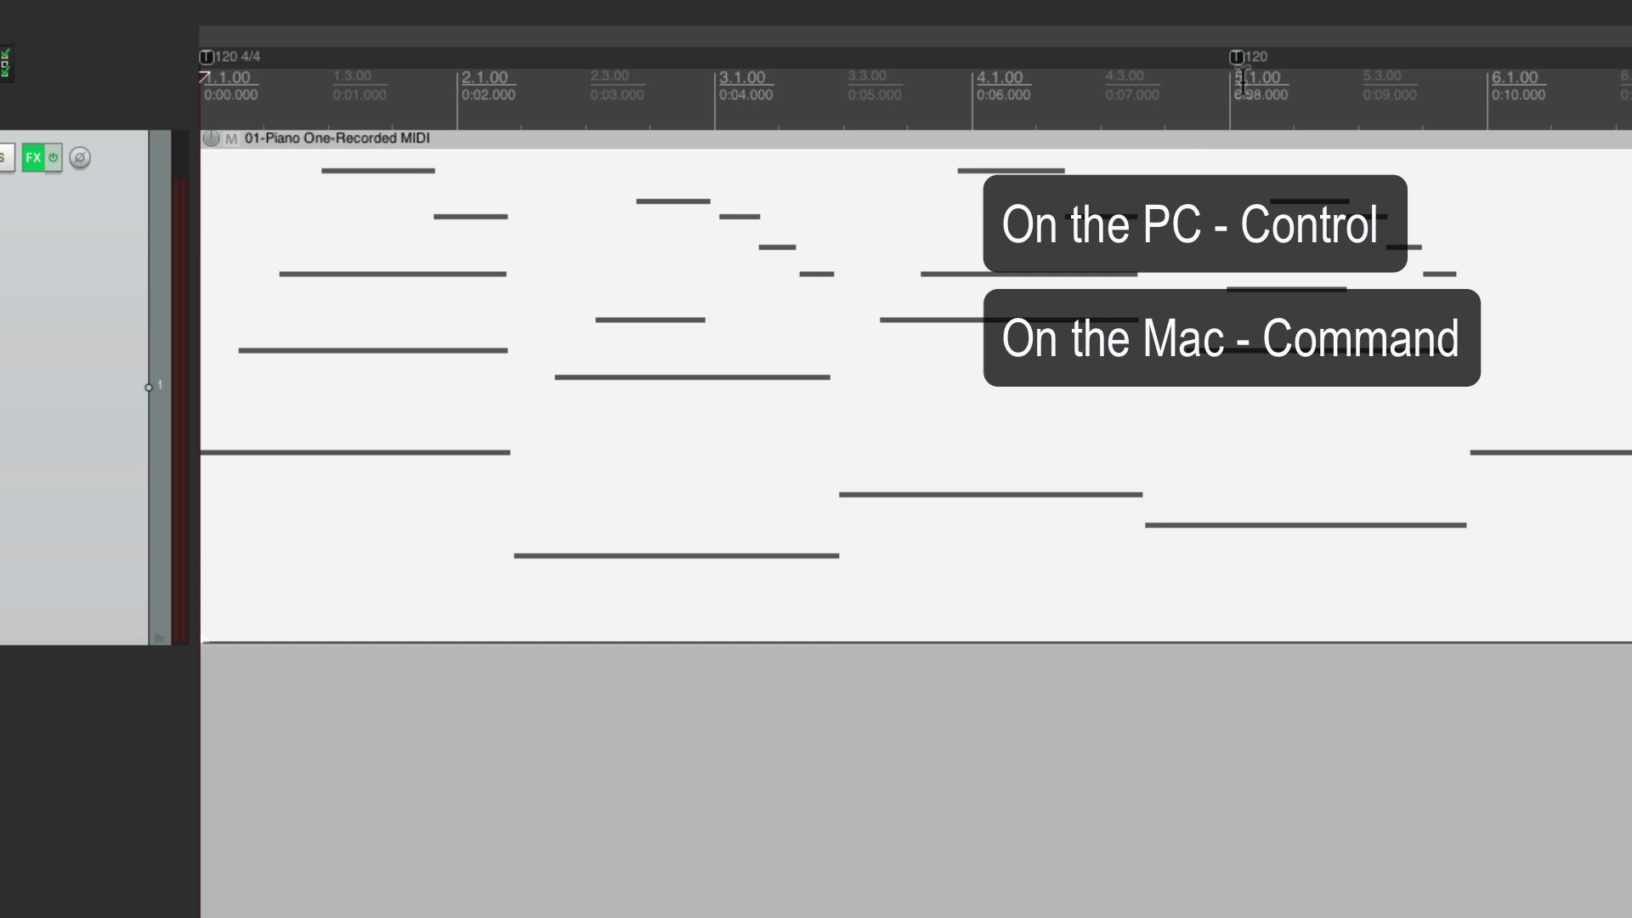
# Step: Drag the bar 5 marker to the played downbeat, giving 209.777 BPM, and play to check
pyautogui.moveTo(1233, 54)
pyautogui.mouseDown()
pyautogui.moveTo(1142, 68)
pyautogui.moveTo(1315, 59)
pyautogui.moveTo(790, 95)
pyautogui.mouseUp()
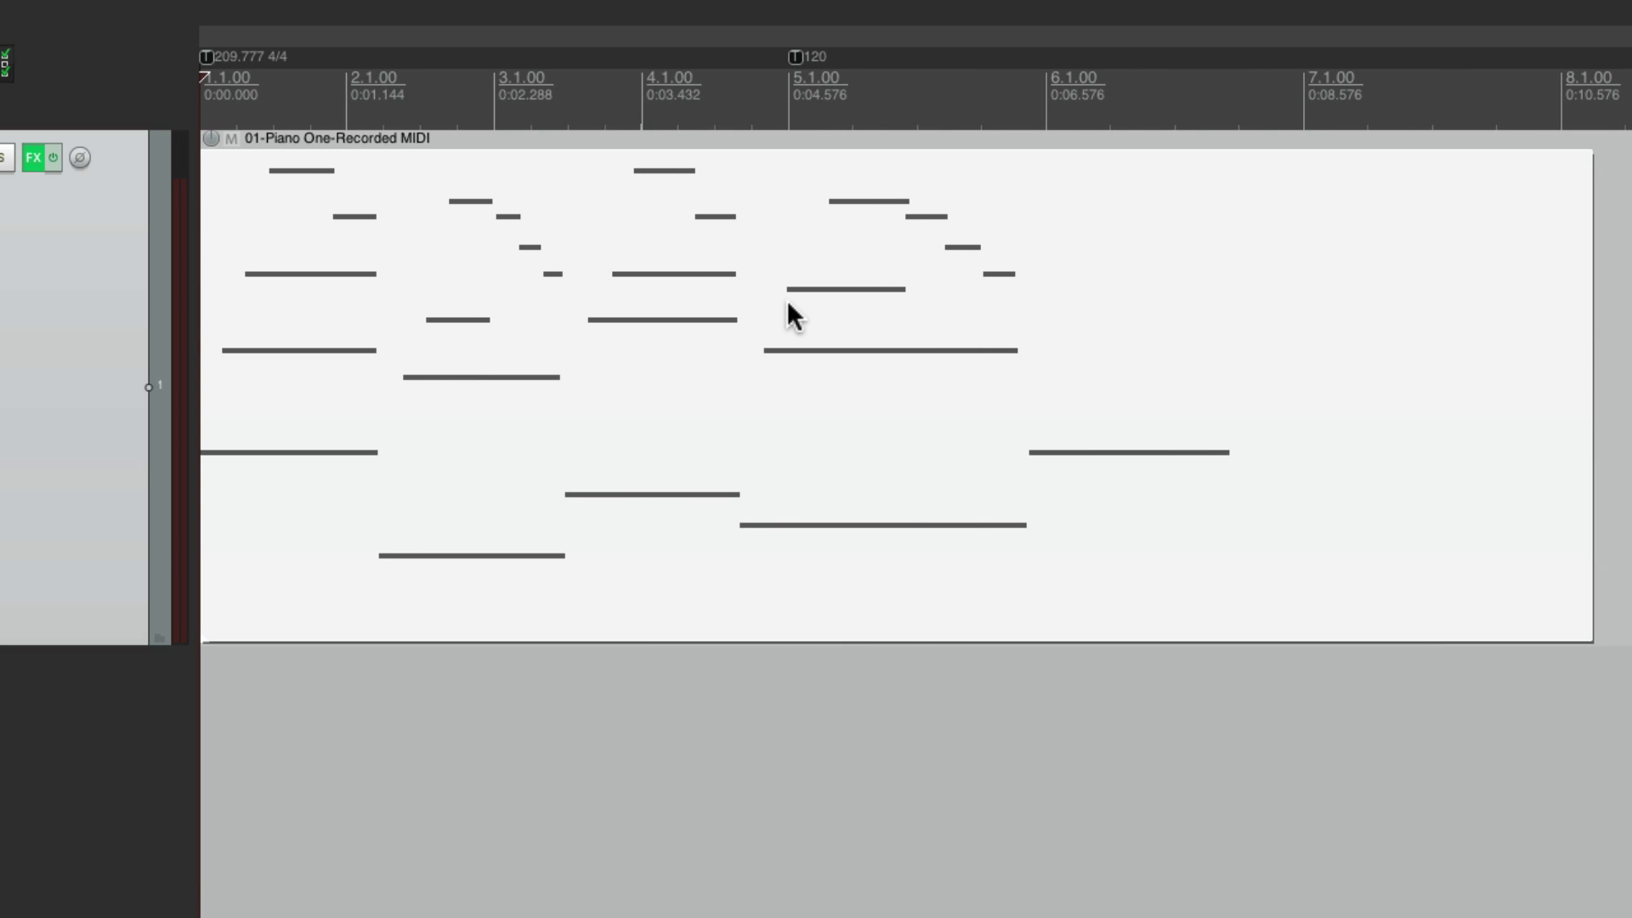
pyautogui.press('space')
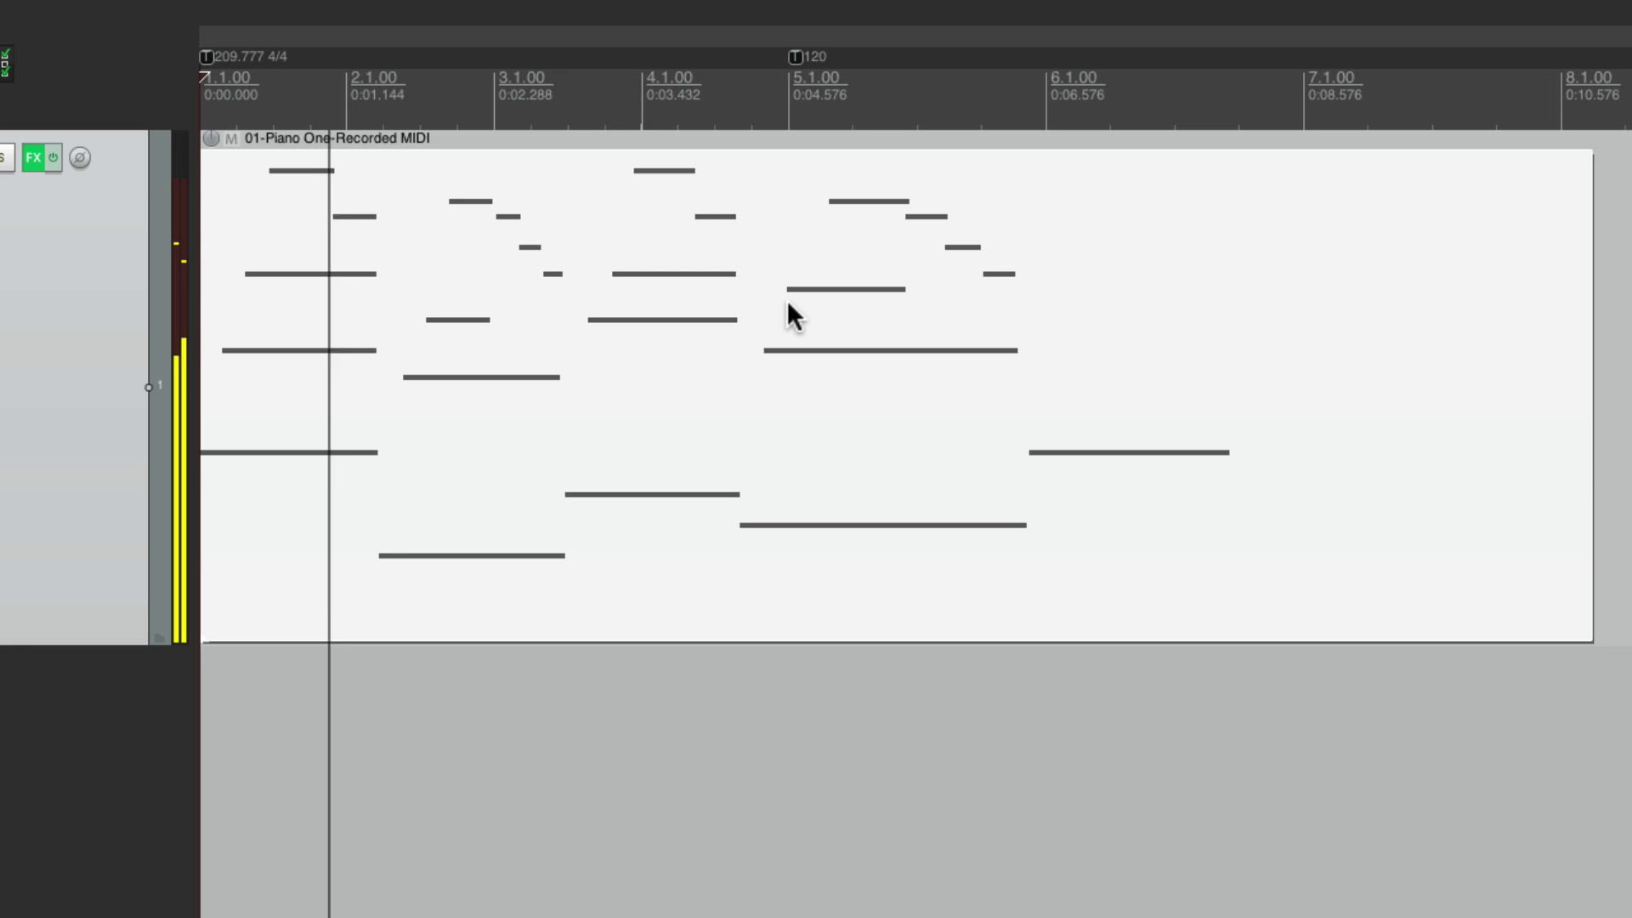
pyautogui.press('space')
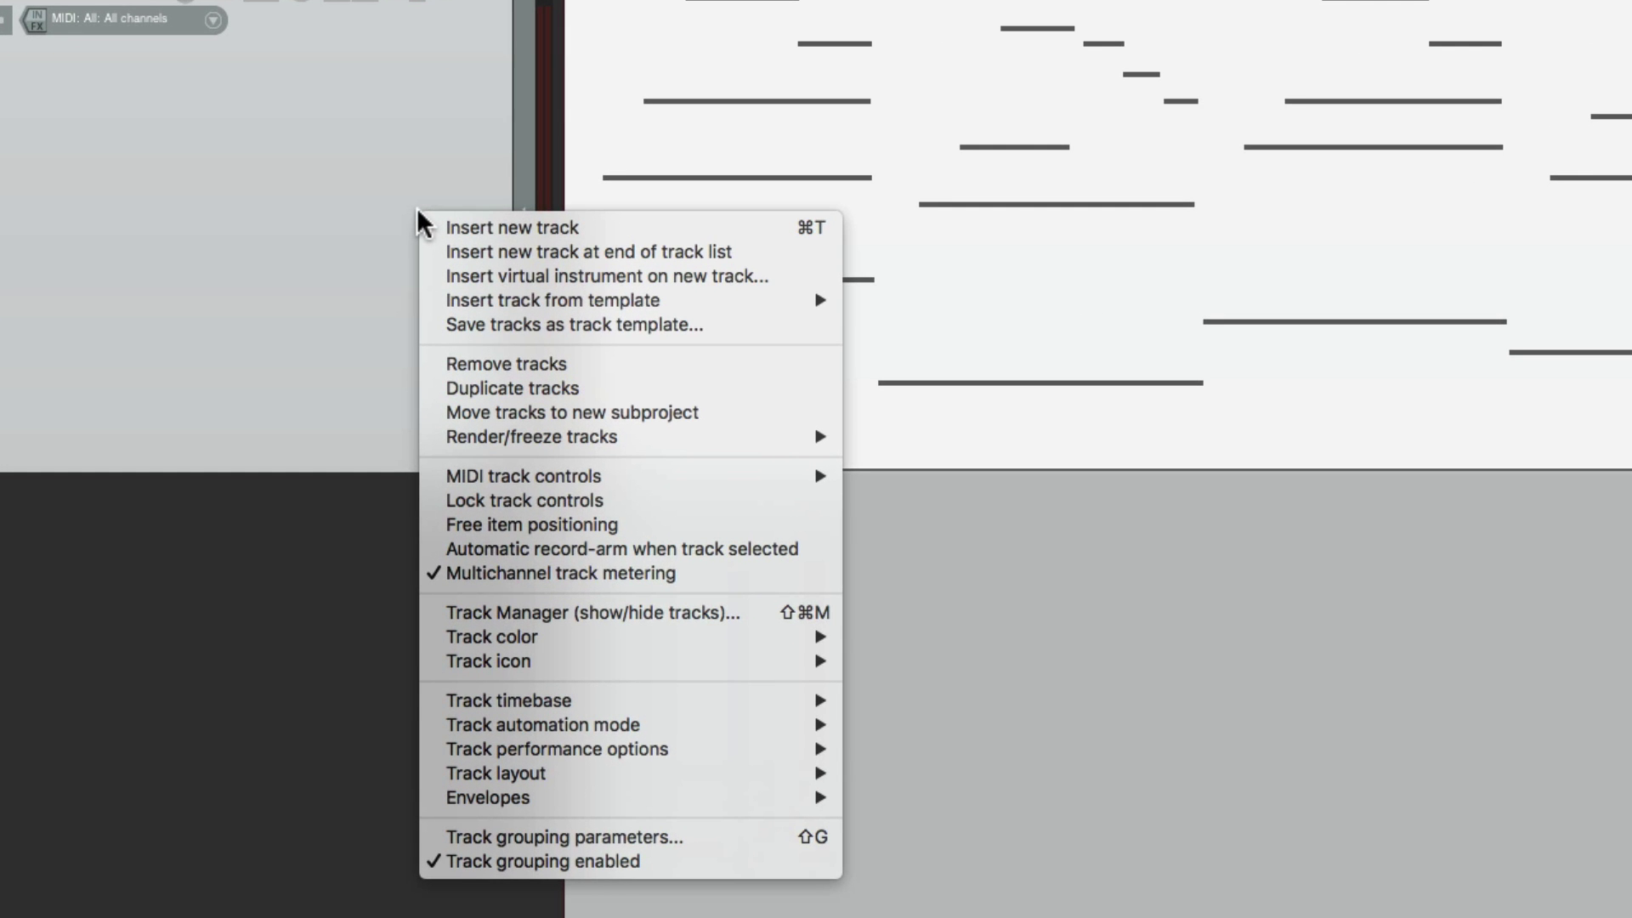
# Step: Set the track timebase to time and apply the item's detected tempo, making 97.303 BPM
pyautogui.moveTo(438, 702)
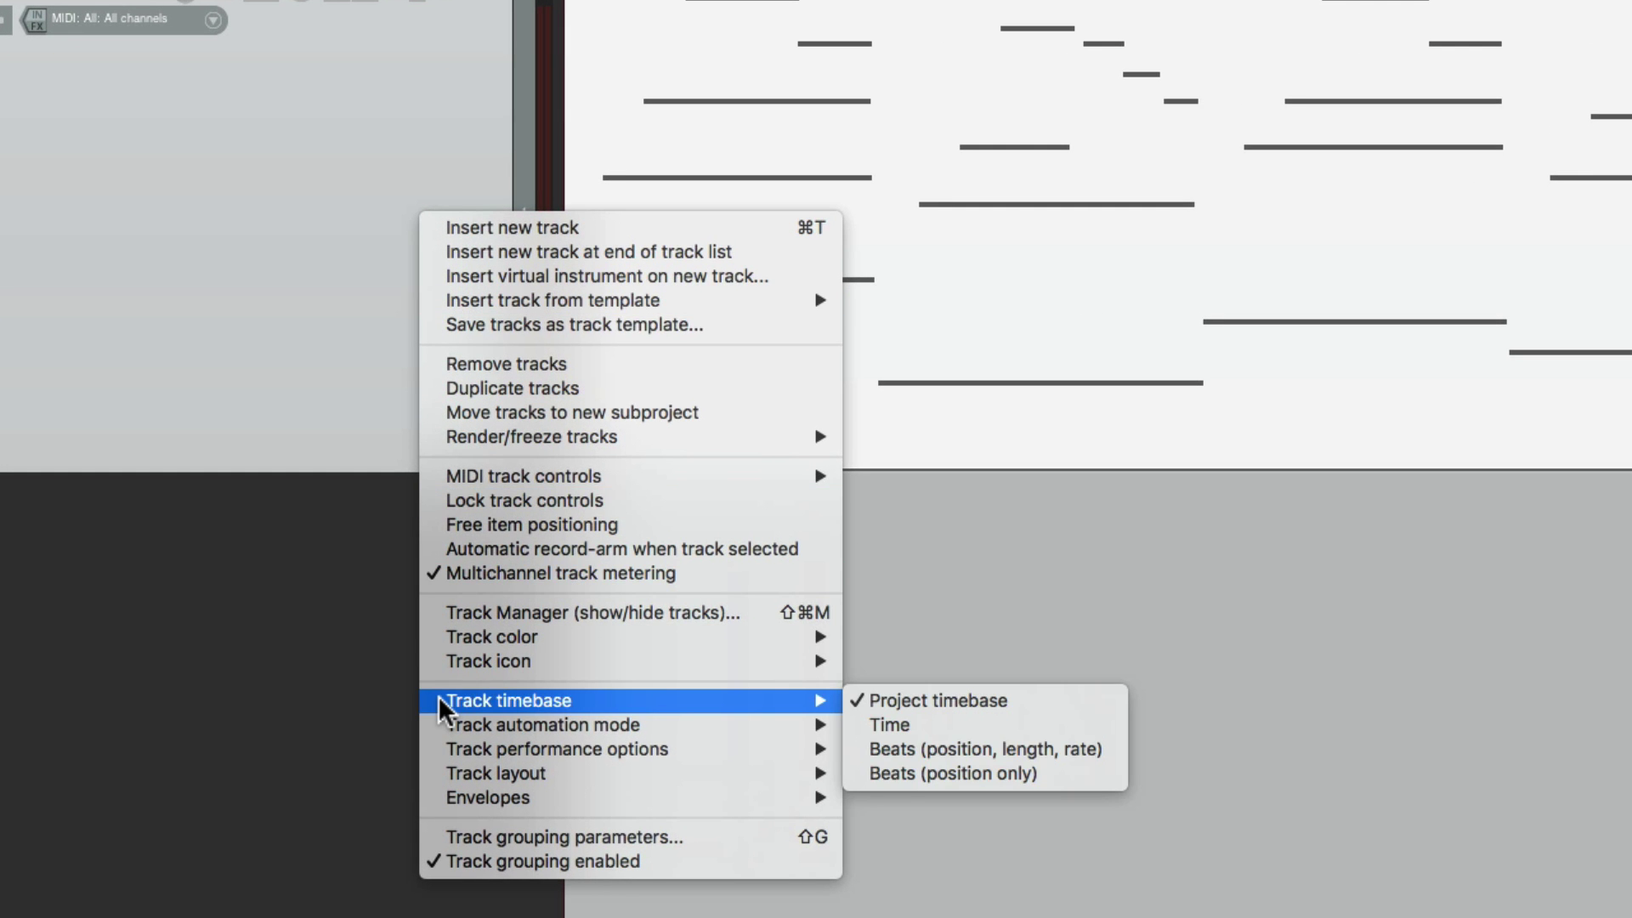
pyautogui.click(981, 722)
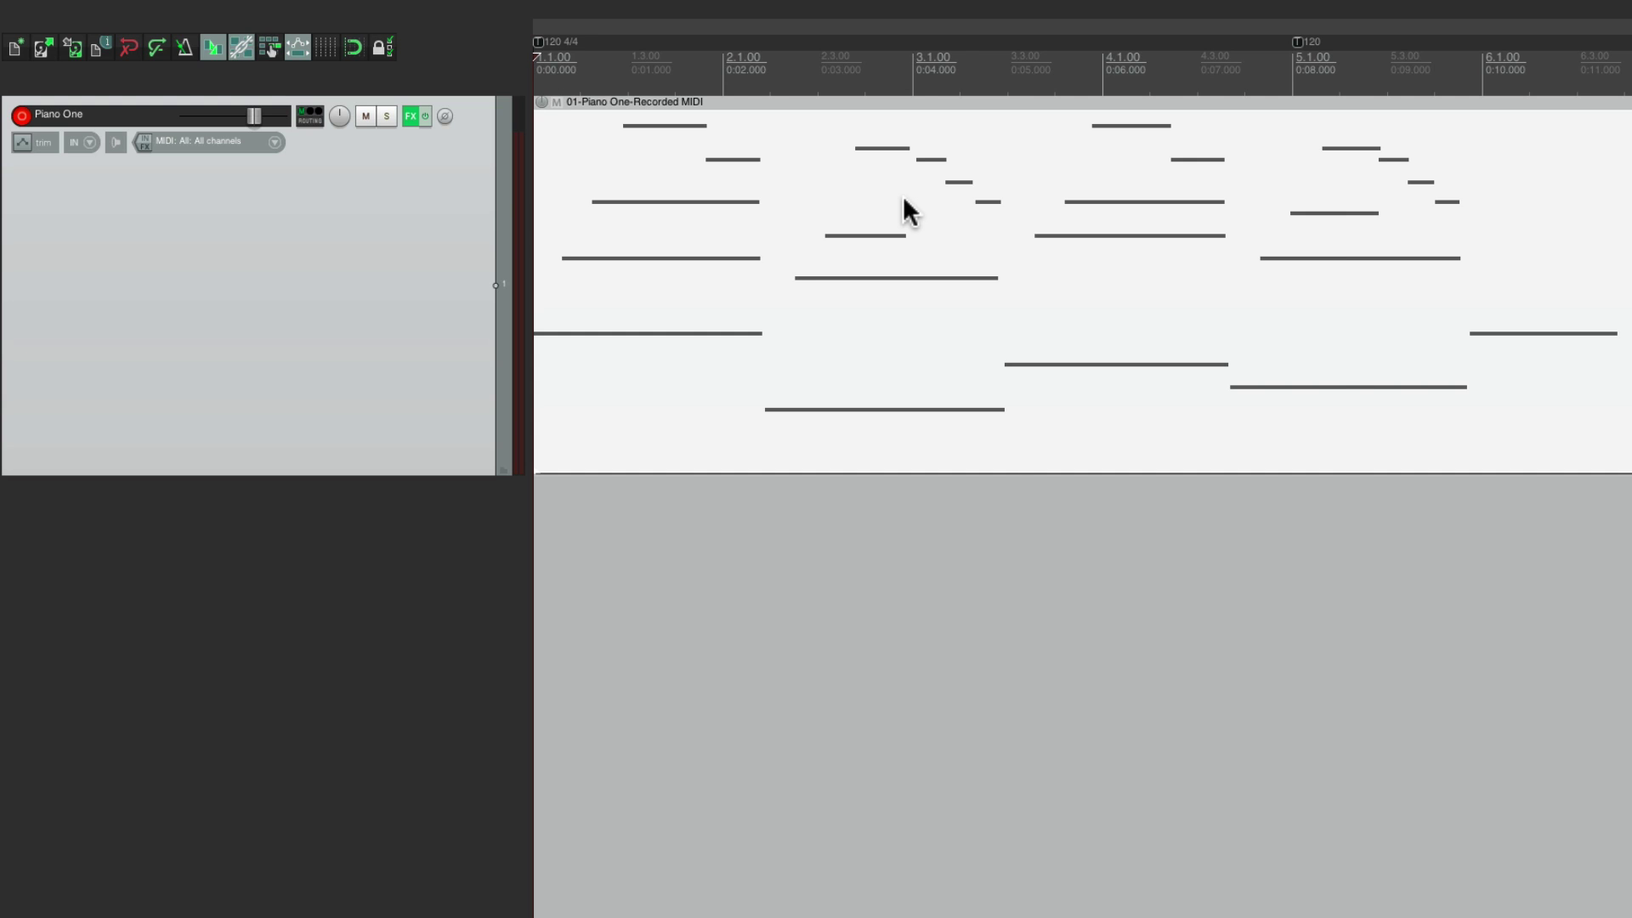
pyautogui.rightClick(902, 195)
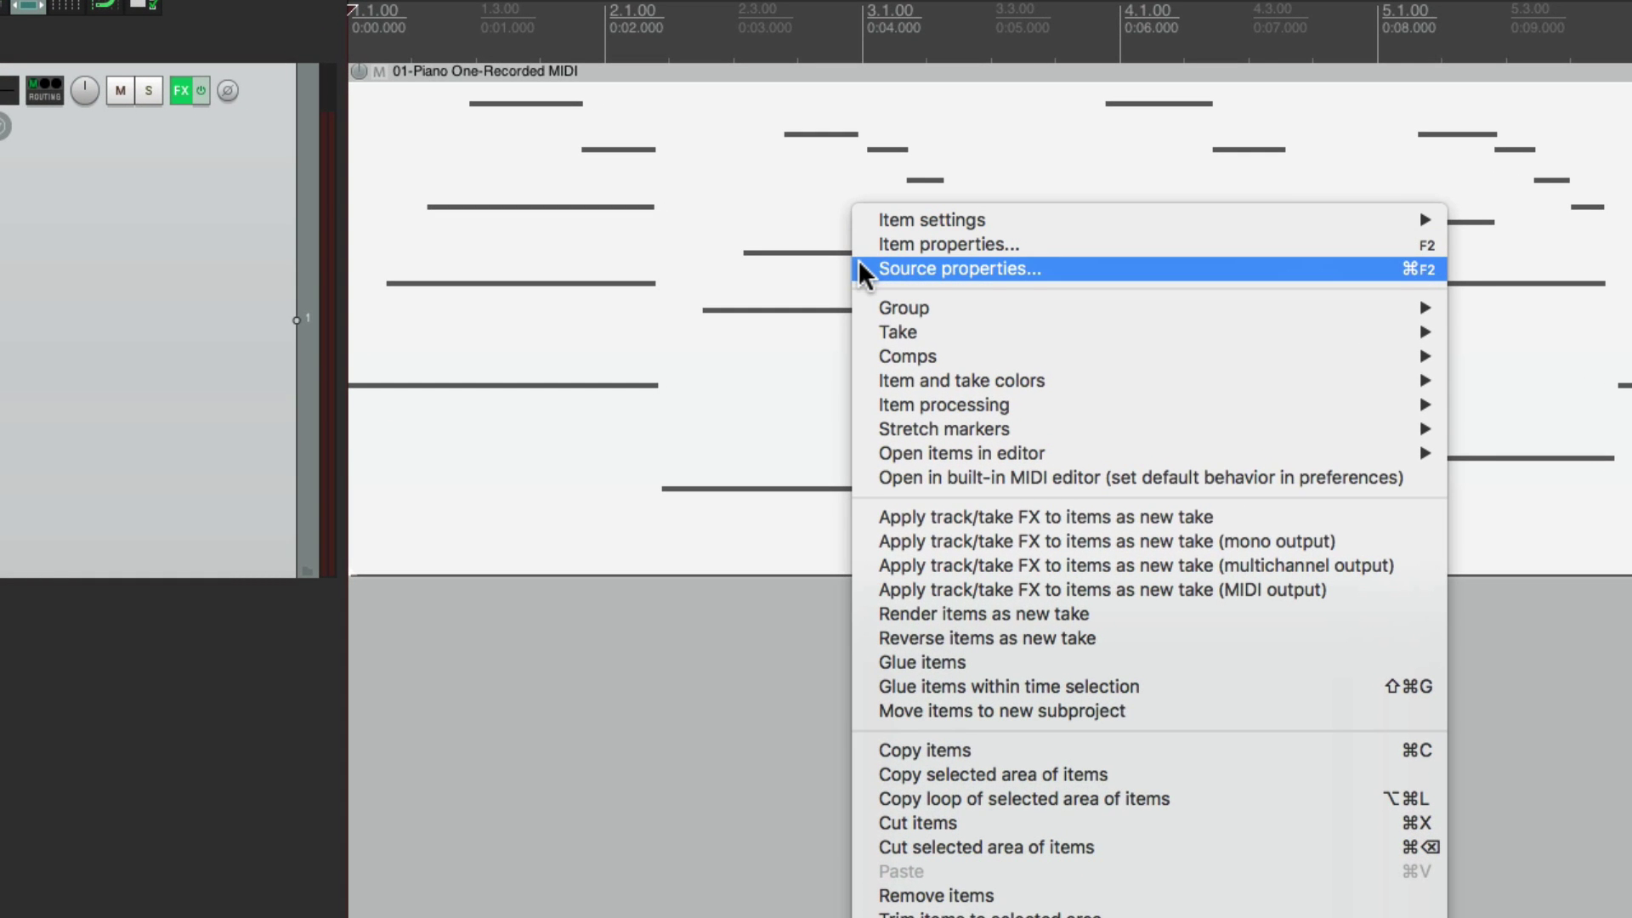
pyautogui.click(859, 263)
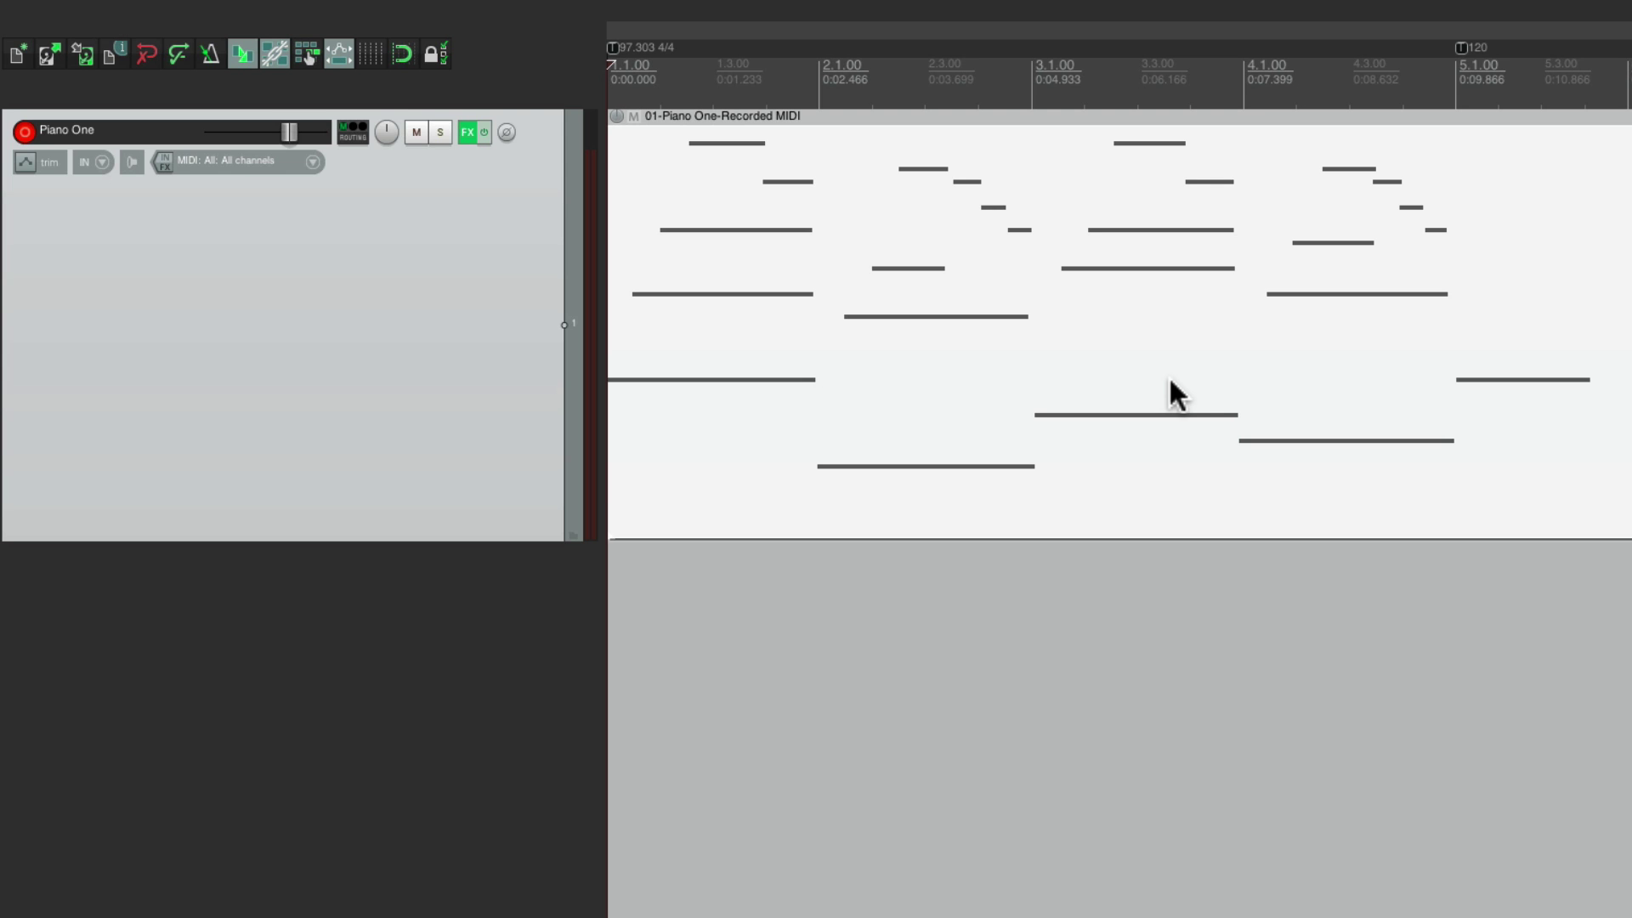
# Step: Turn the metronome on and play the piano recording back to check it
pyautogui.click(202, 46)
pyautogui.press('space')
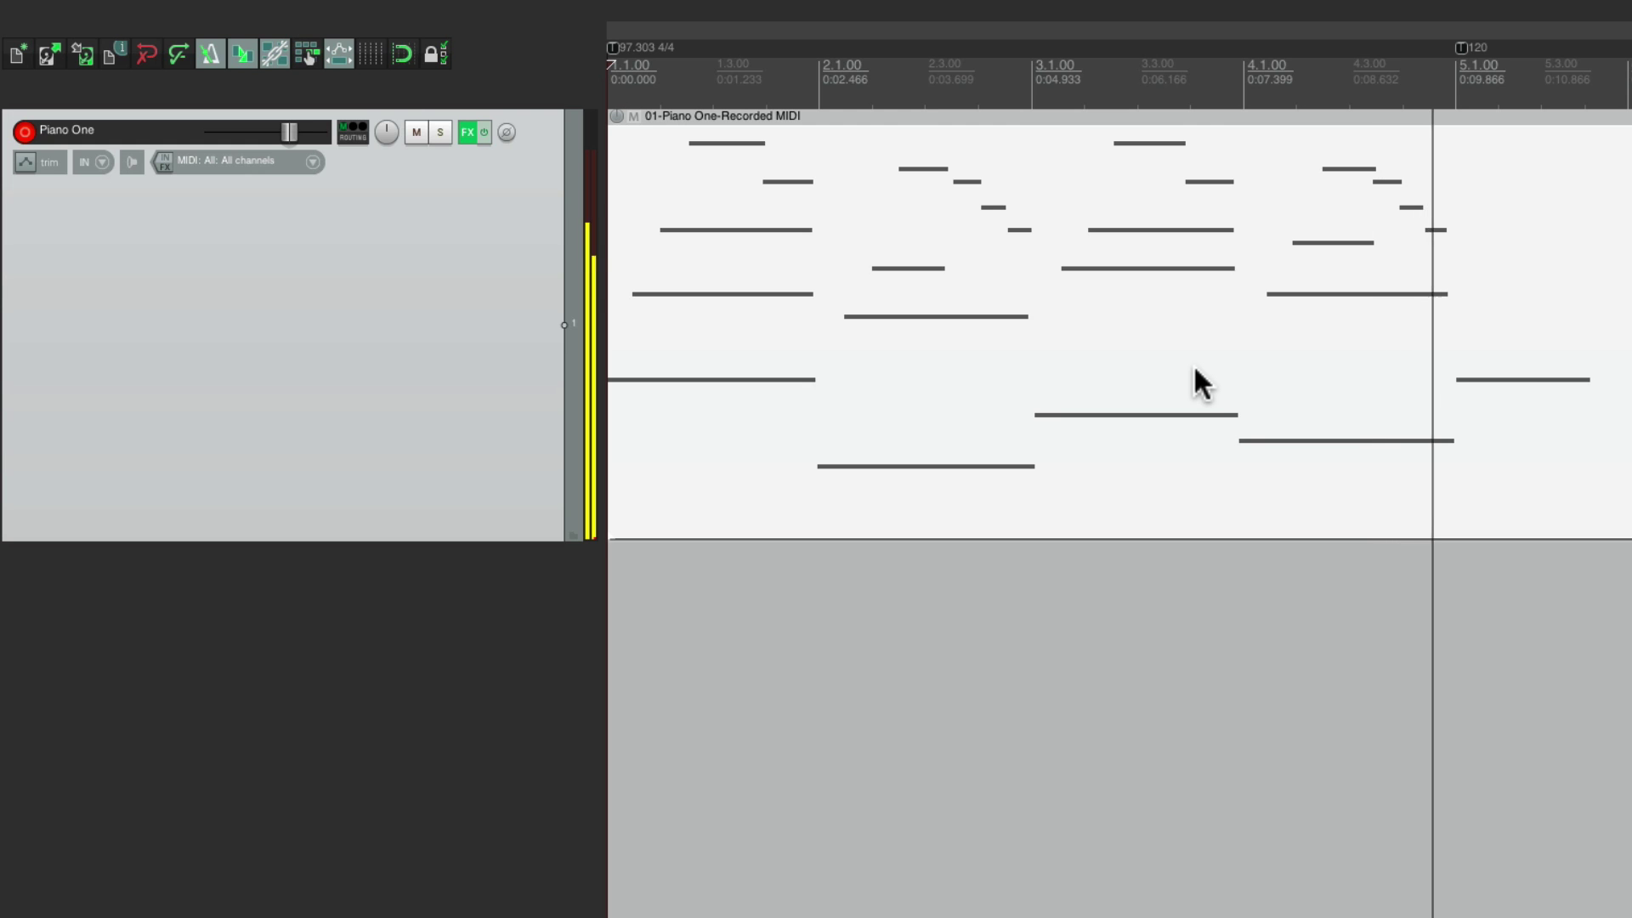
pyautogui.press('space')
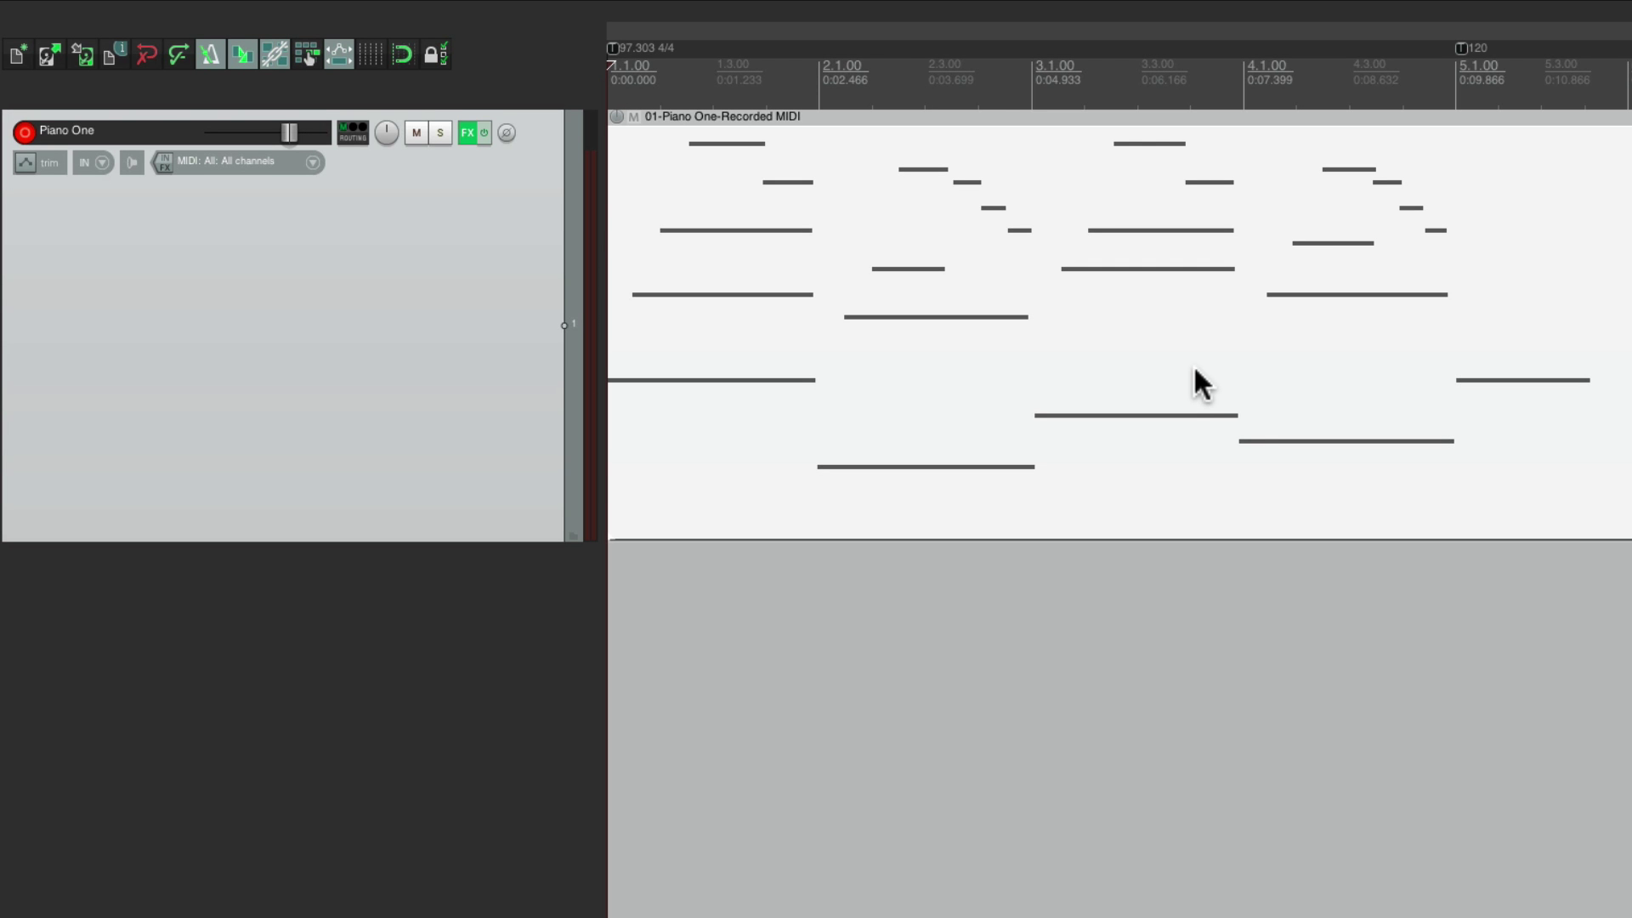
# Step: Confirm the start tempo marker and delete the 120 BPM marker at bar 5
pyautogui.doubleClick(613, 48)
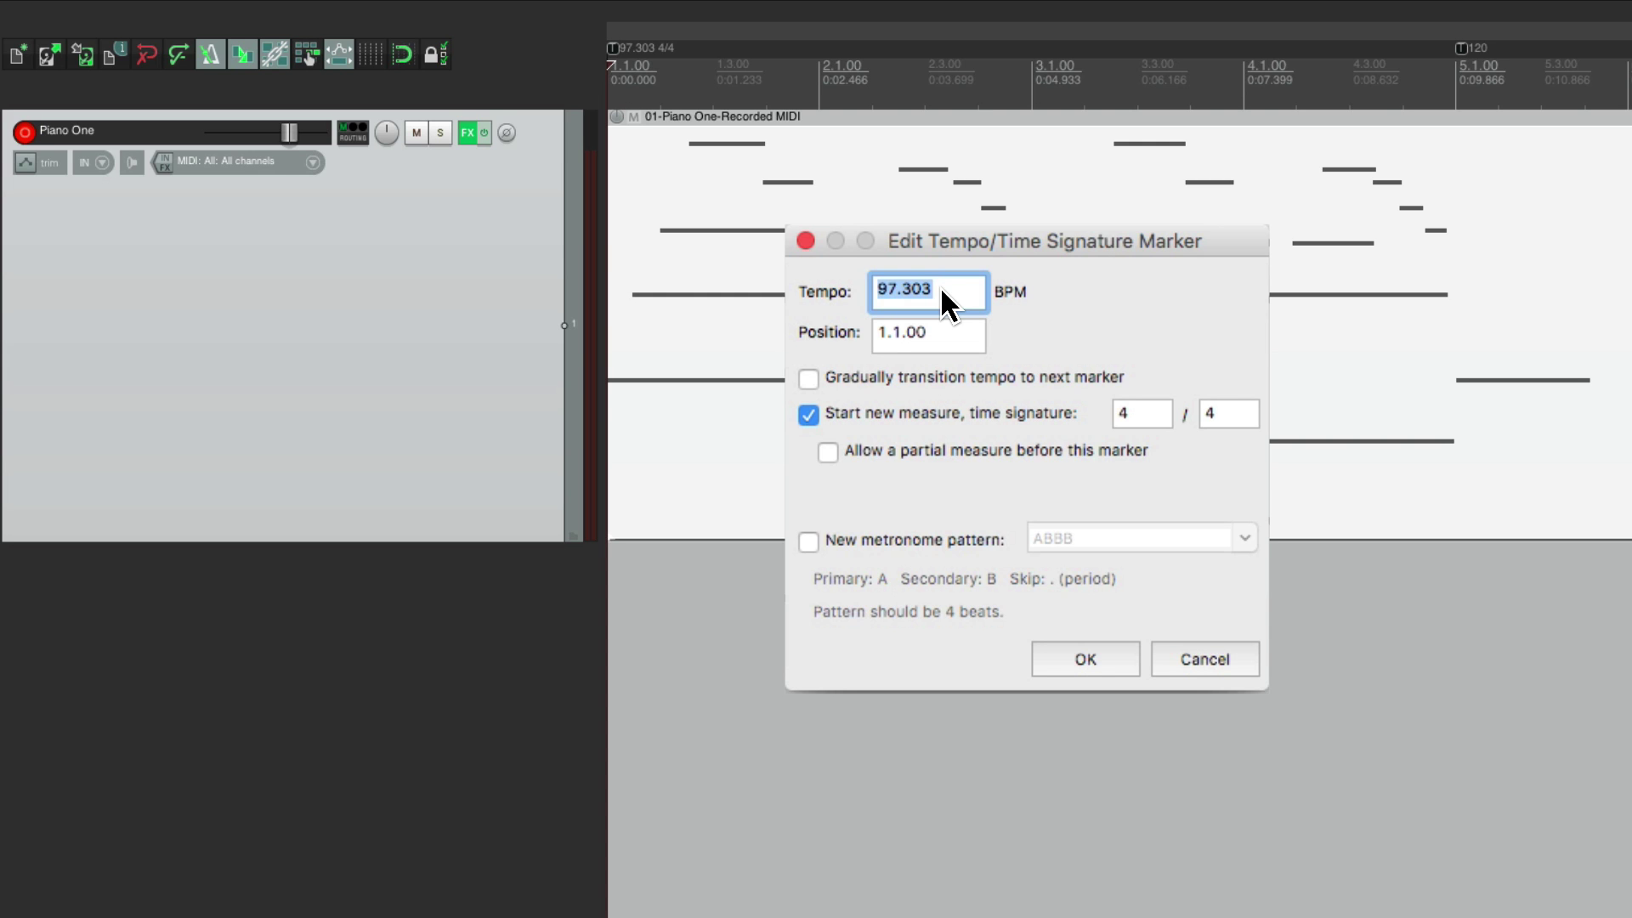
pyautogui.click(1109, 655)
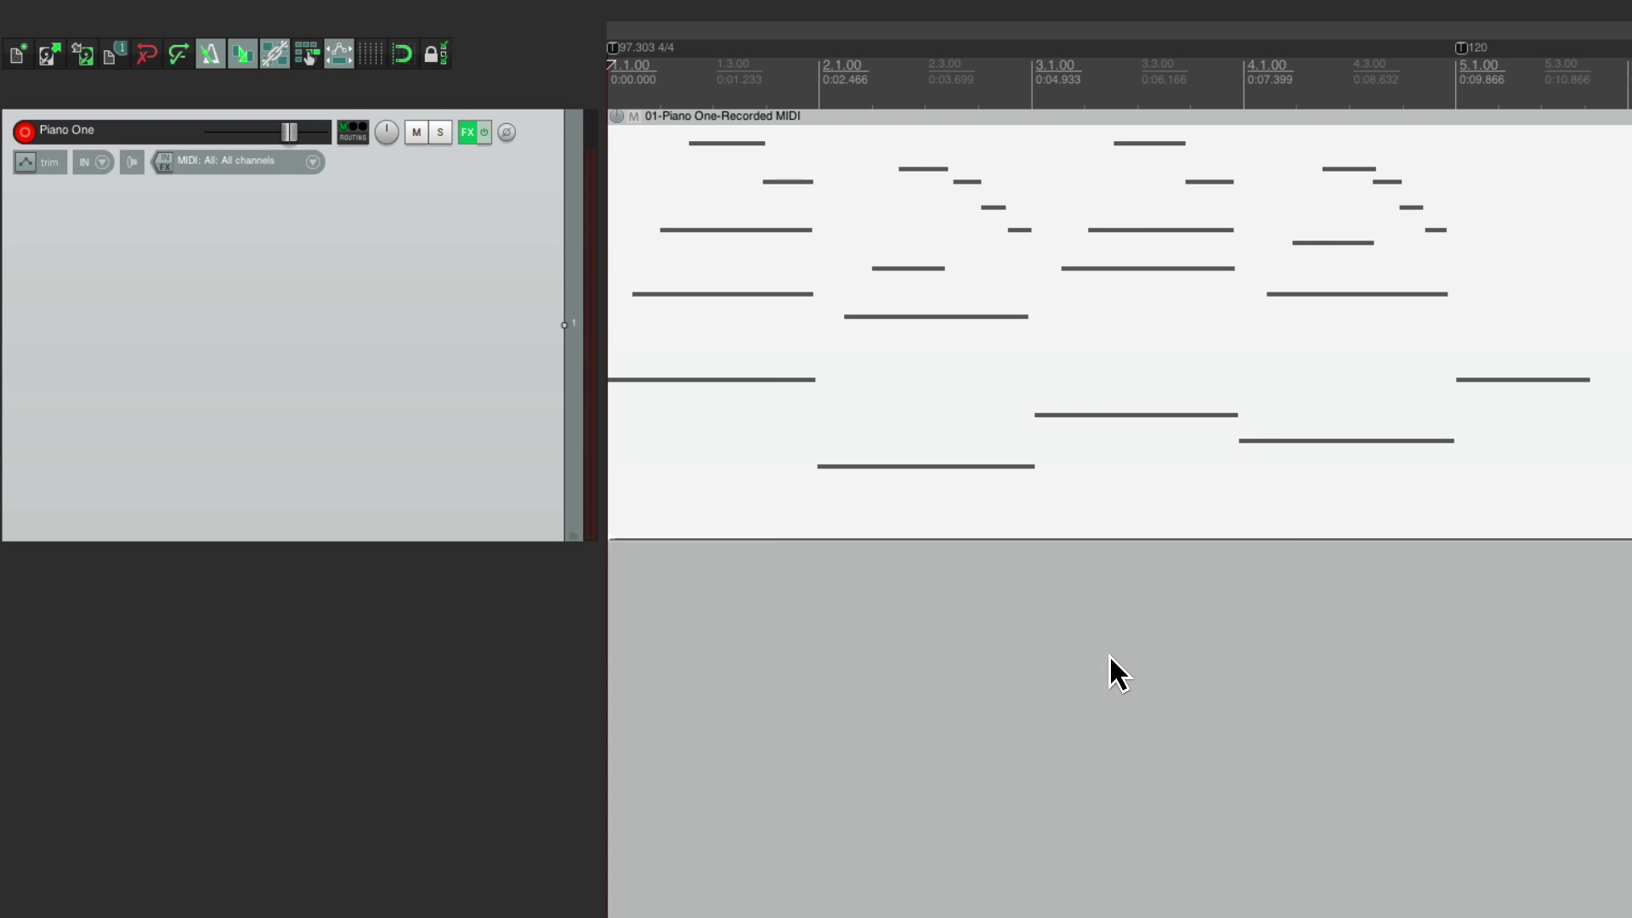
pyautogui.keyDown('alt'); pyautogui.click(1462, 47); pyautogui.keyUp('alt')
# Step: Quantize the piano notes to the 1/16 grid by position and note end
pyautogui.doubleClick(1052, 228)
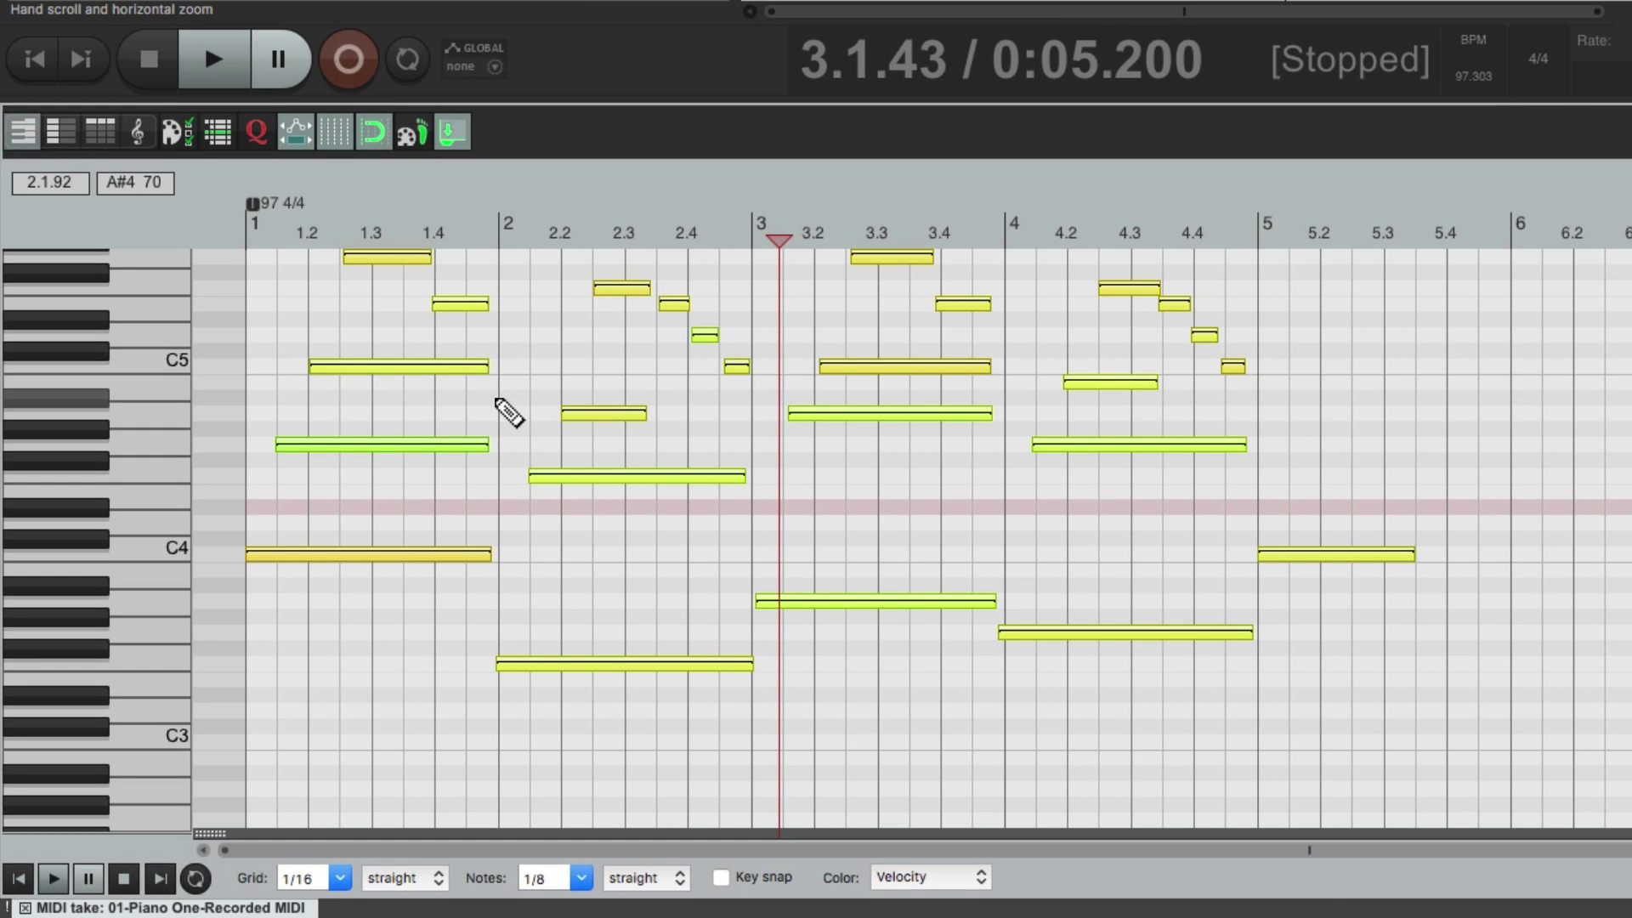
pyautogui.click(256, 132)
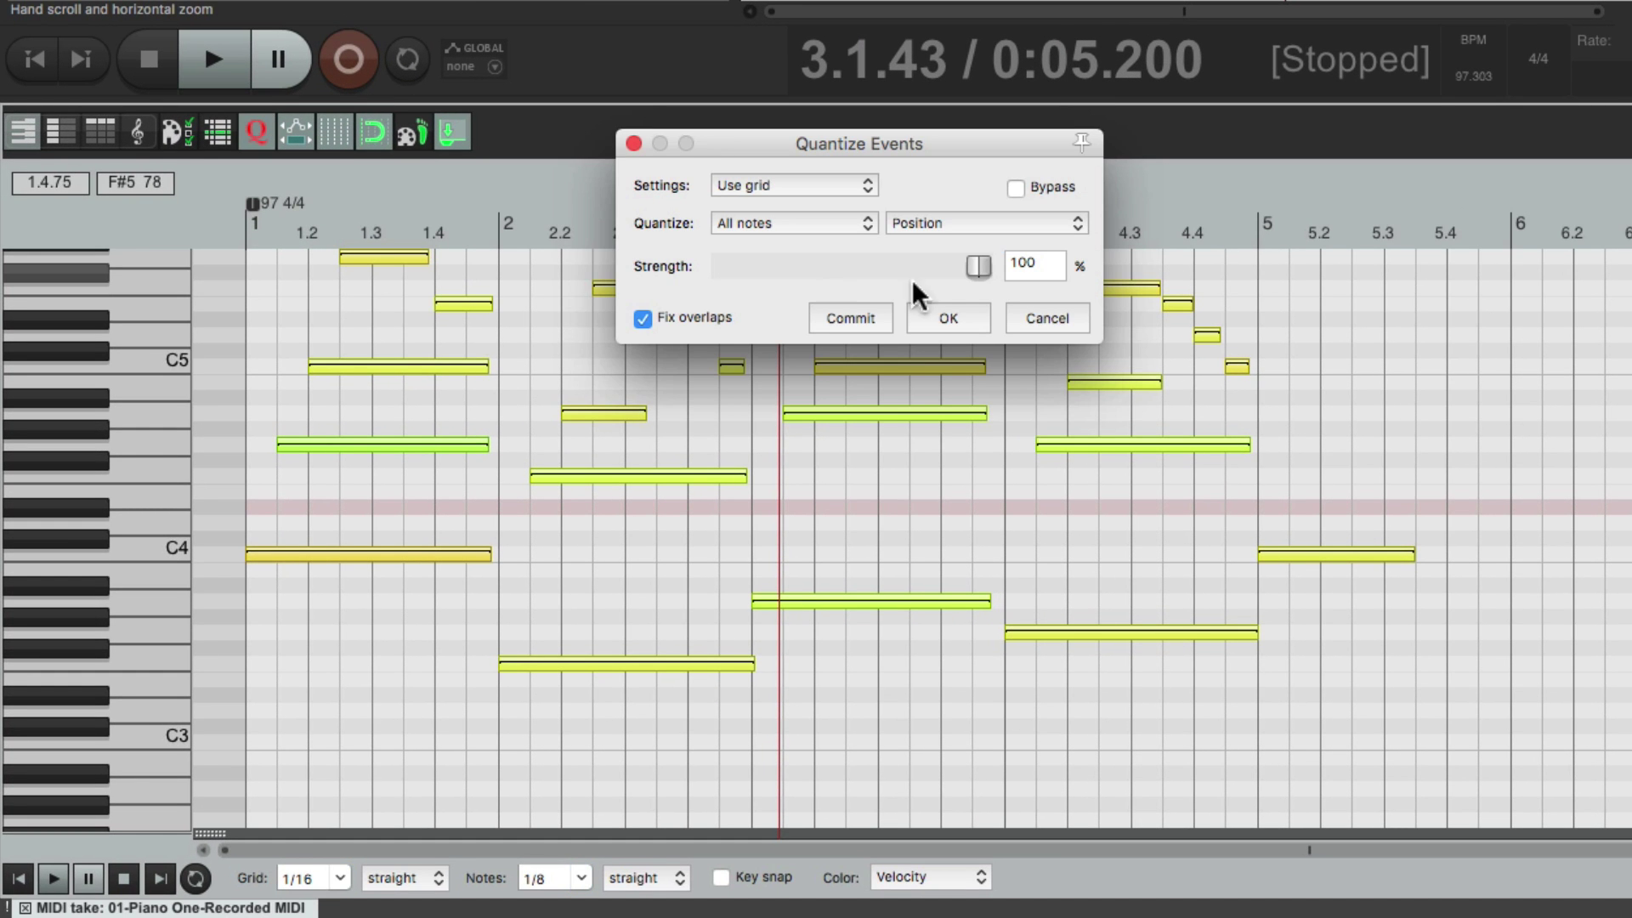
pyautogui.click(902, 223)
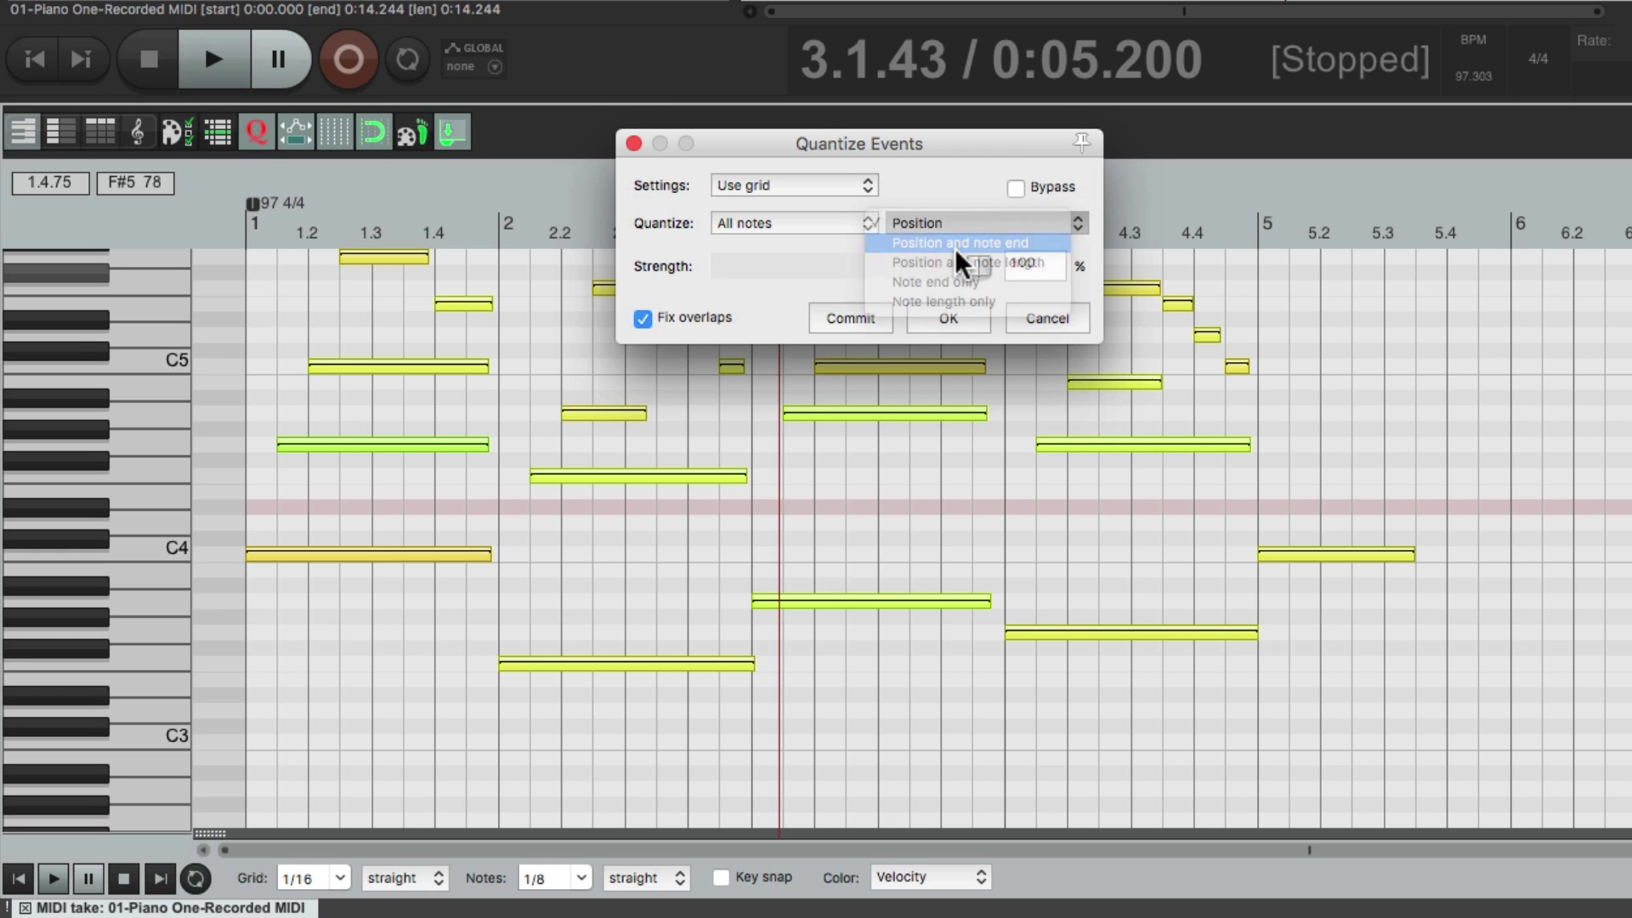
pyautogui.click(958, 244)
pyautogui.click(947, 317)
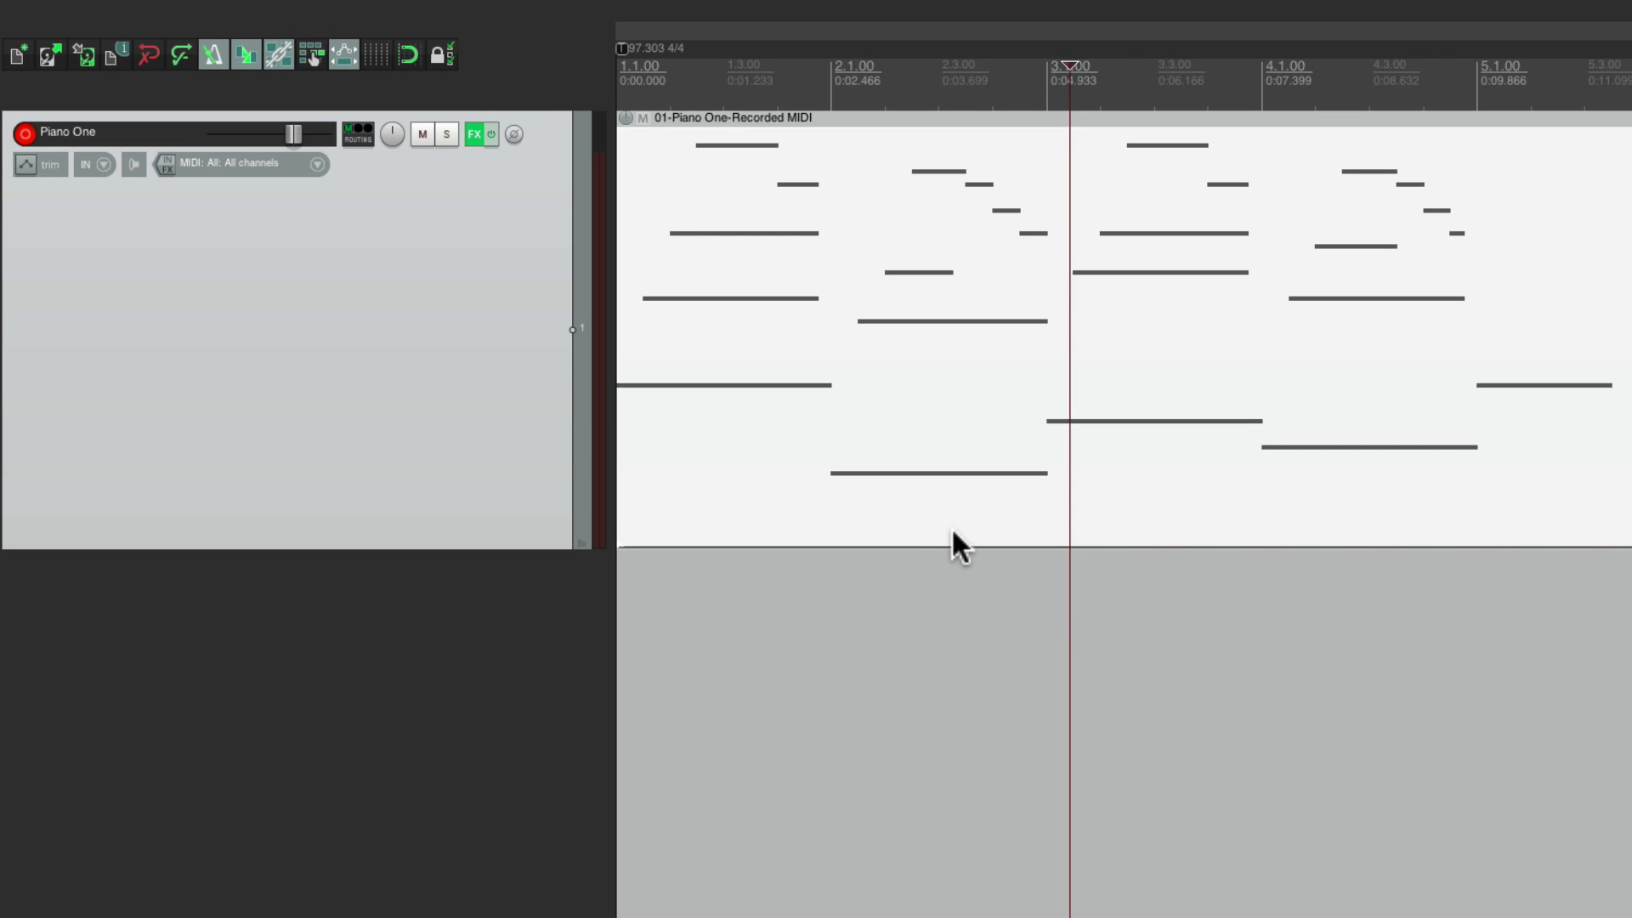
# Step: Play the quantized piano back from the project start
pyautogui.press('Home')
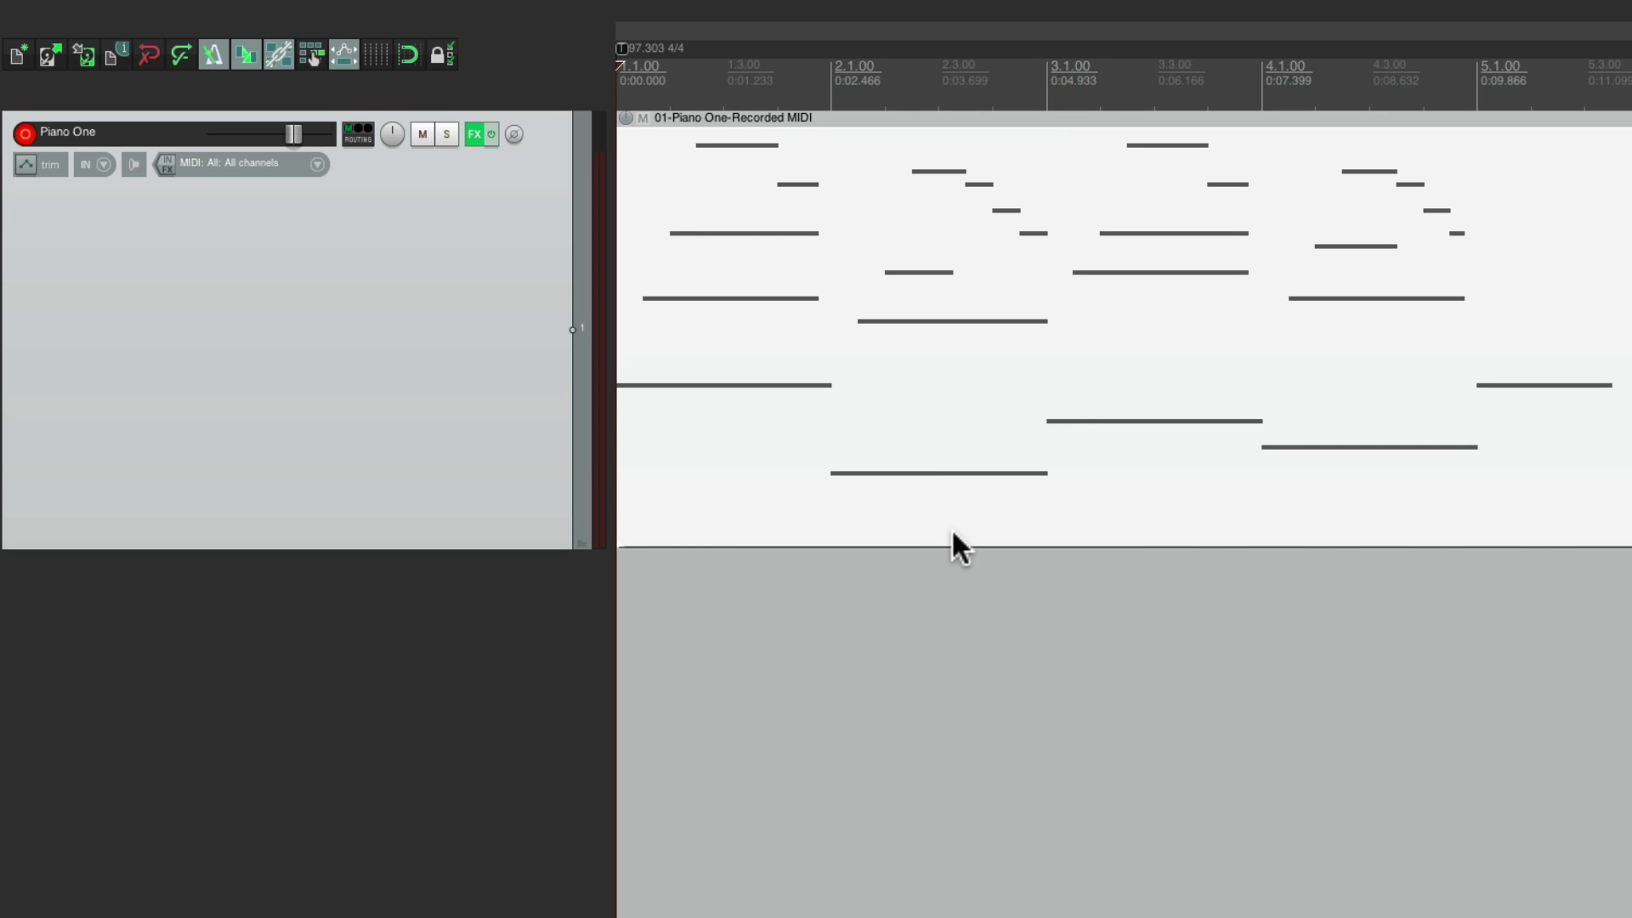
pyautogui.press('space')
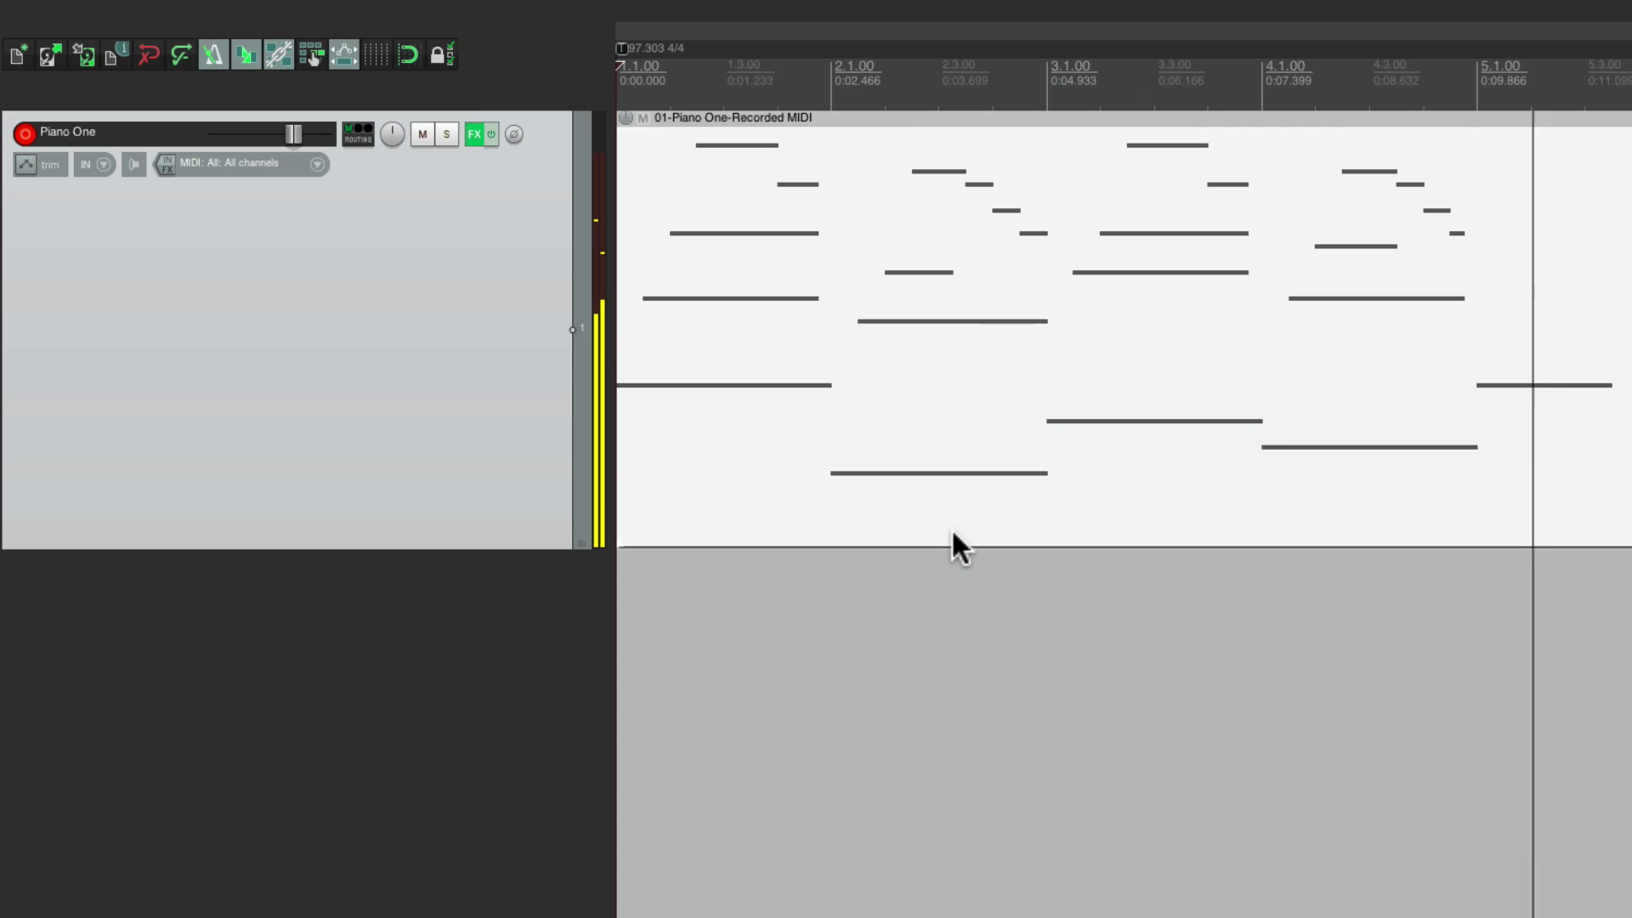
pyautogui.press('space')
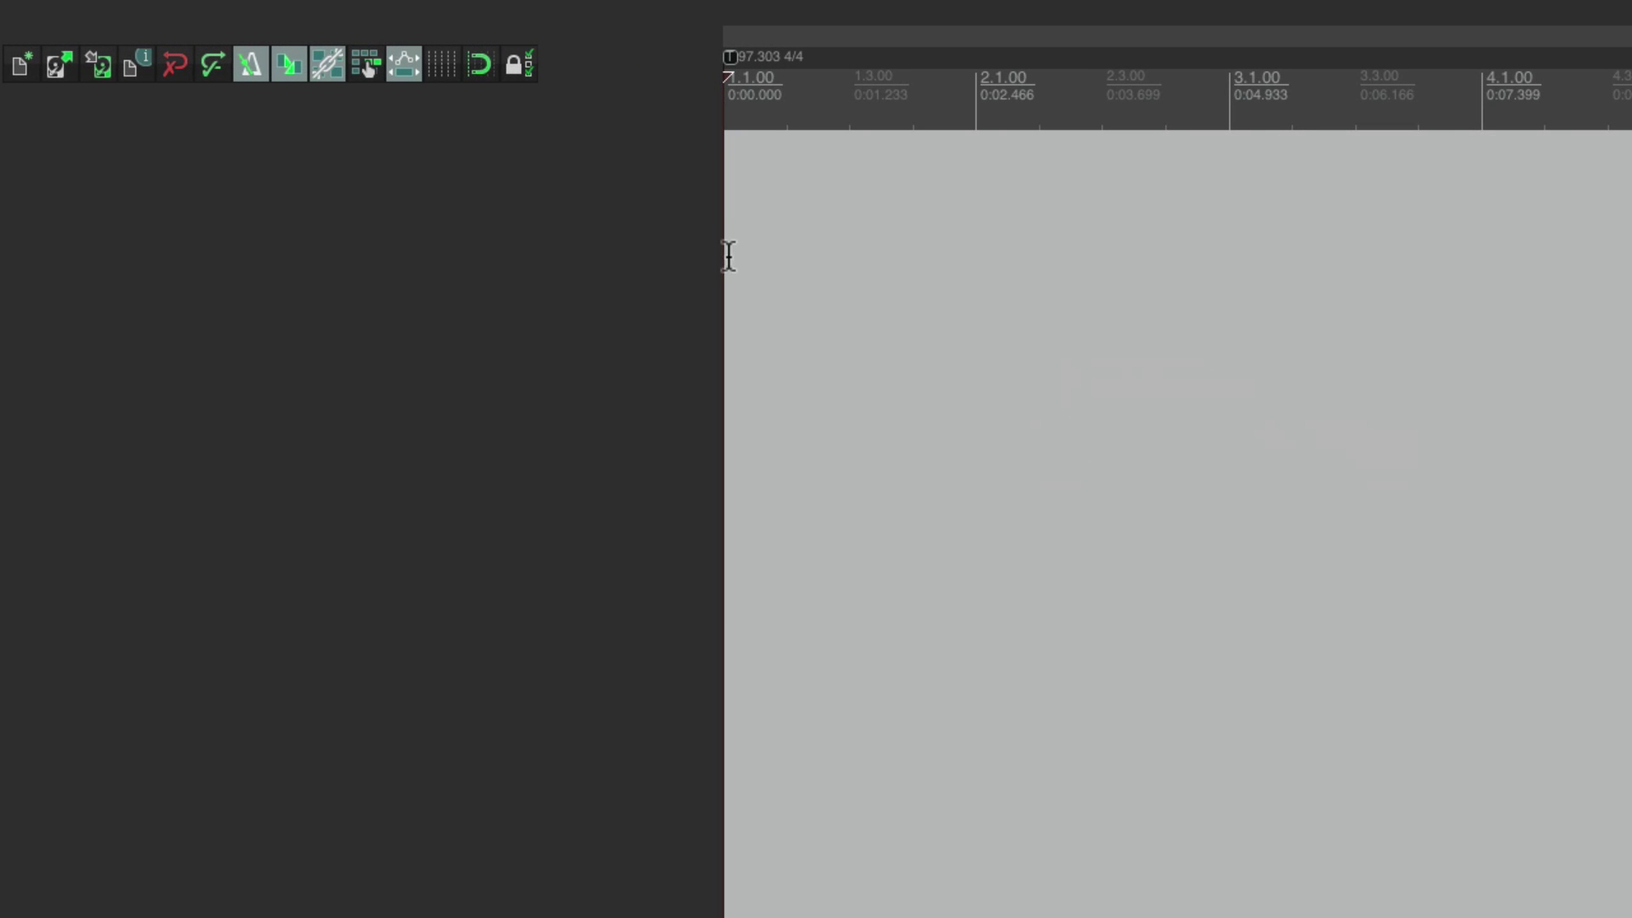
# Step: Remove the 97.303 BPM tempo marker, add EZdrummer on a new track, and audition its kick
pyautogui.keyDown('alt'); pyautogui.click(729, 58); pyautogui.keyUp('alt')
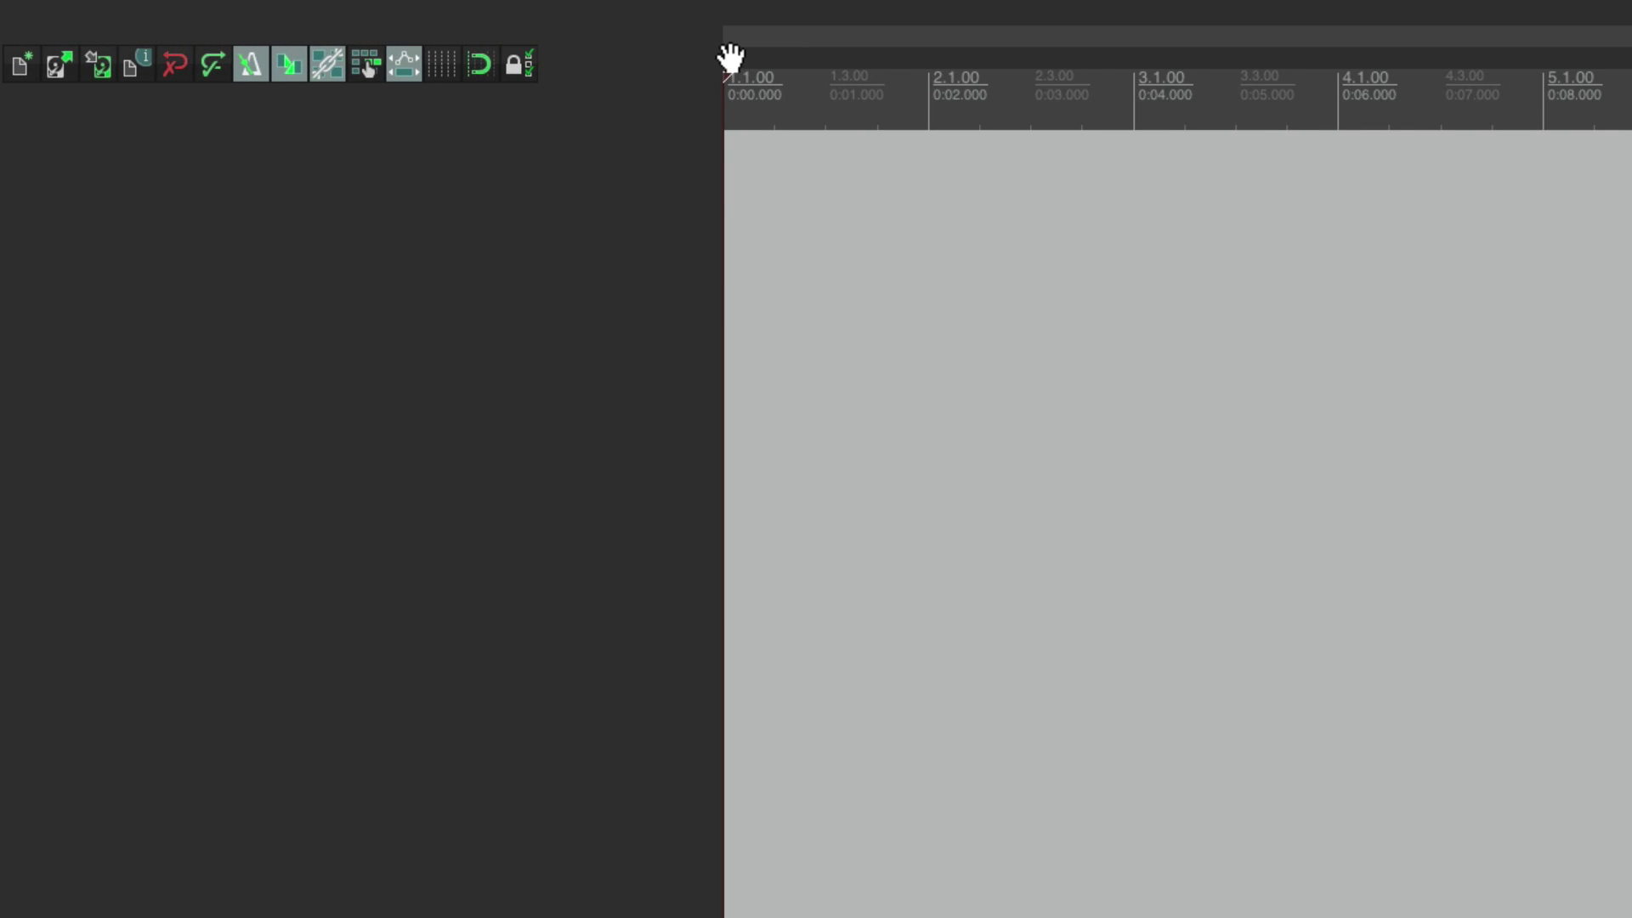
pyautogui.moveTo(553, 10)
pyautogui.click(365, 15)
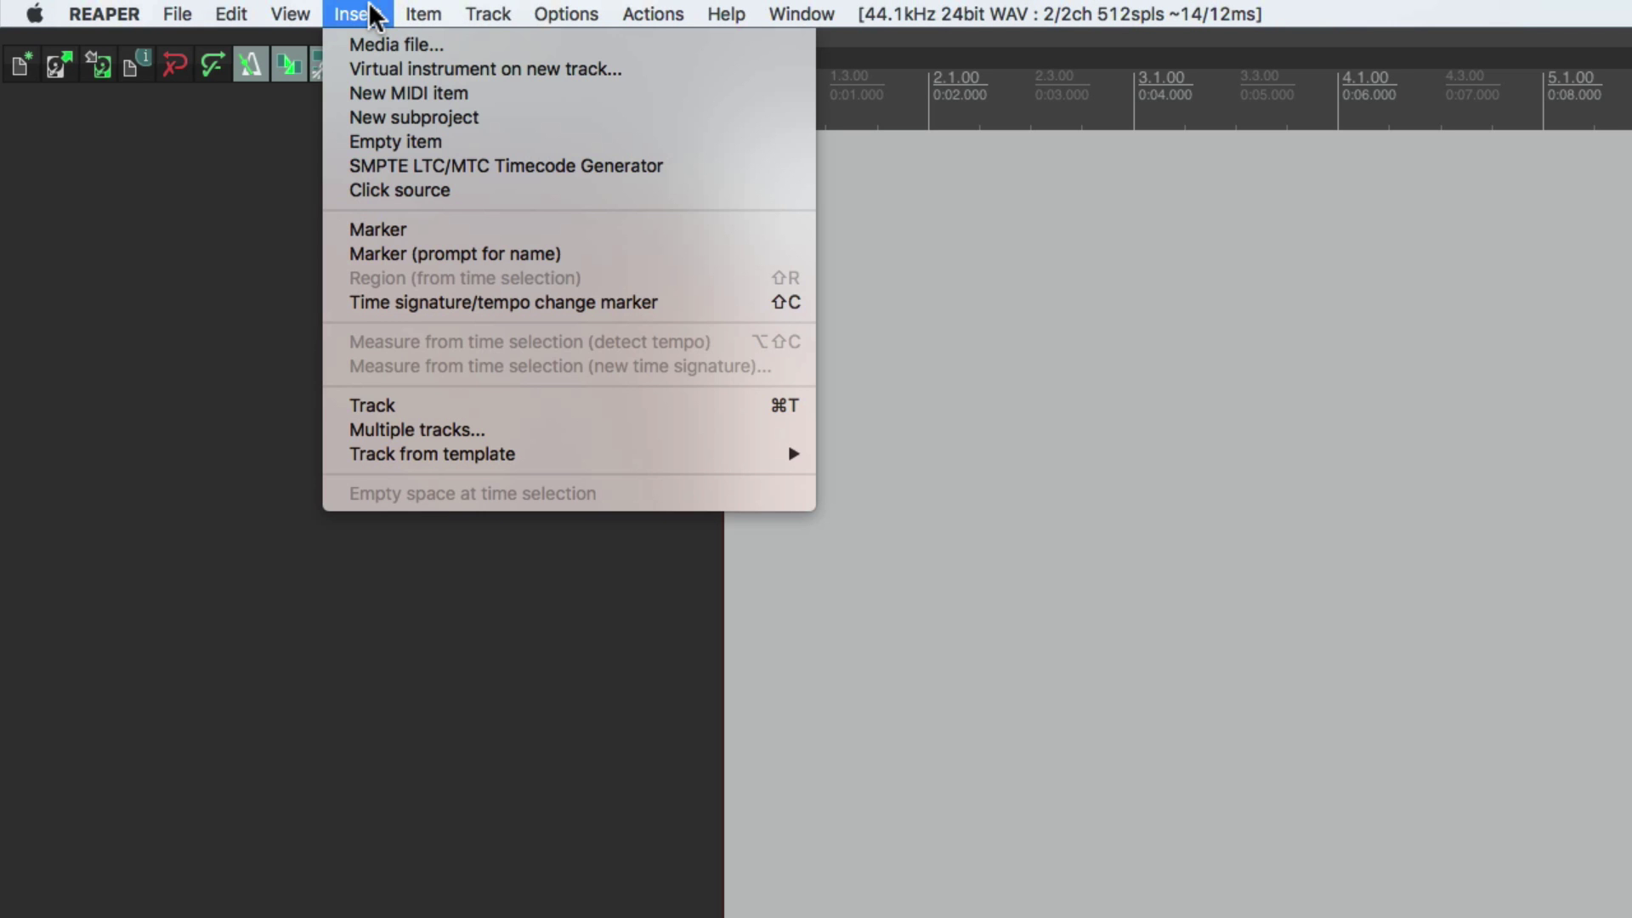
pyautogui.click(348, 69)
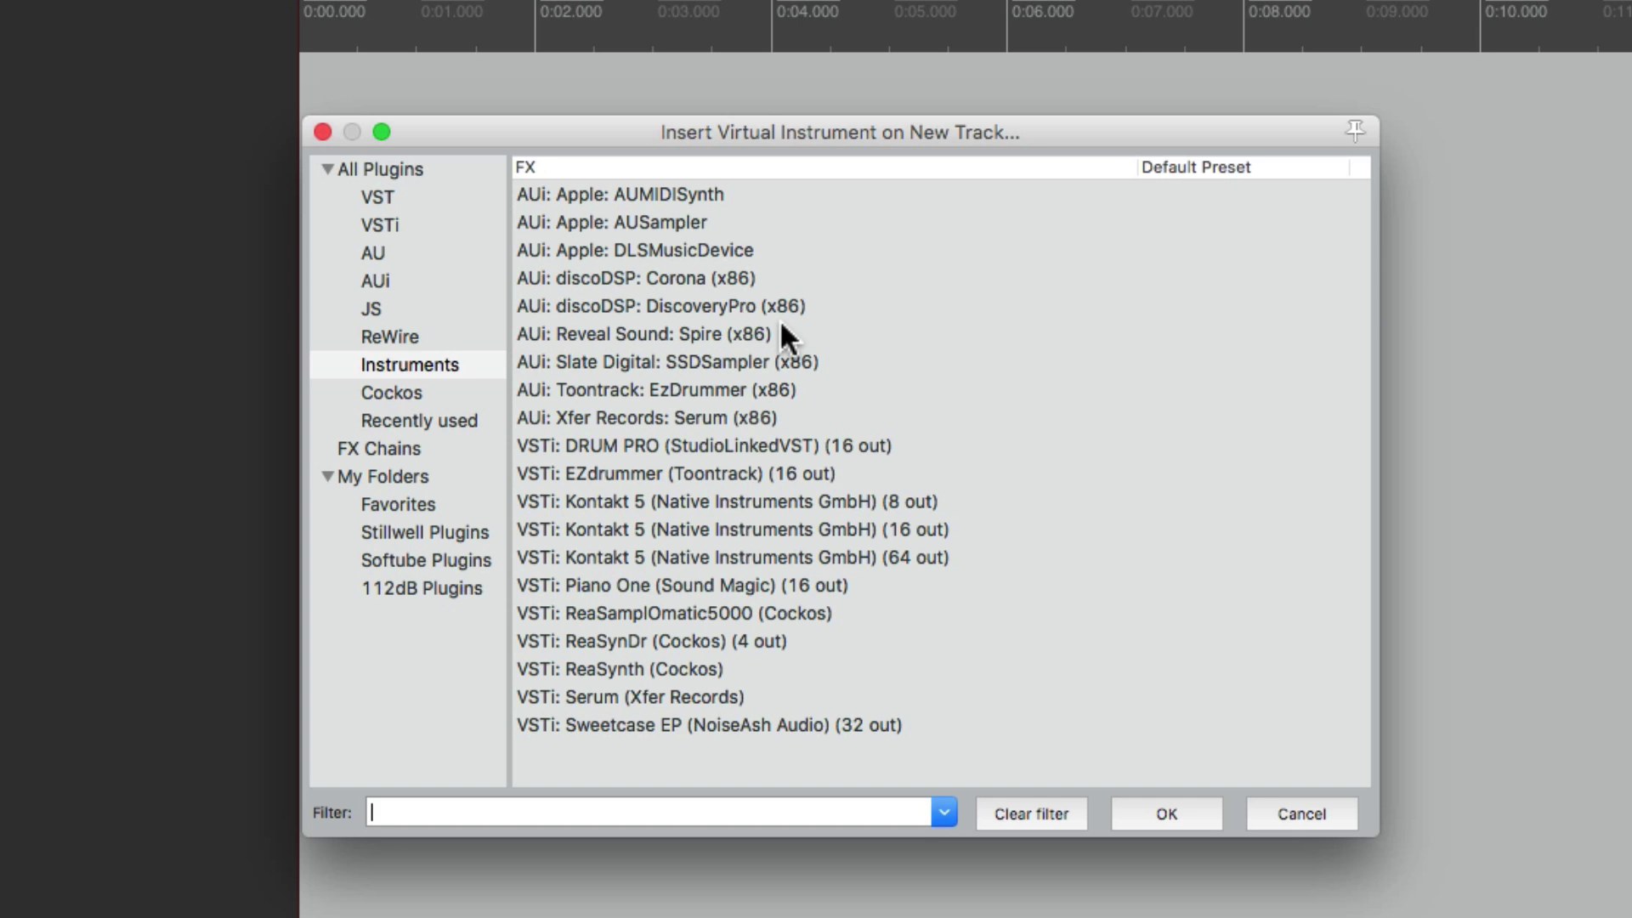
pyautogui.click(731, 469)
pyautogui.doubleClick(729, 472)
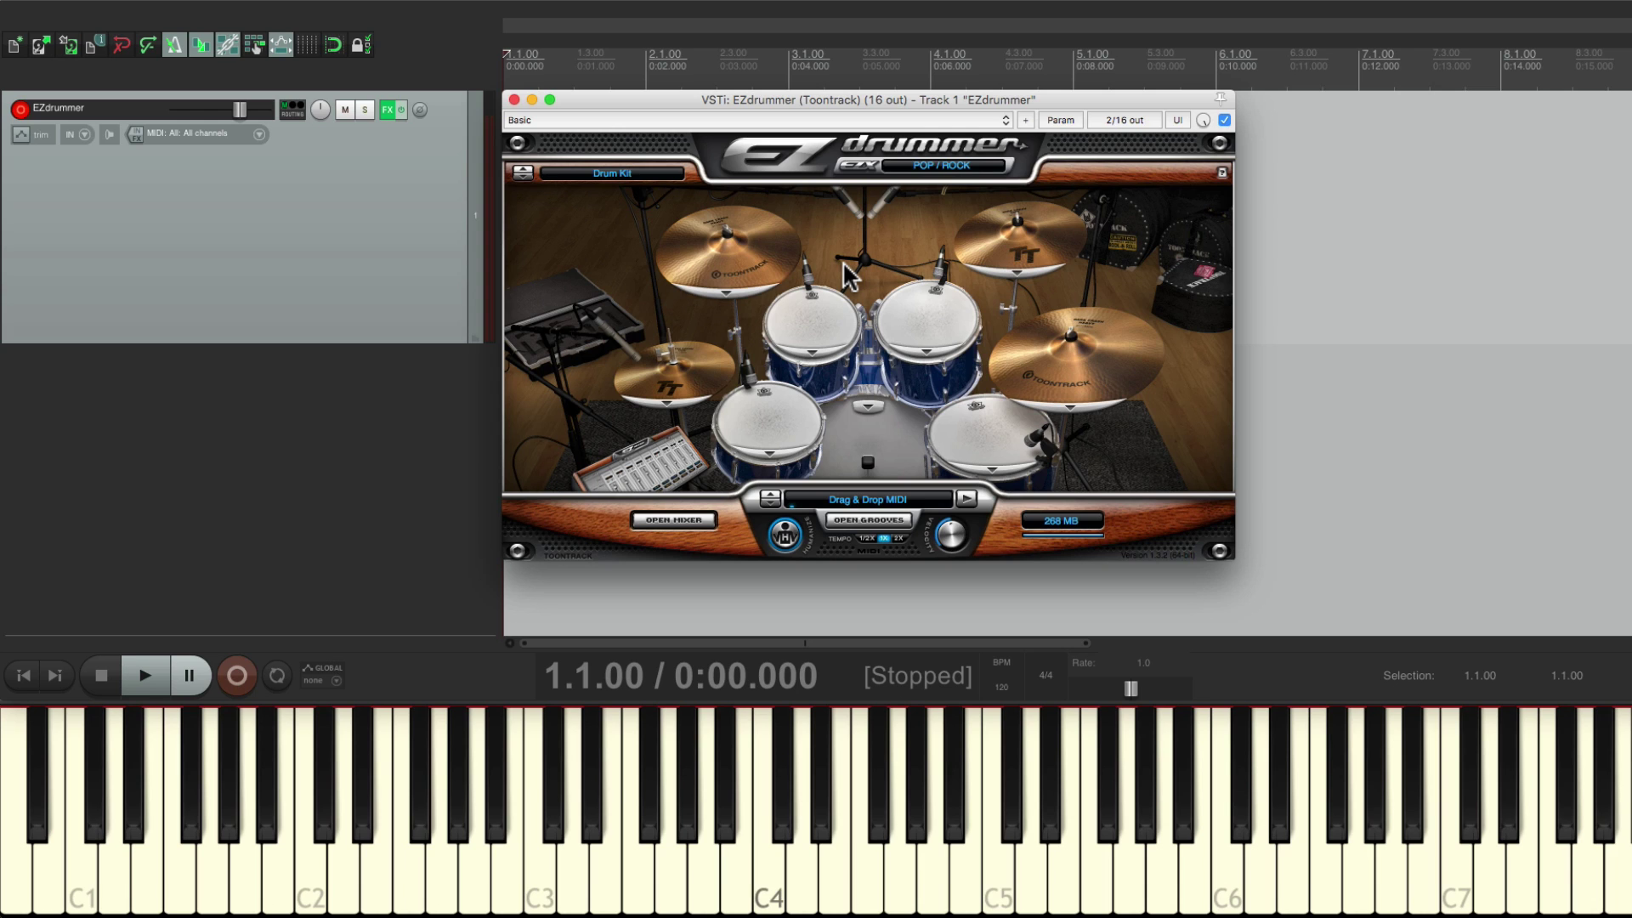
pyautogui.press('z')
pyautogui.press('z')
pyautogui.press('z')
# Step: Move the EZdrummer window lower and record a roughly four-bar drum take
pyautogui.moveTo(762, 100); pyautogui.dragTo(820, 368)
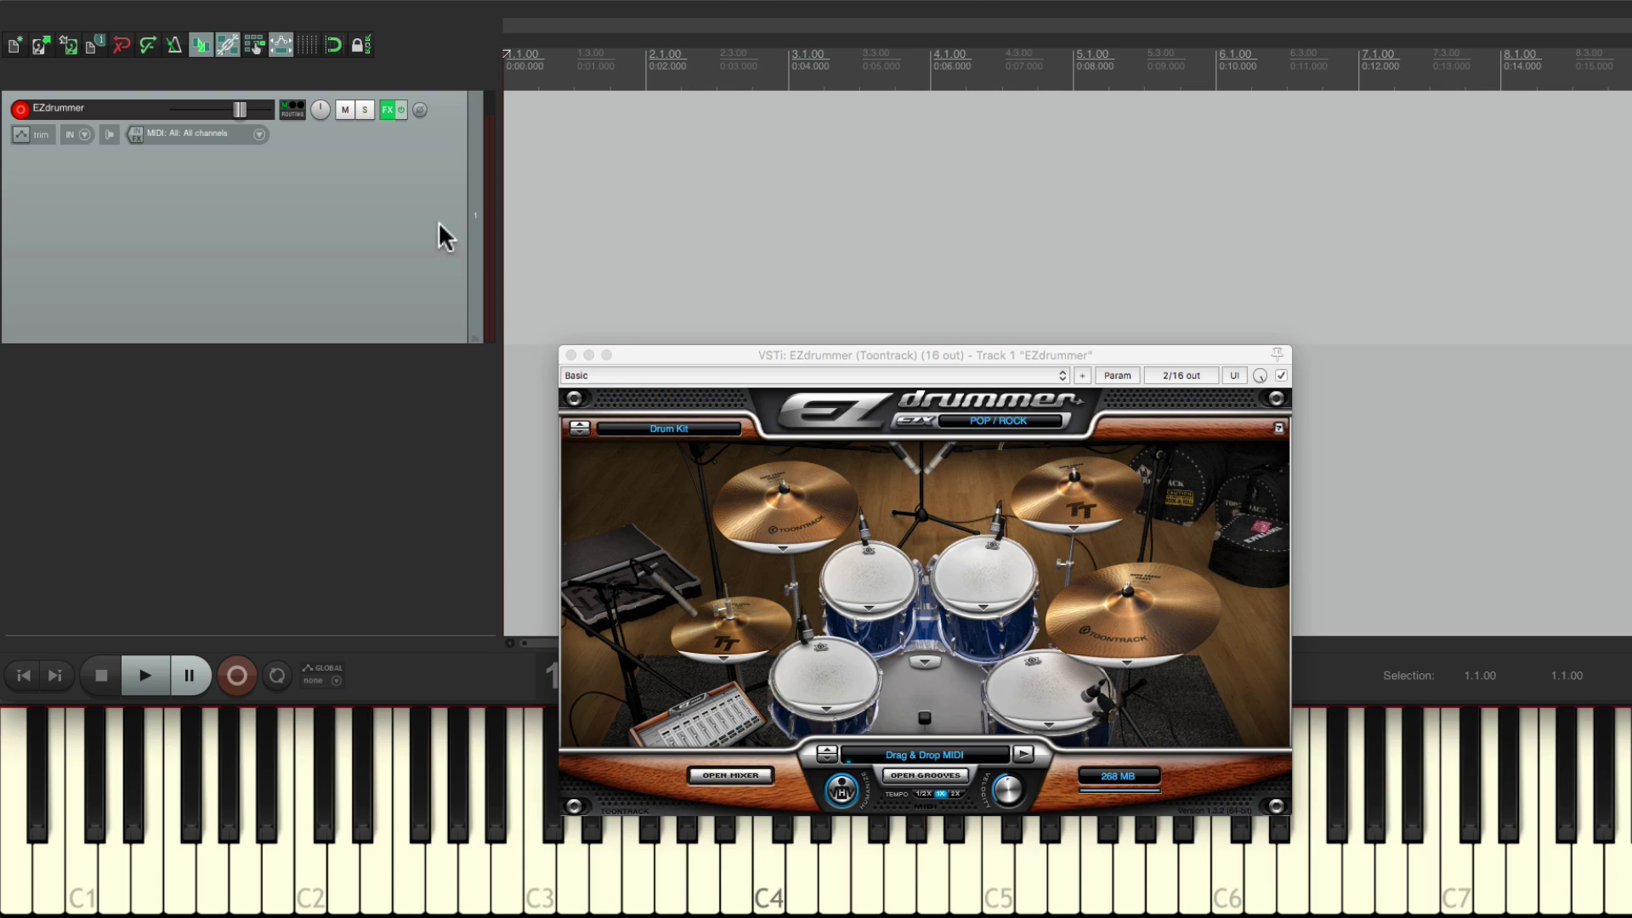
pyautogui.press('super+r')
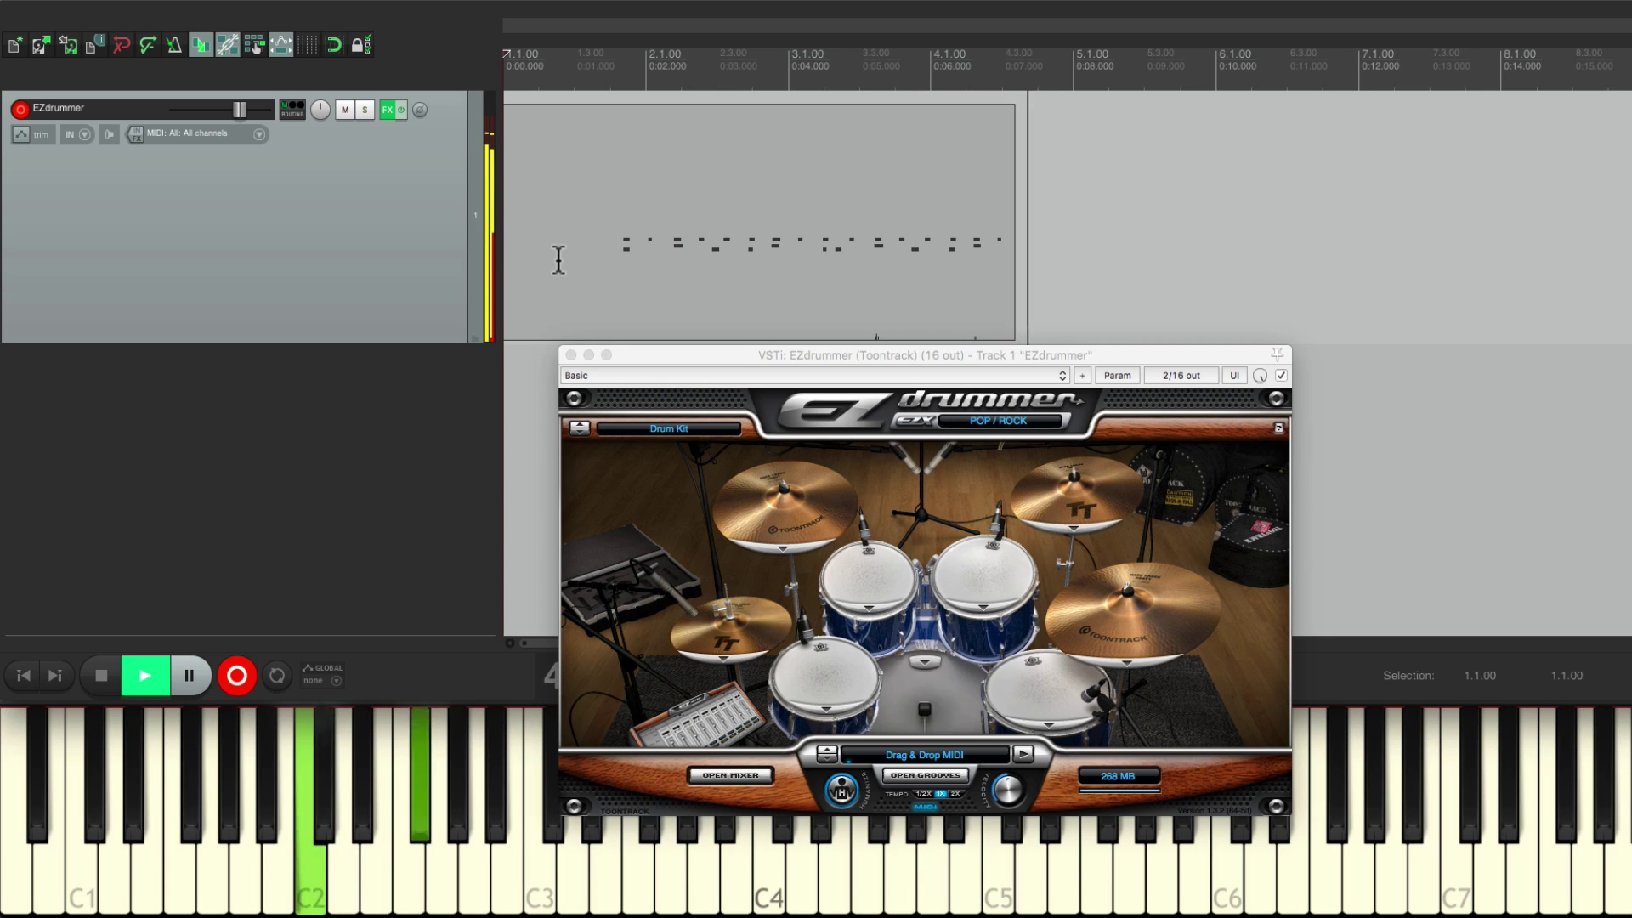
pyautogui.press('space')
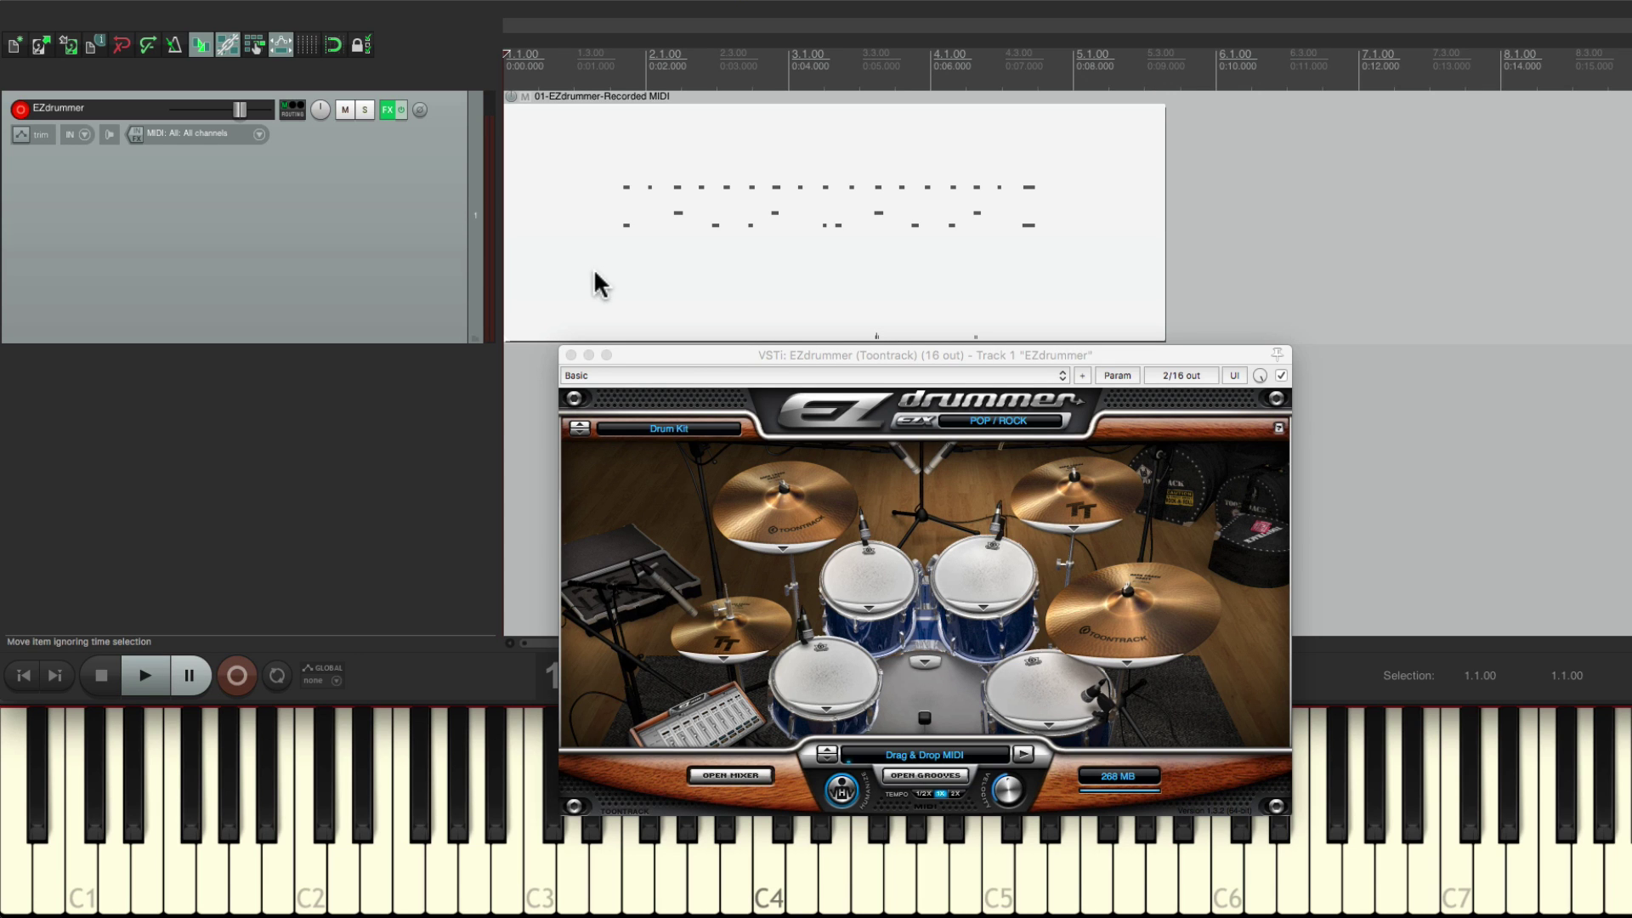
# Step: In the piano roll, move all recorded drum notes so they start at bar 1
pyautogui.doubleClick(638, 200)
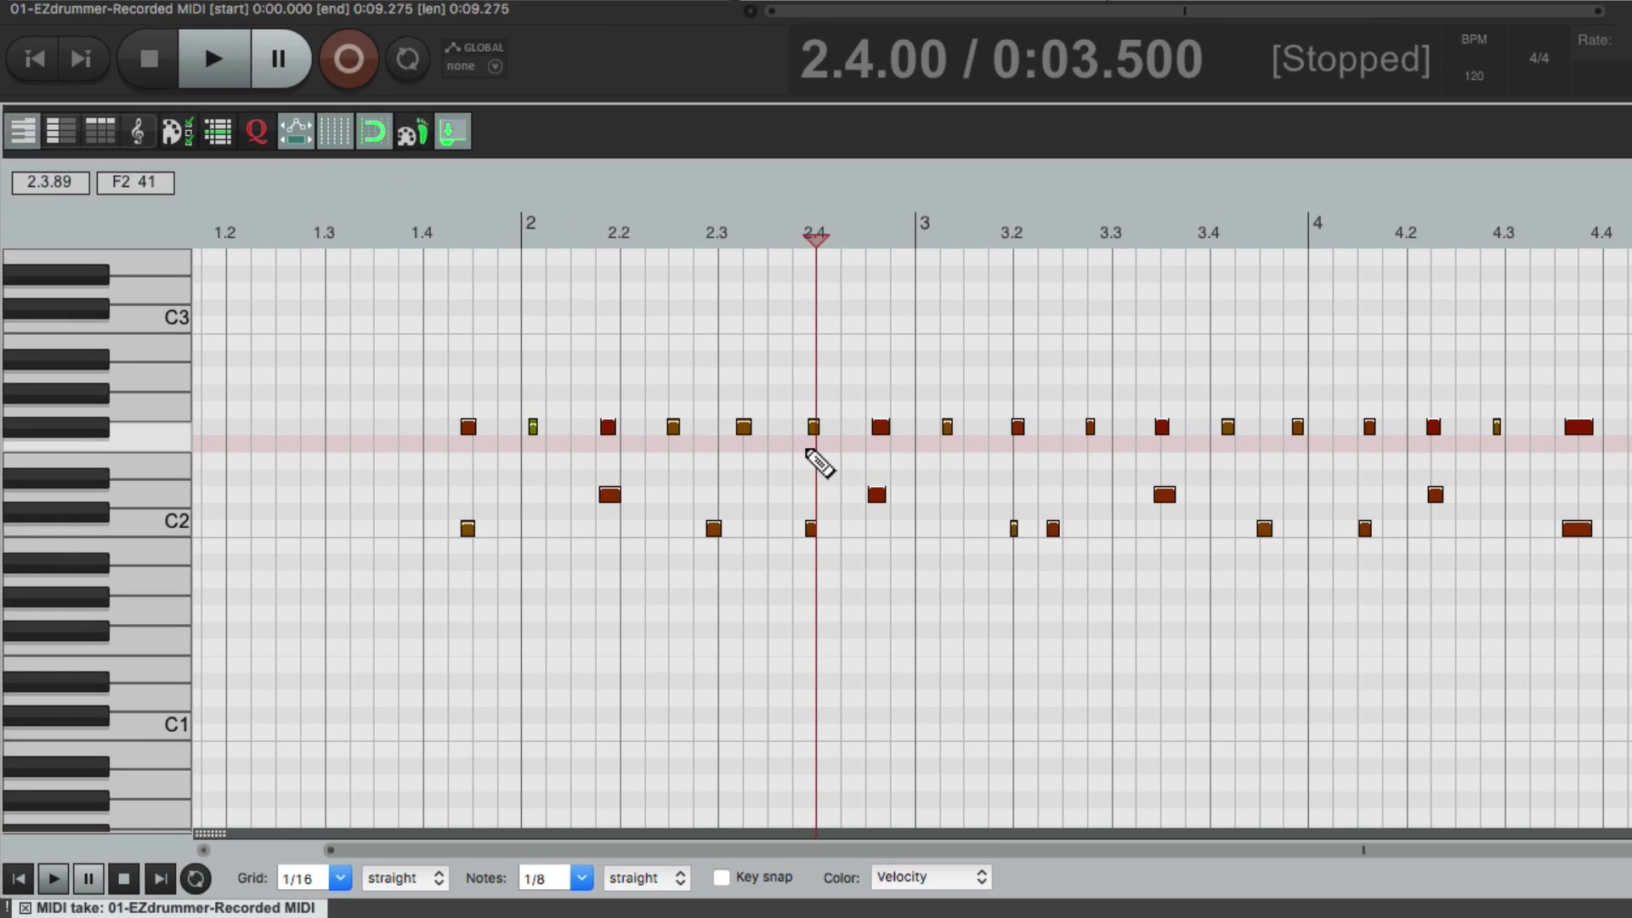
pyautogui.hotkey('ctrl', 'a')
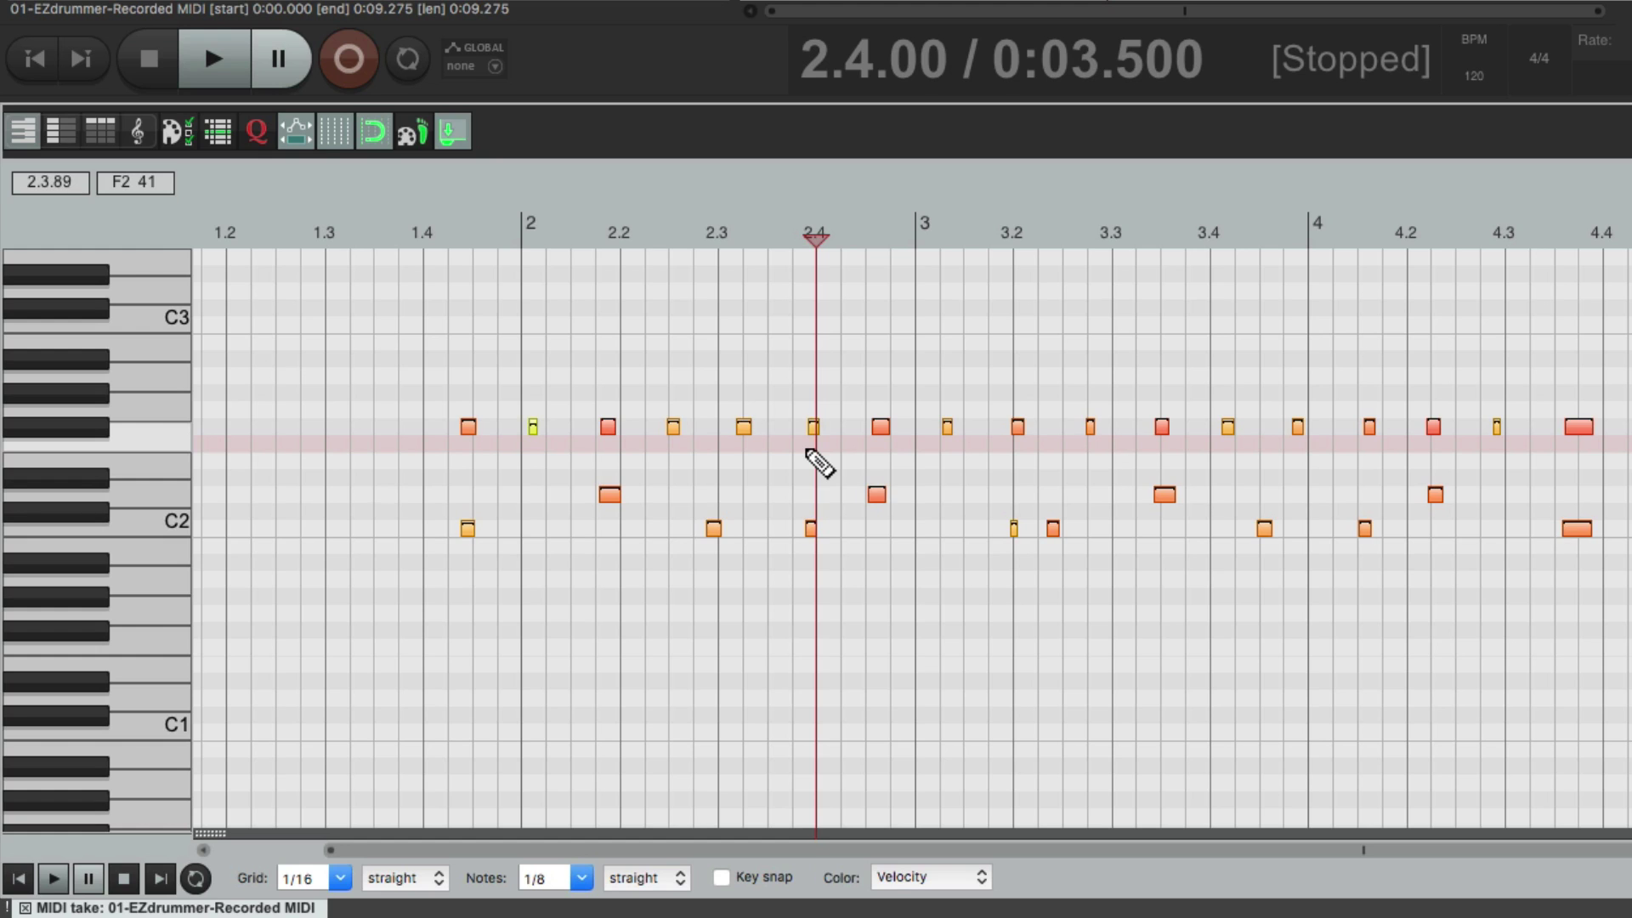
pyautogui.press('Delete')
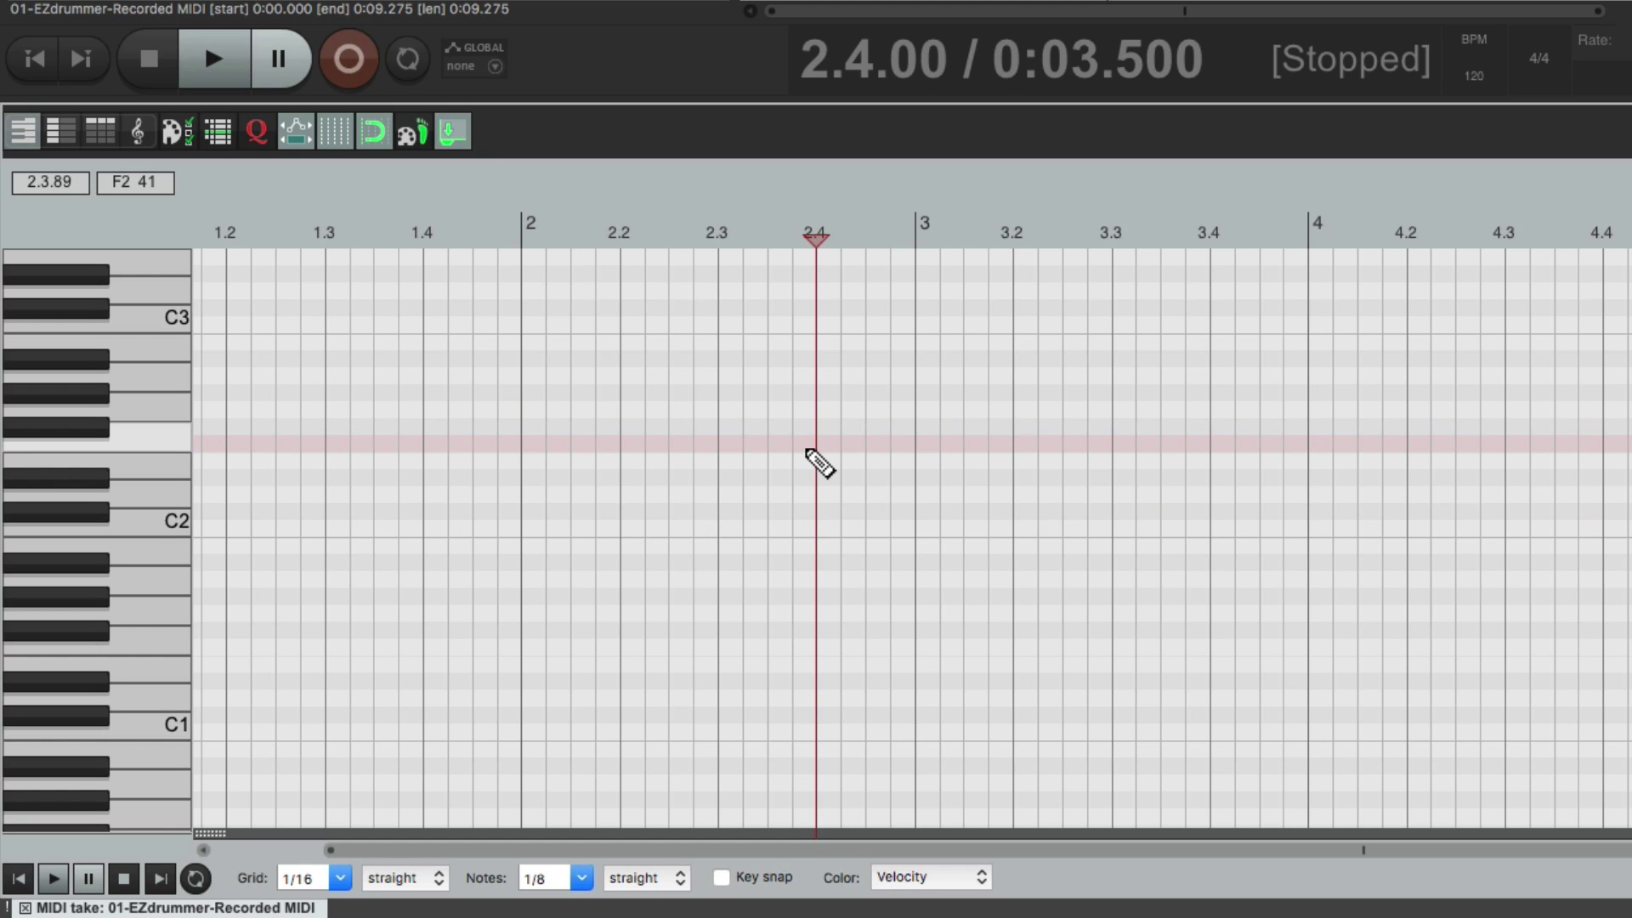
pyautogui.press('Home')
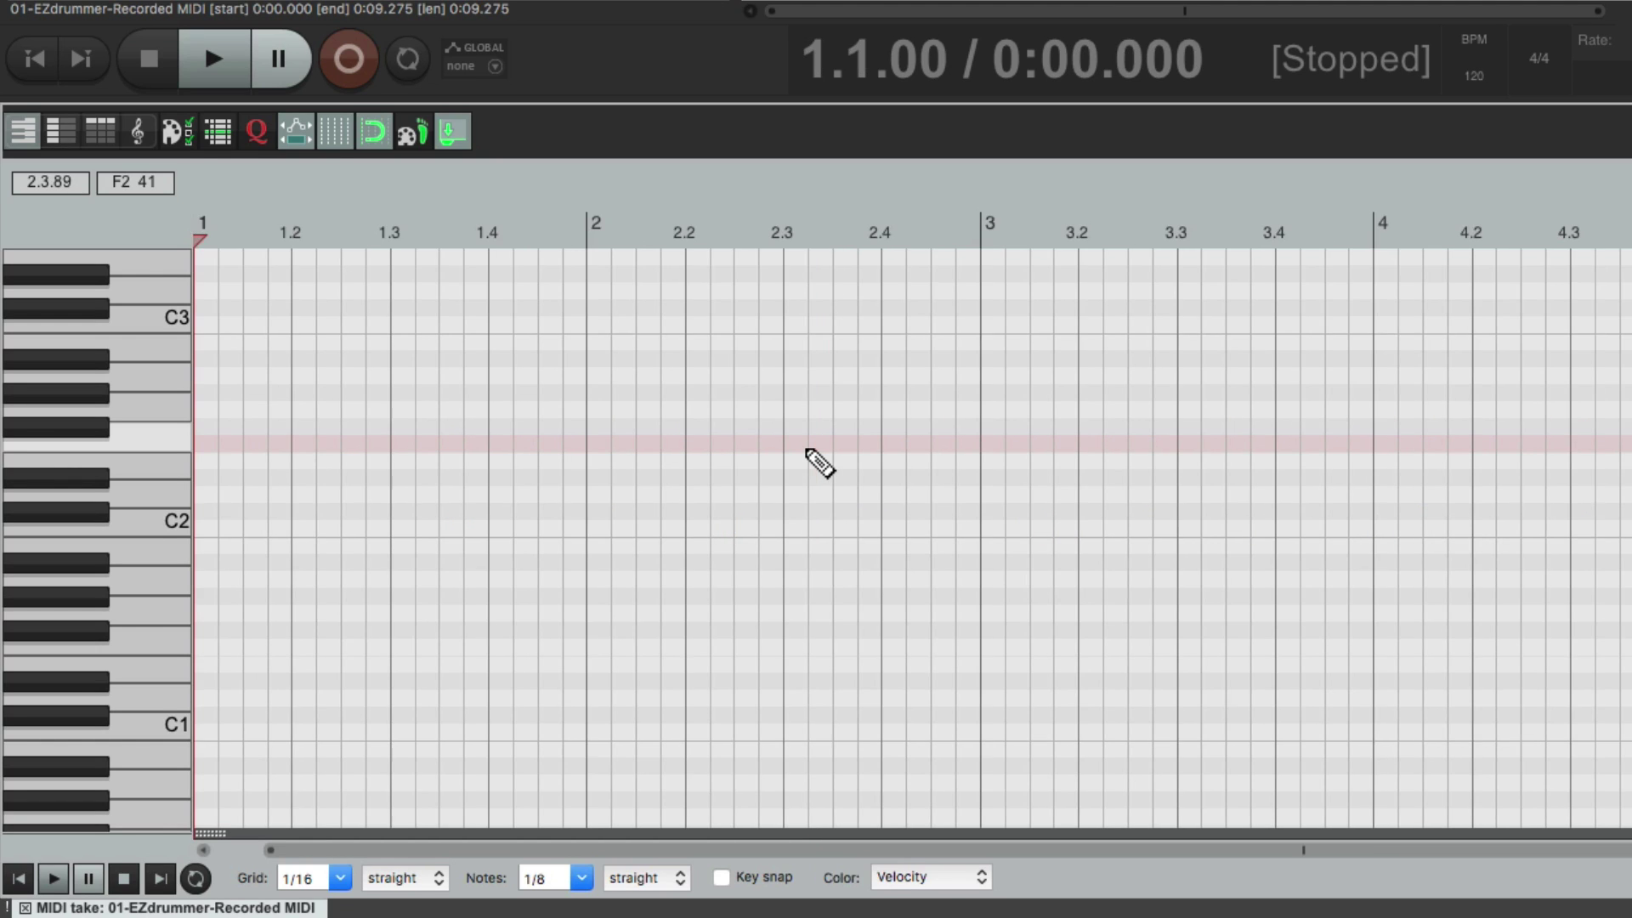
pyautogui.hotkey('ctrl', 'v')
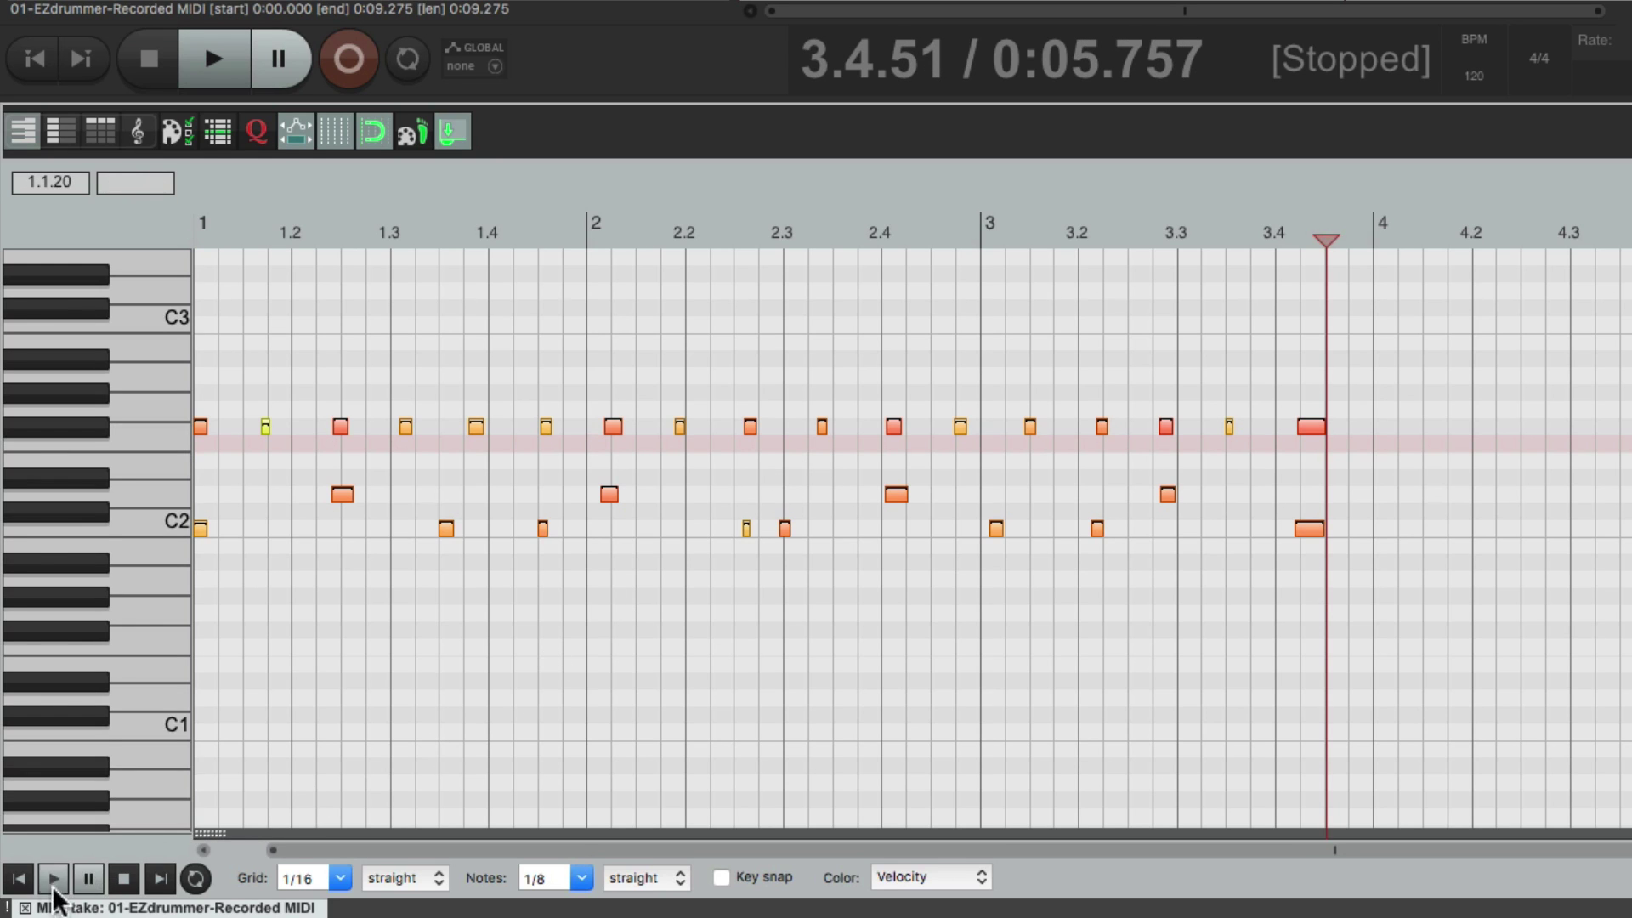
# Step: Return to the arrangement and play the drum item from the project start
pyautogui.press('Escape')
pyautogui.press('Home')
pyautogui.press('space')
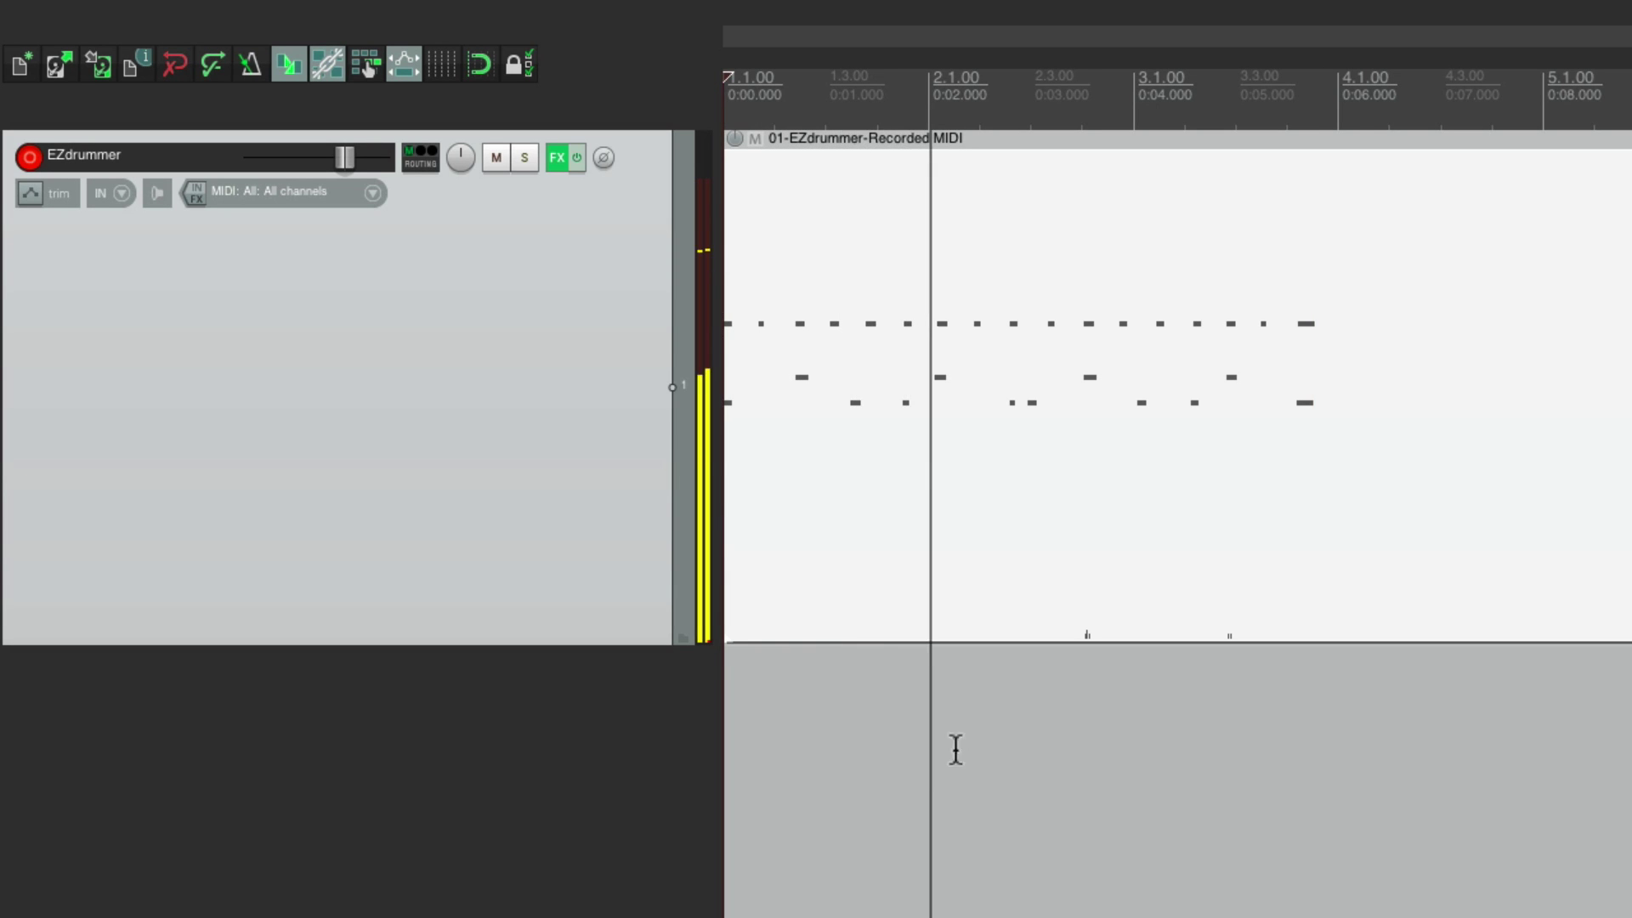
pyautogui.scroll(1, 929, 706)
pyautogui.scroll(1, 1029, 738)
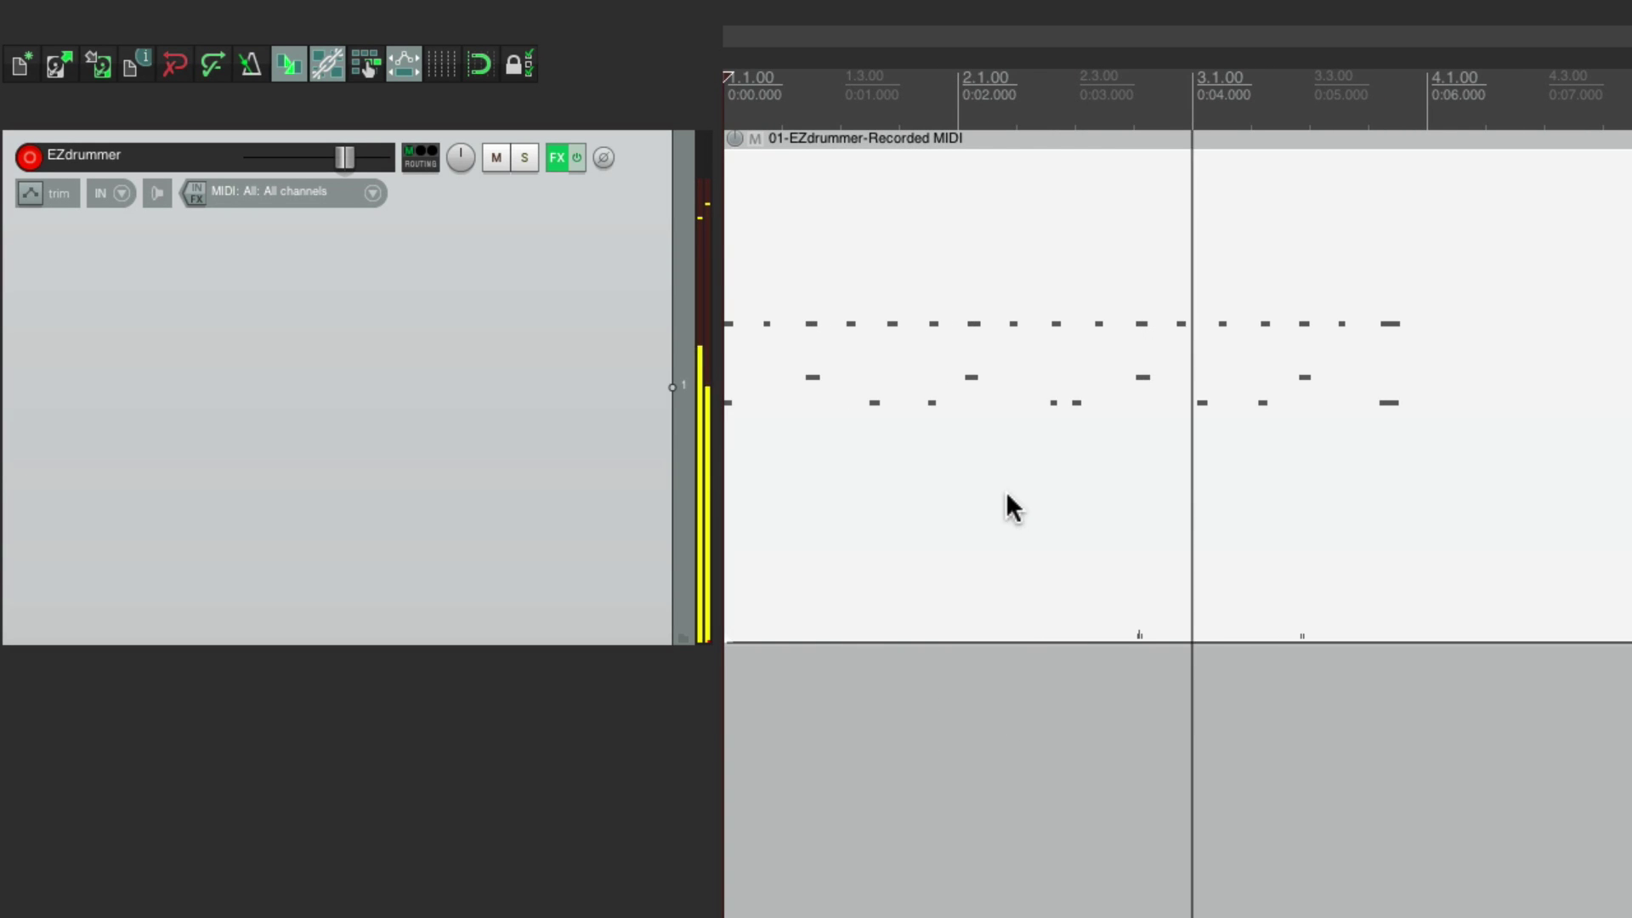
pyautogui.press('space')
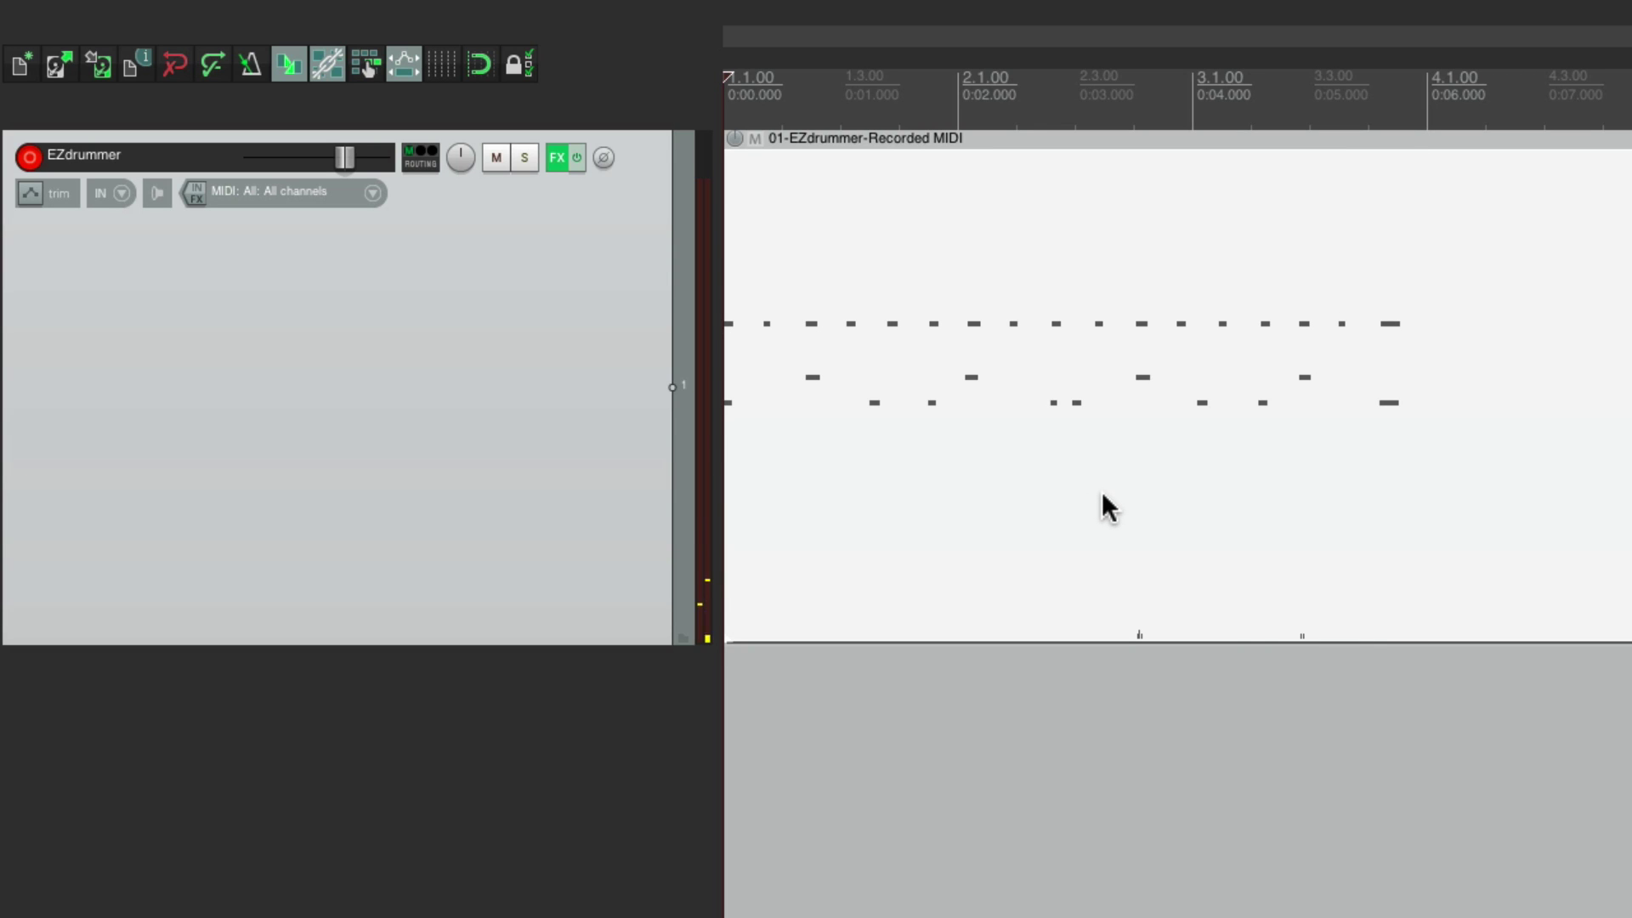
pyautogui.press('space')
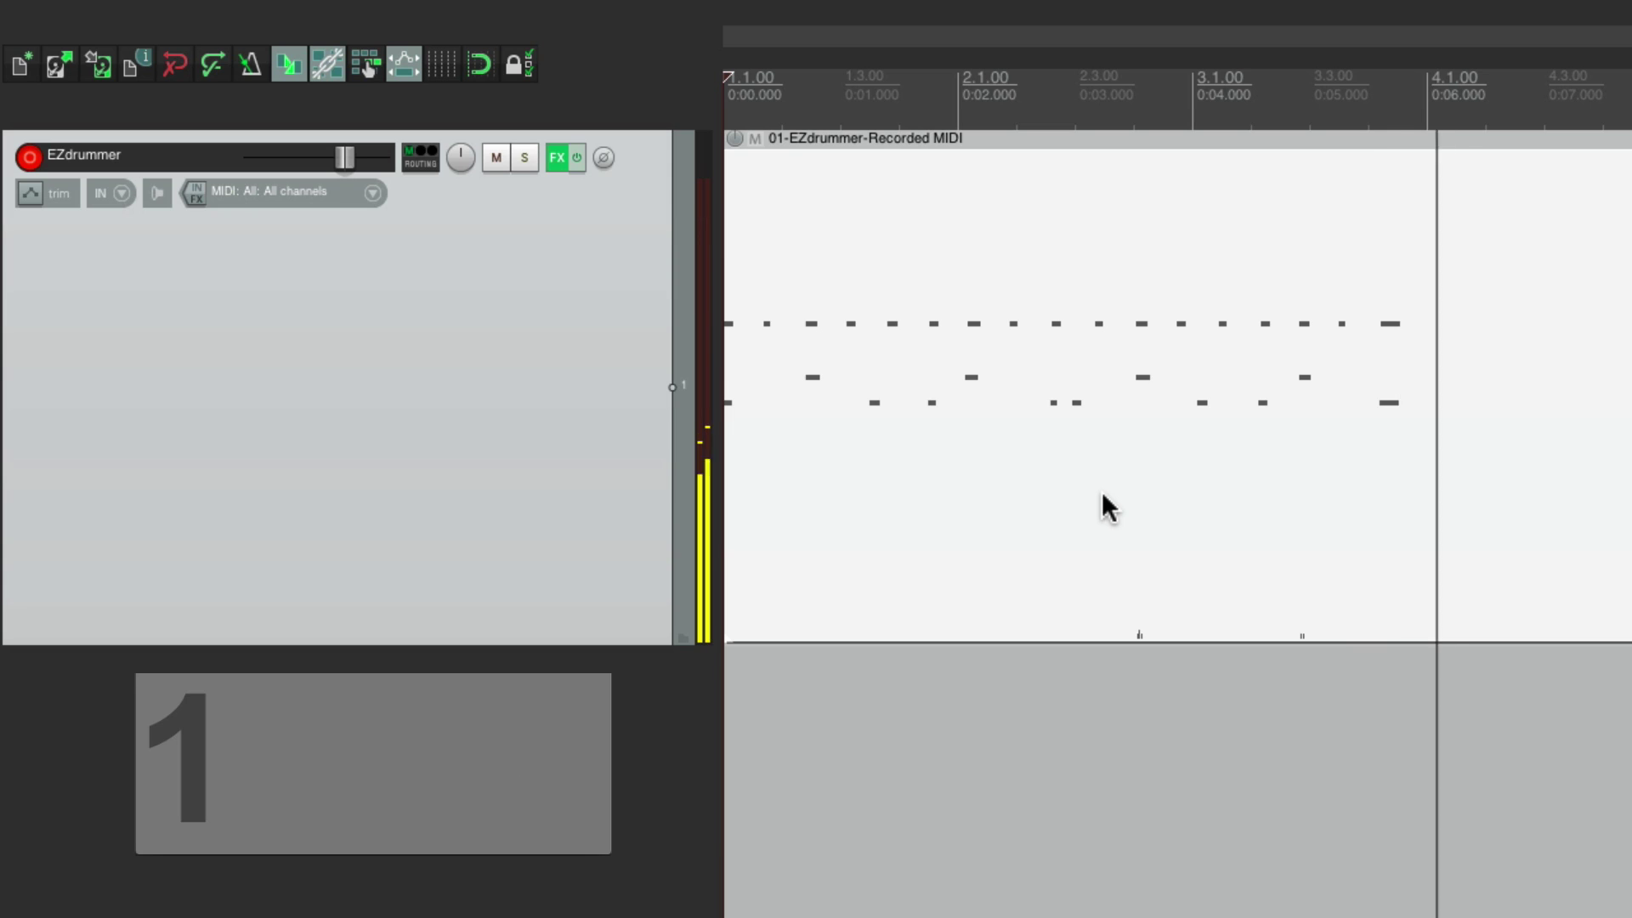
pyautogui.press('space')
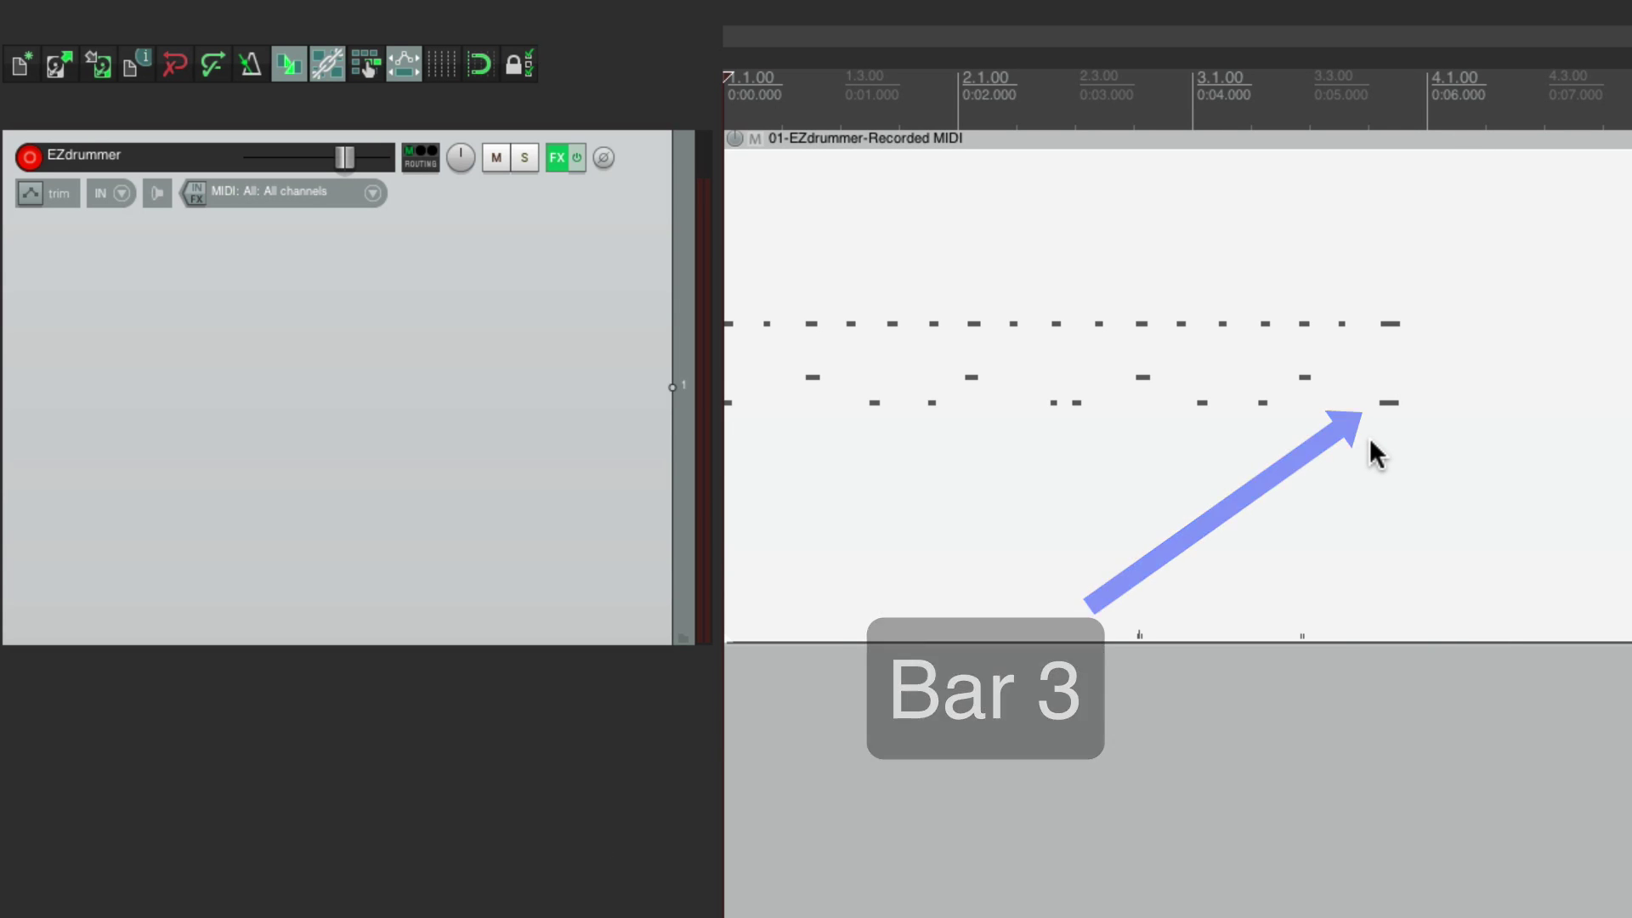
# Step: Set the EZdrummer track's timebase to Time instead of beats
pyautogui.rightClick(605, 272)
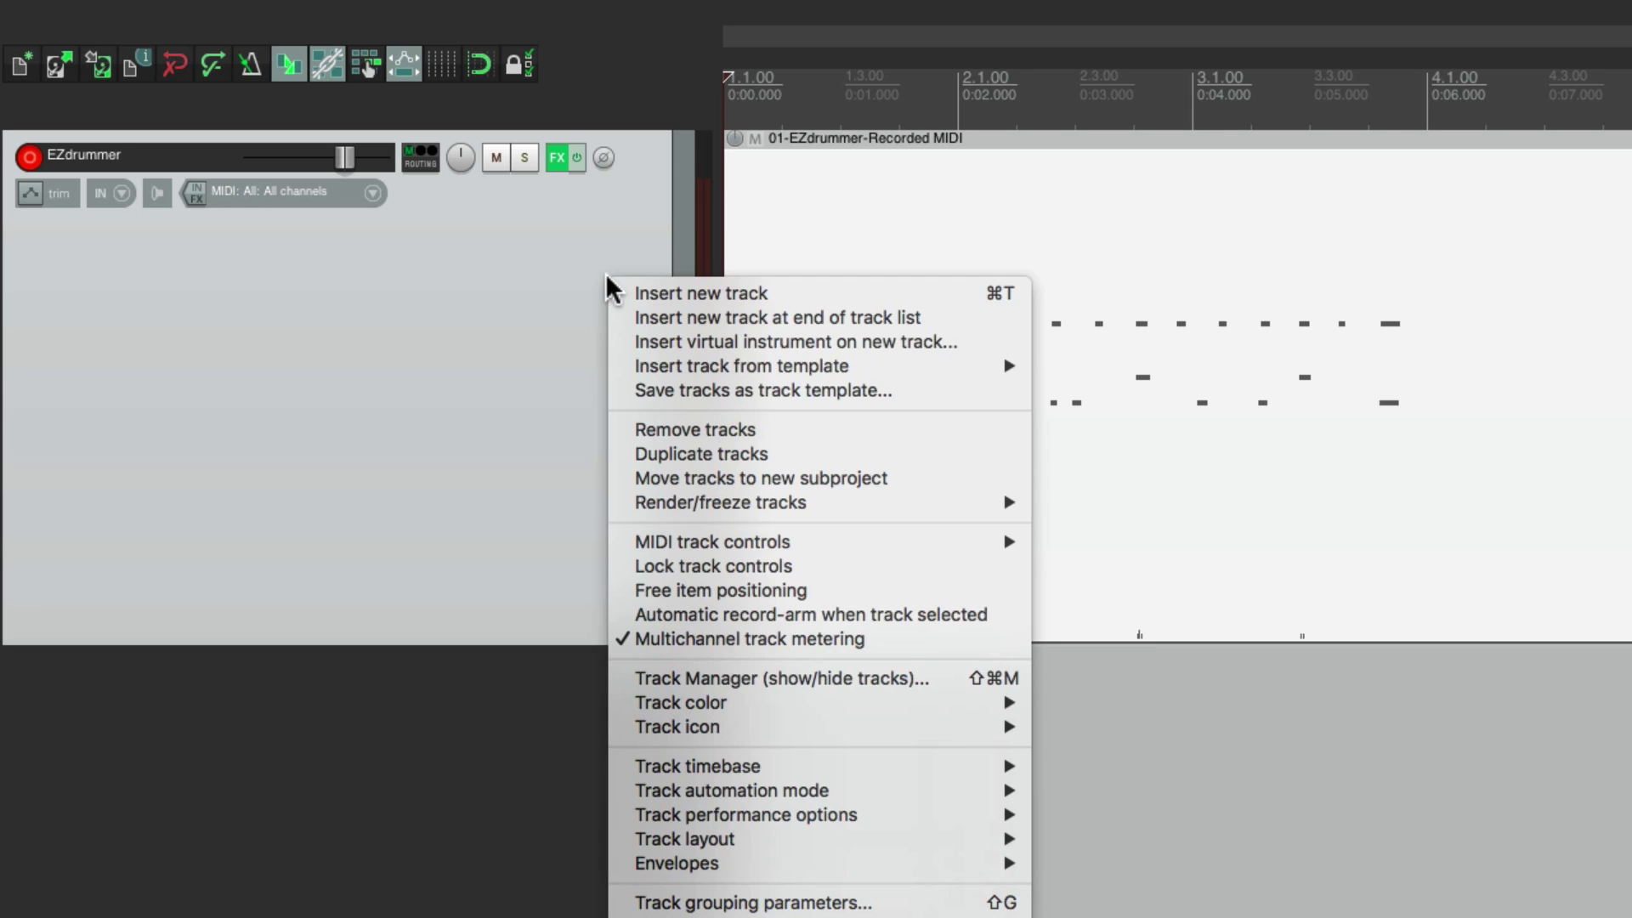
pyautogui.moveTo(634, 770)
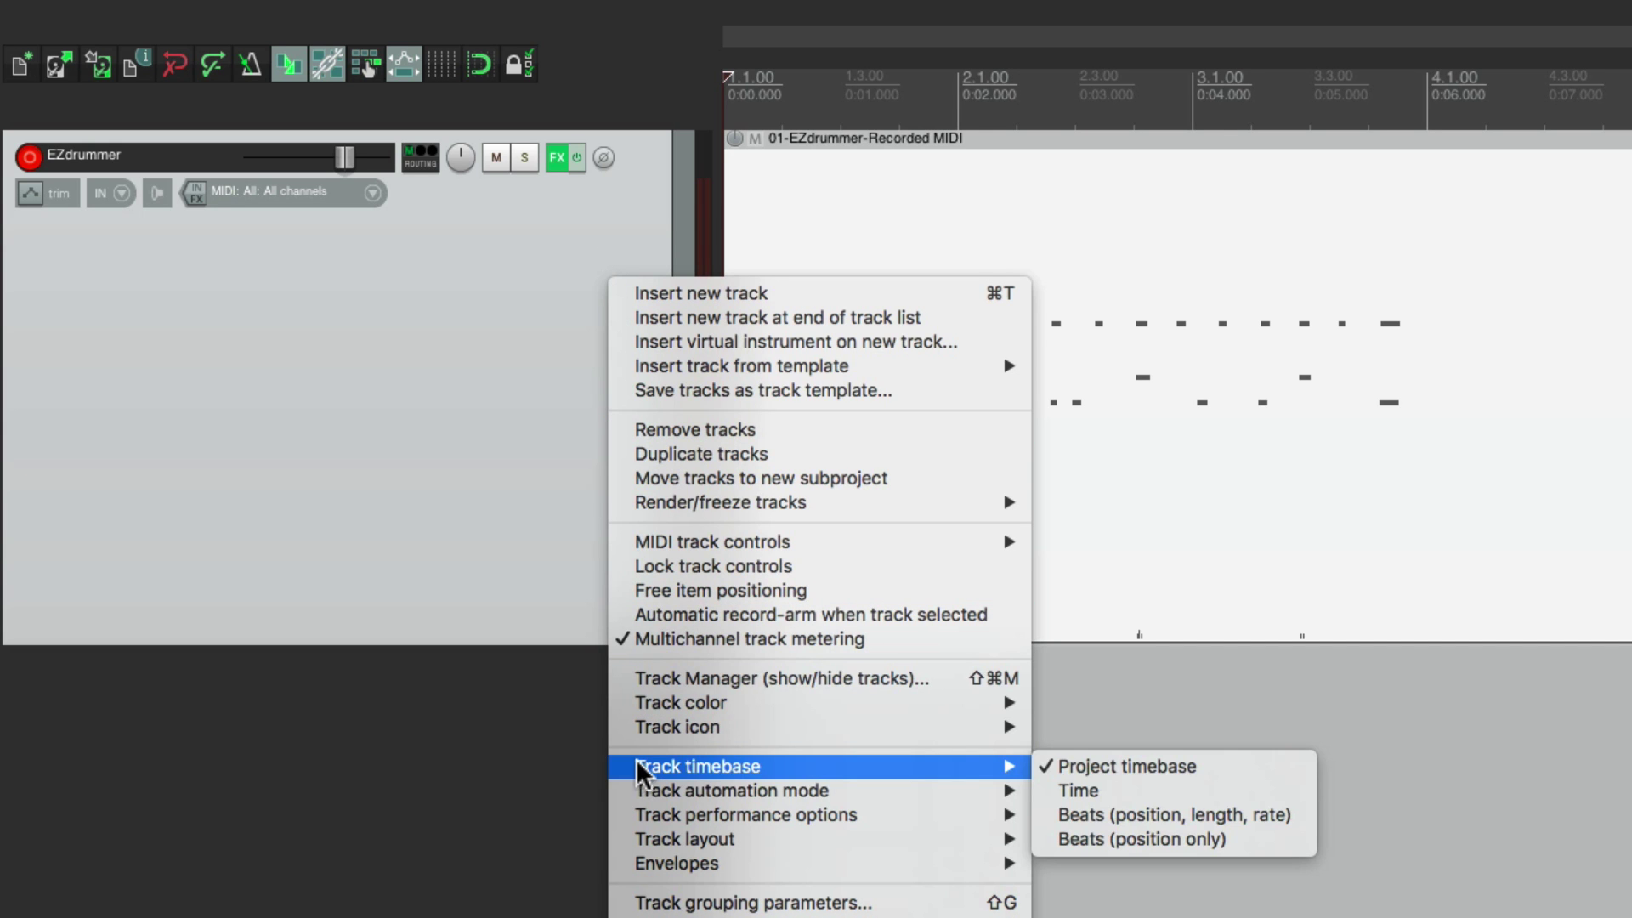
pyautogui.click(1264, 785)
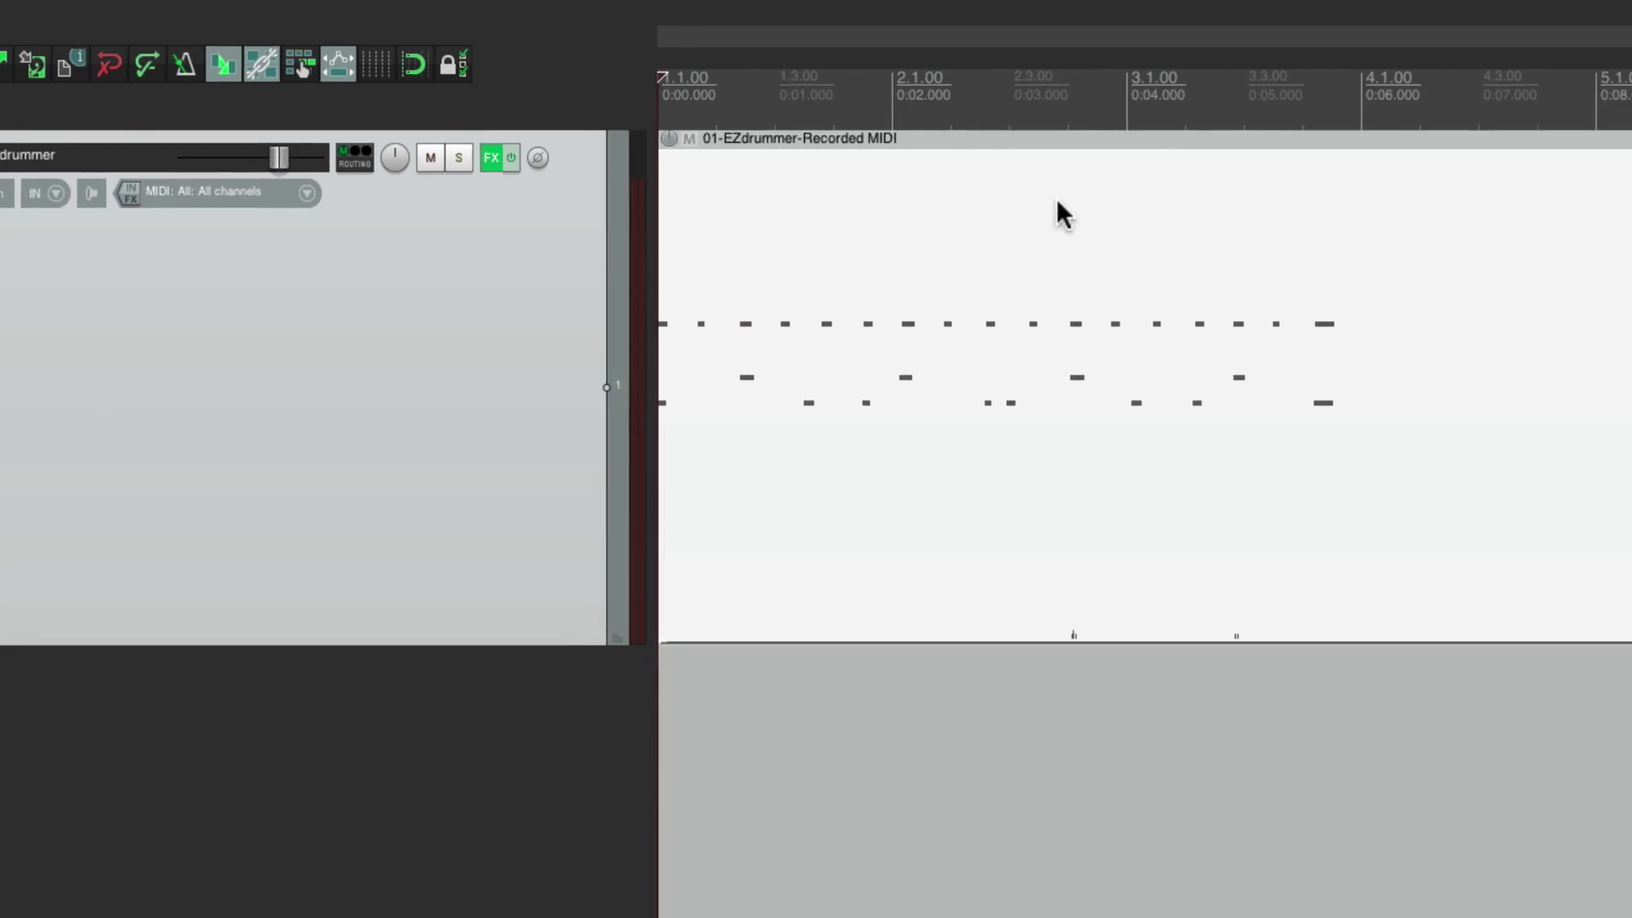
# Step: Open the drum MIDI item's source properties and confirm them with OK
pyautogui.rightClick(865, 237)
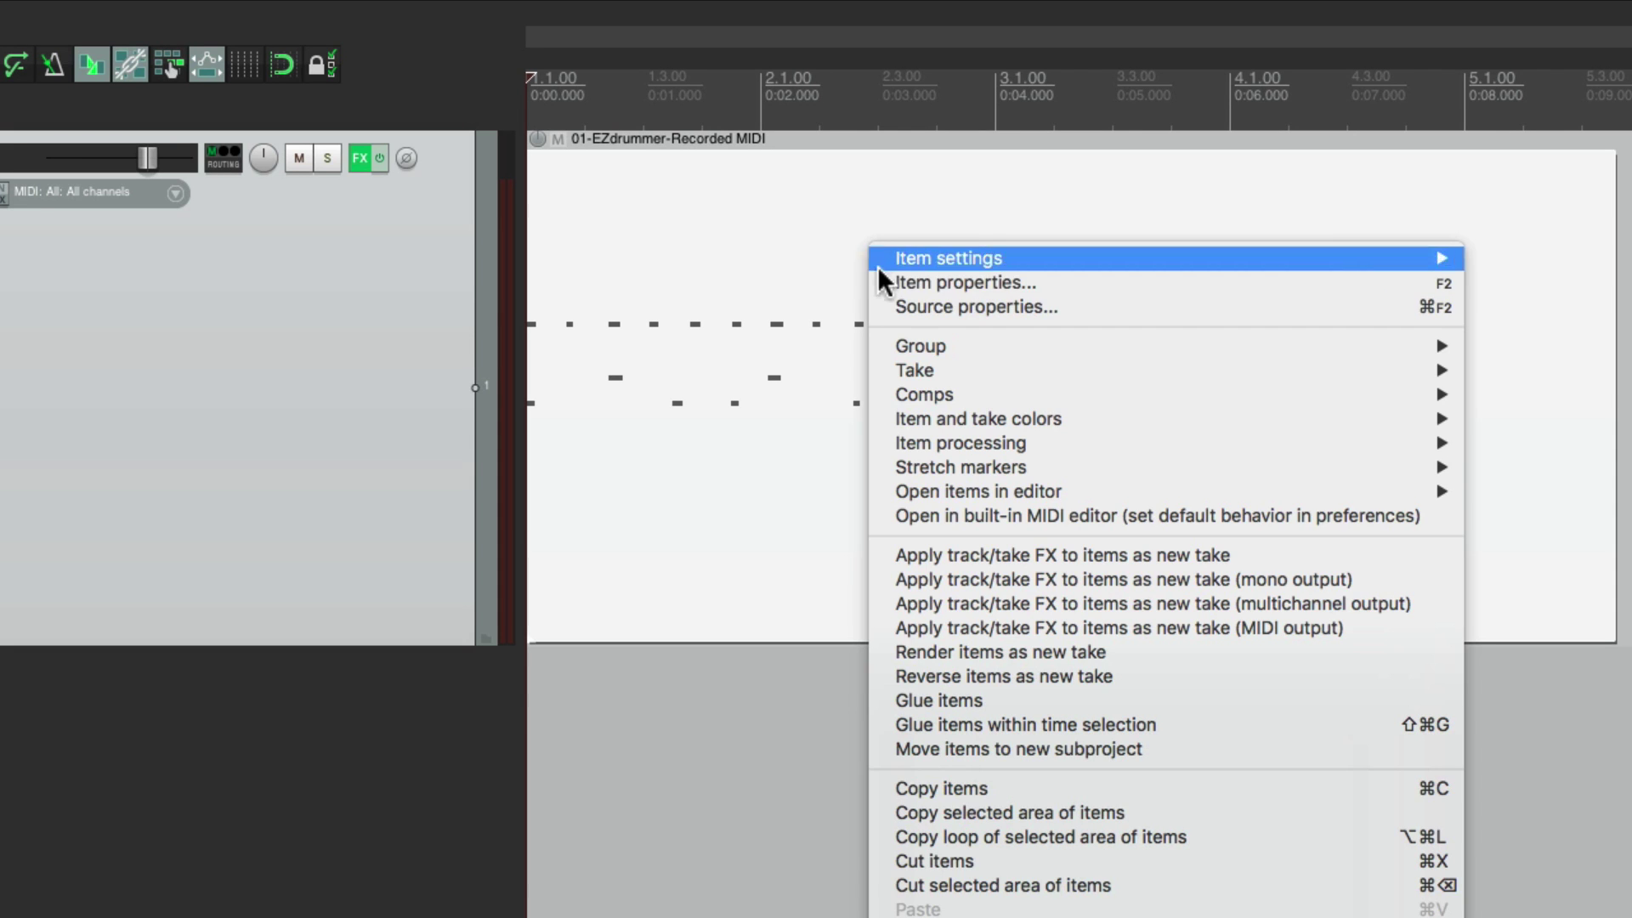
pyautogui.click(880, 308)
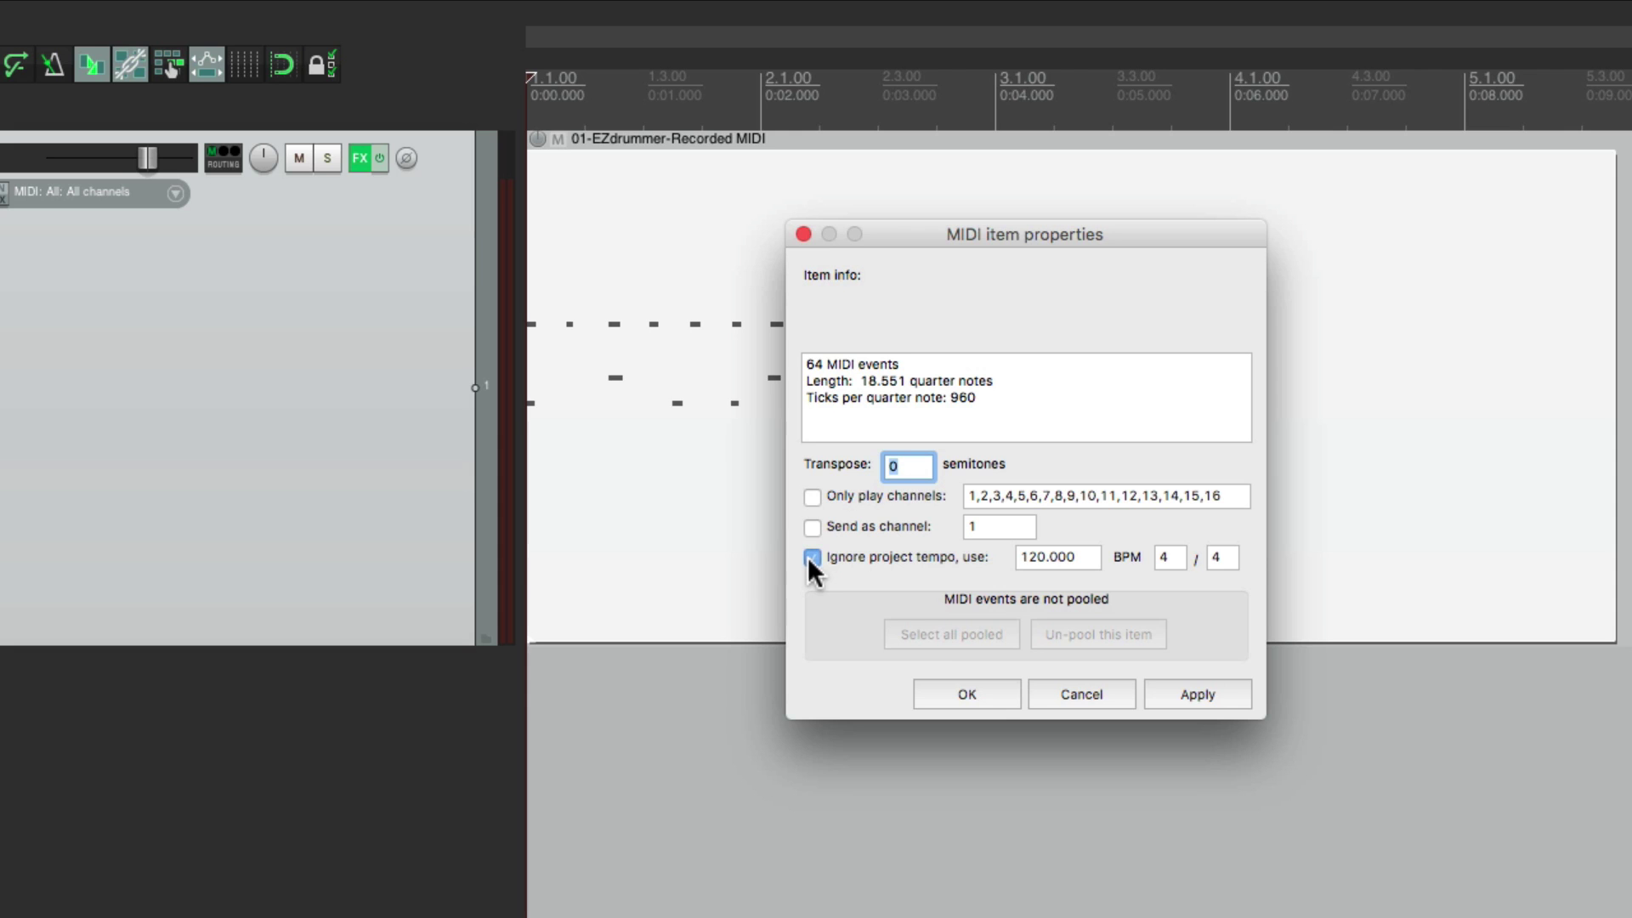
pyautogui.click(984, 704)
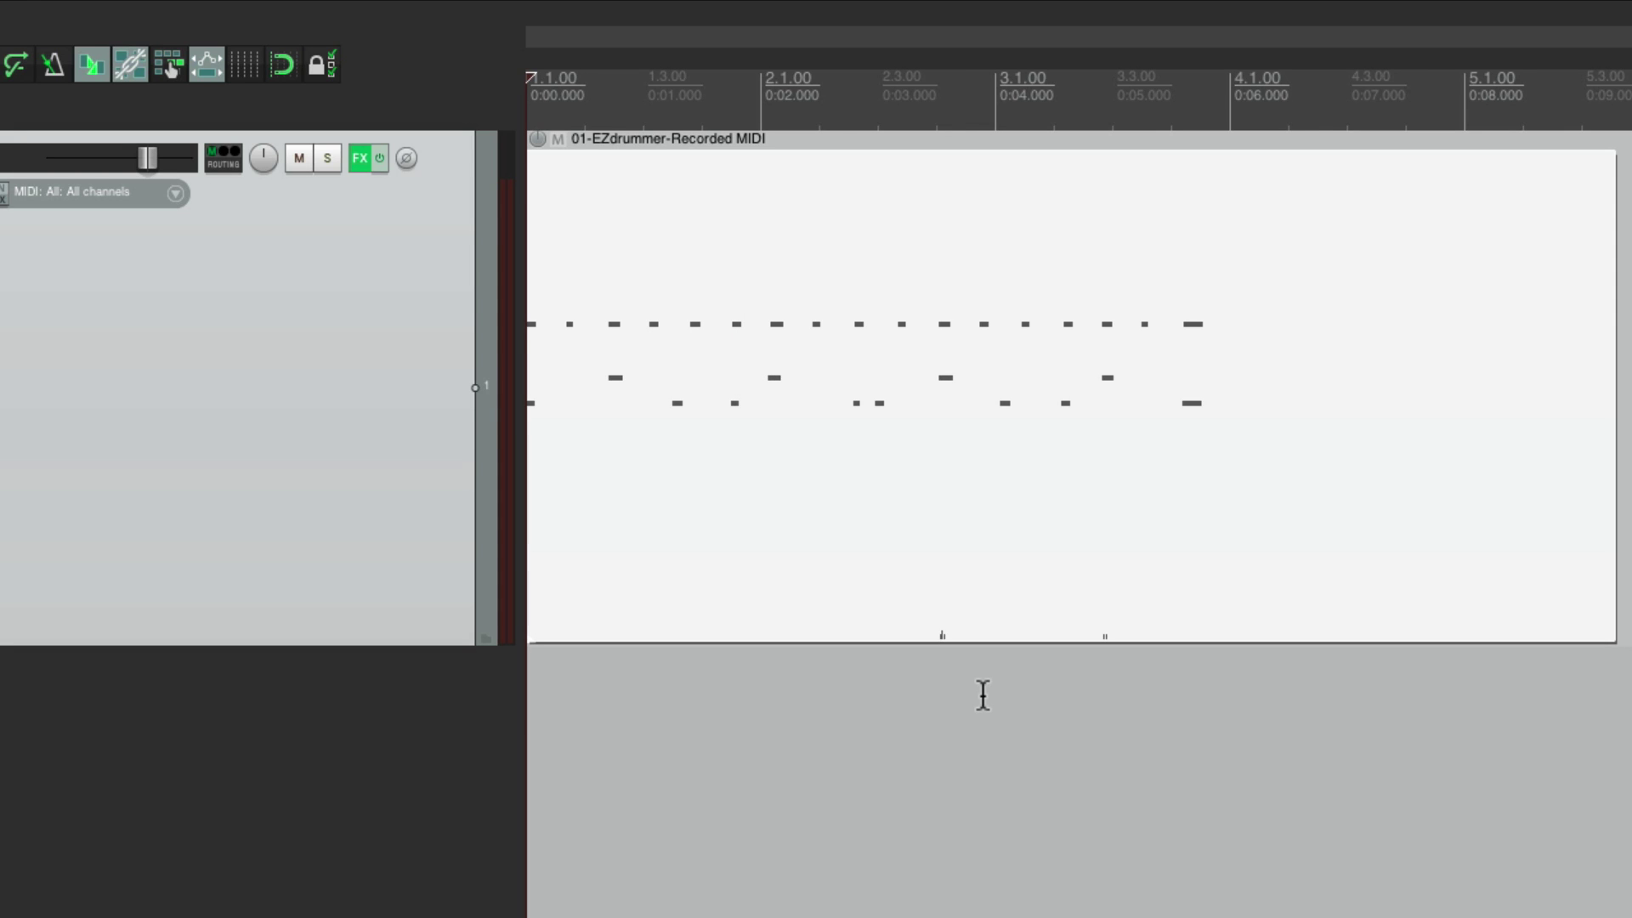
# Step: Insert a tempo marker at bar 3 with Shift+C
pyautogui.click(958, 85)
pyautogui.hotkey('shift', 'c')
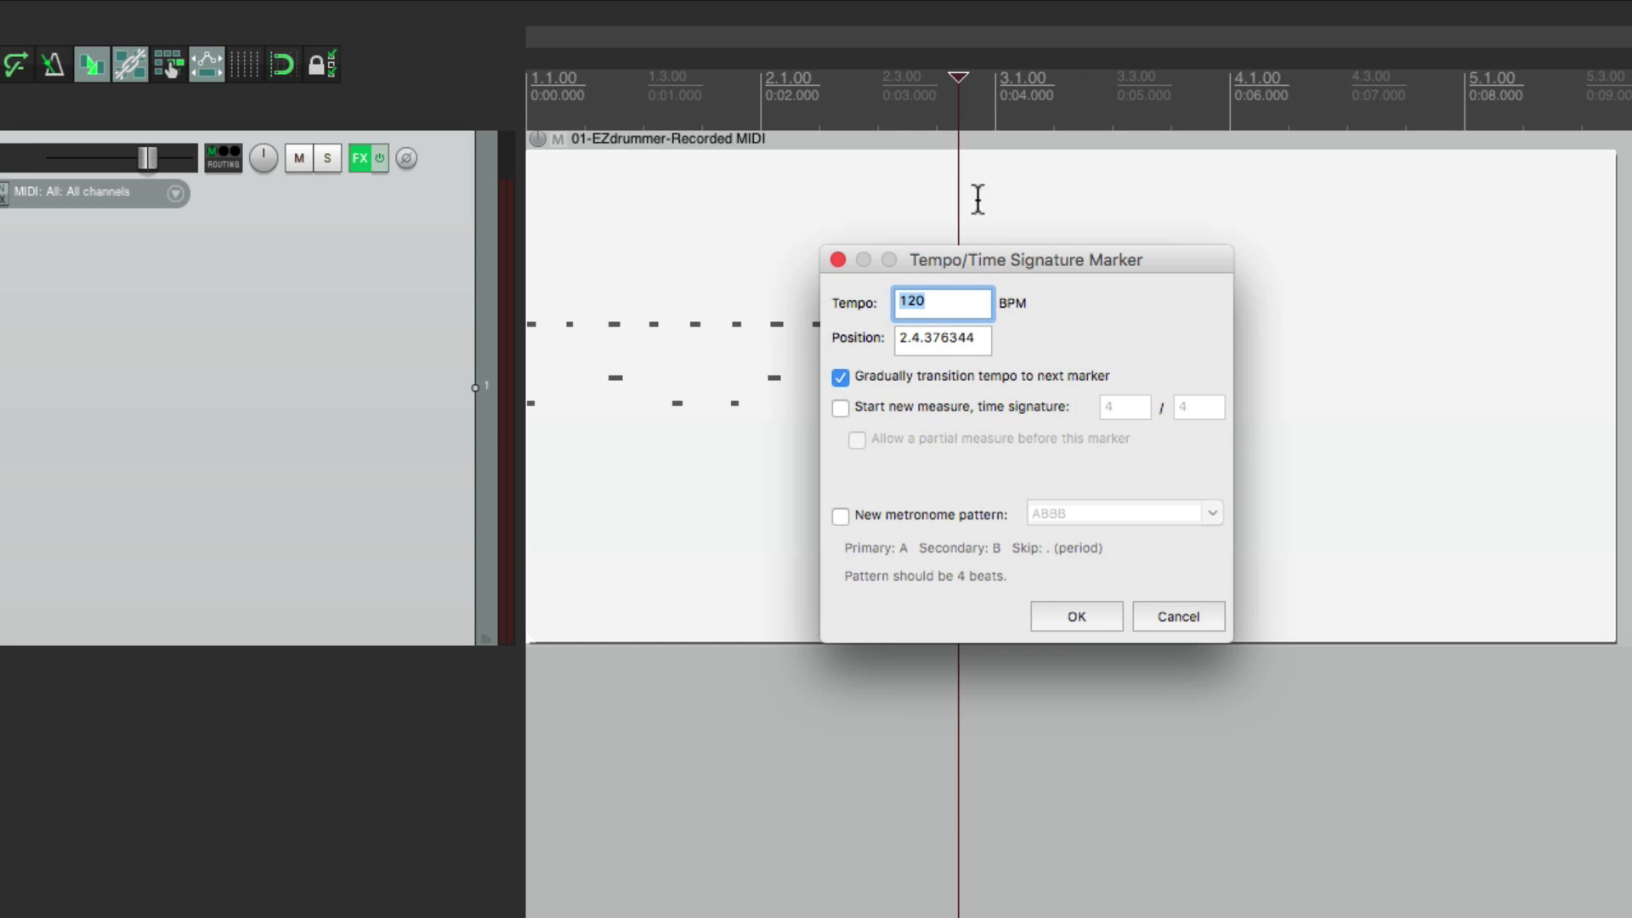
pyautogui.doubleClick(967, 339)
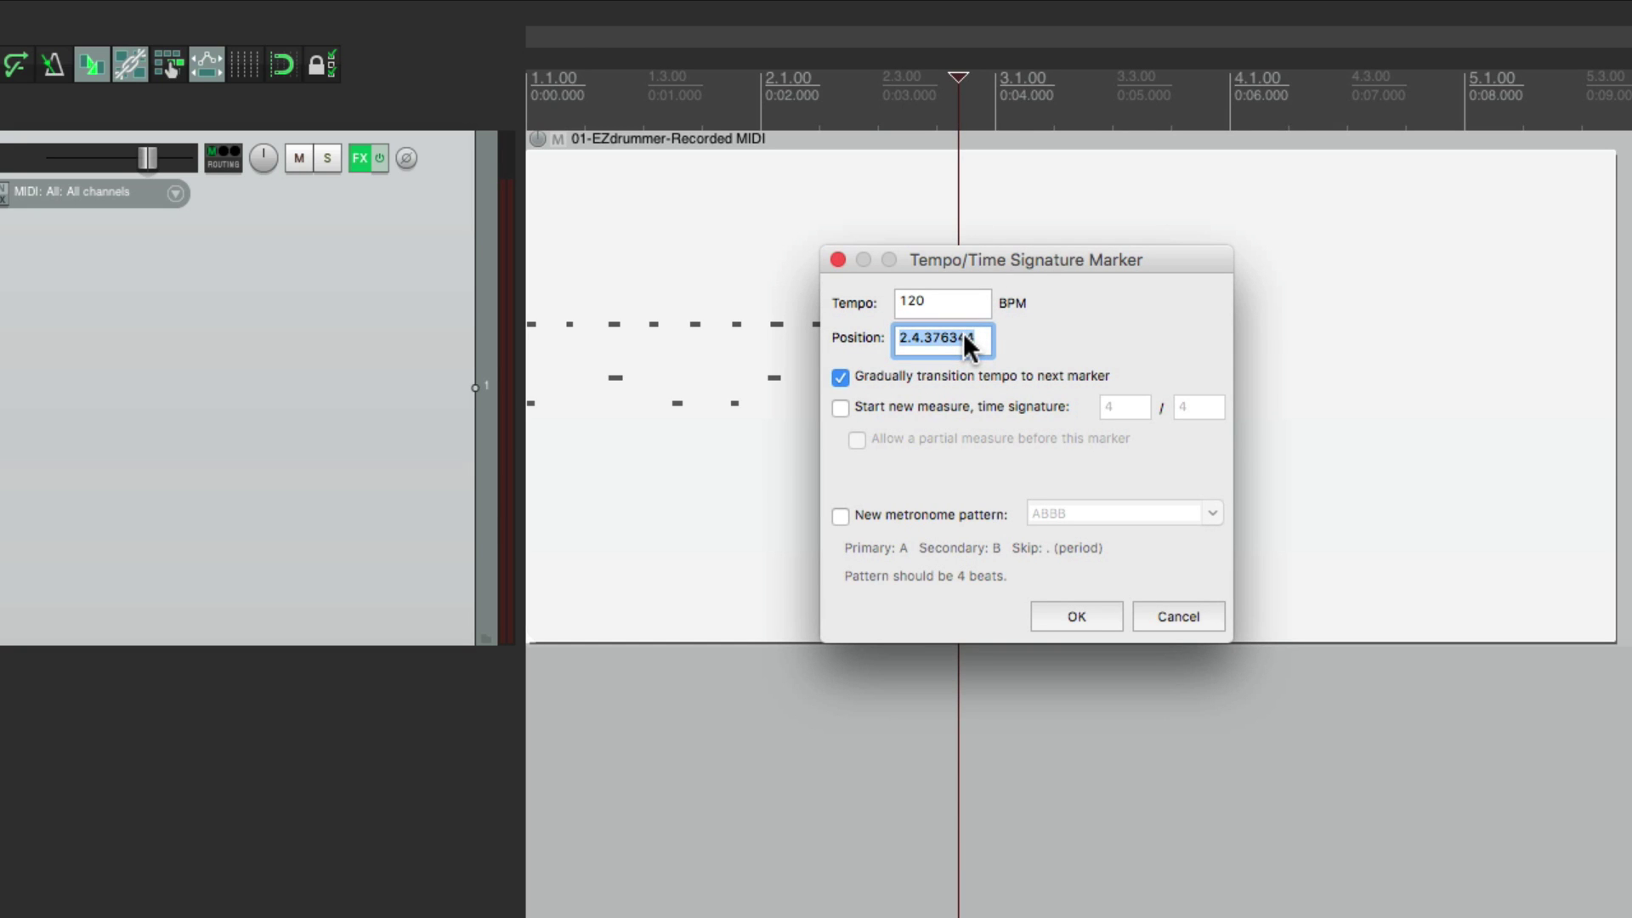
pyautogui.write('3')
pyautogui.press('Return')
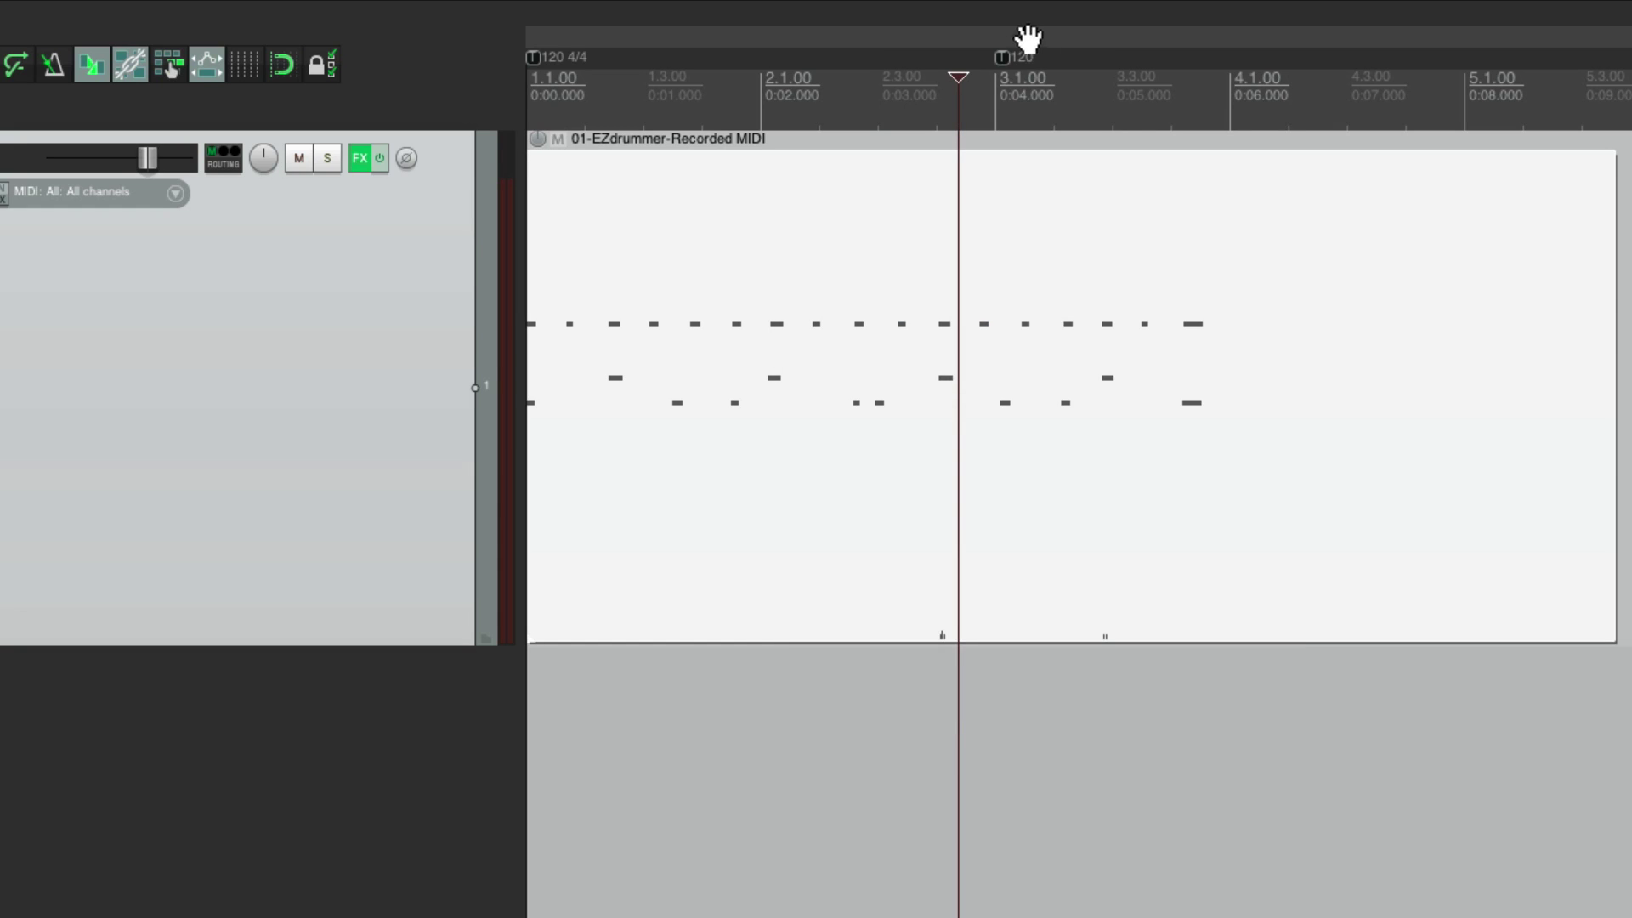
# Step: Drag the bar-3 marker onto the drum downbeat, making the opening tempo 85.847 BPM
pyautogui.moveTo(1000, 59); pyautogui.dragTo(1270, 48)
pyautogui.scroll(12, 1155, 389)
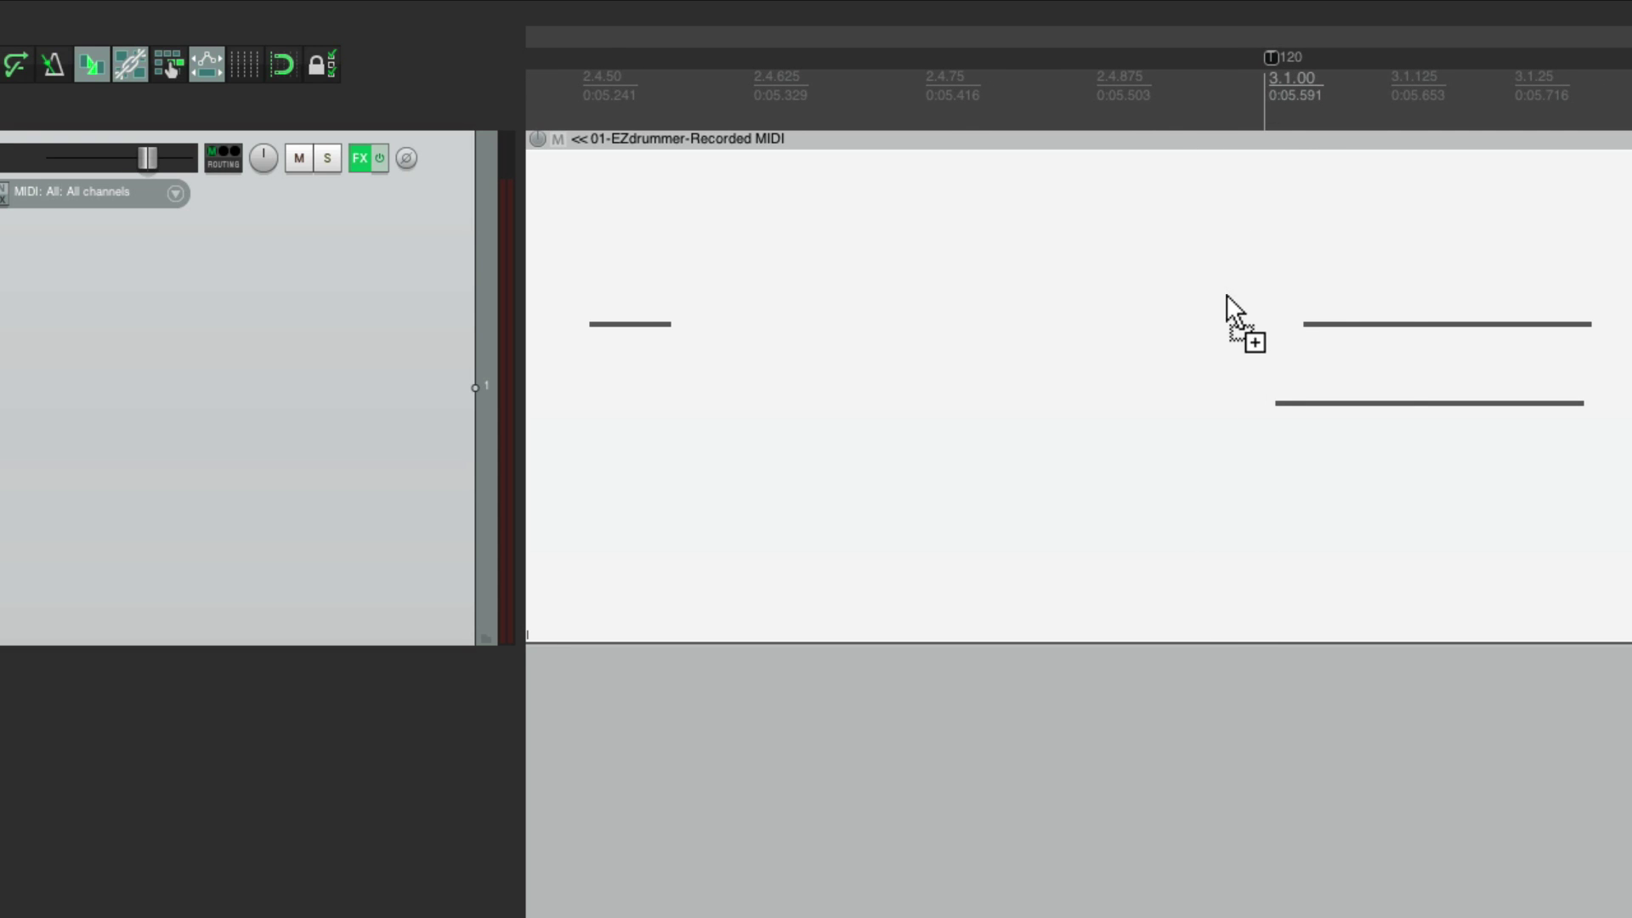
pyautogui.scroll(-5, 1226, 294)
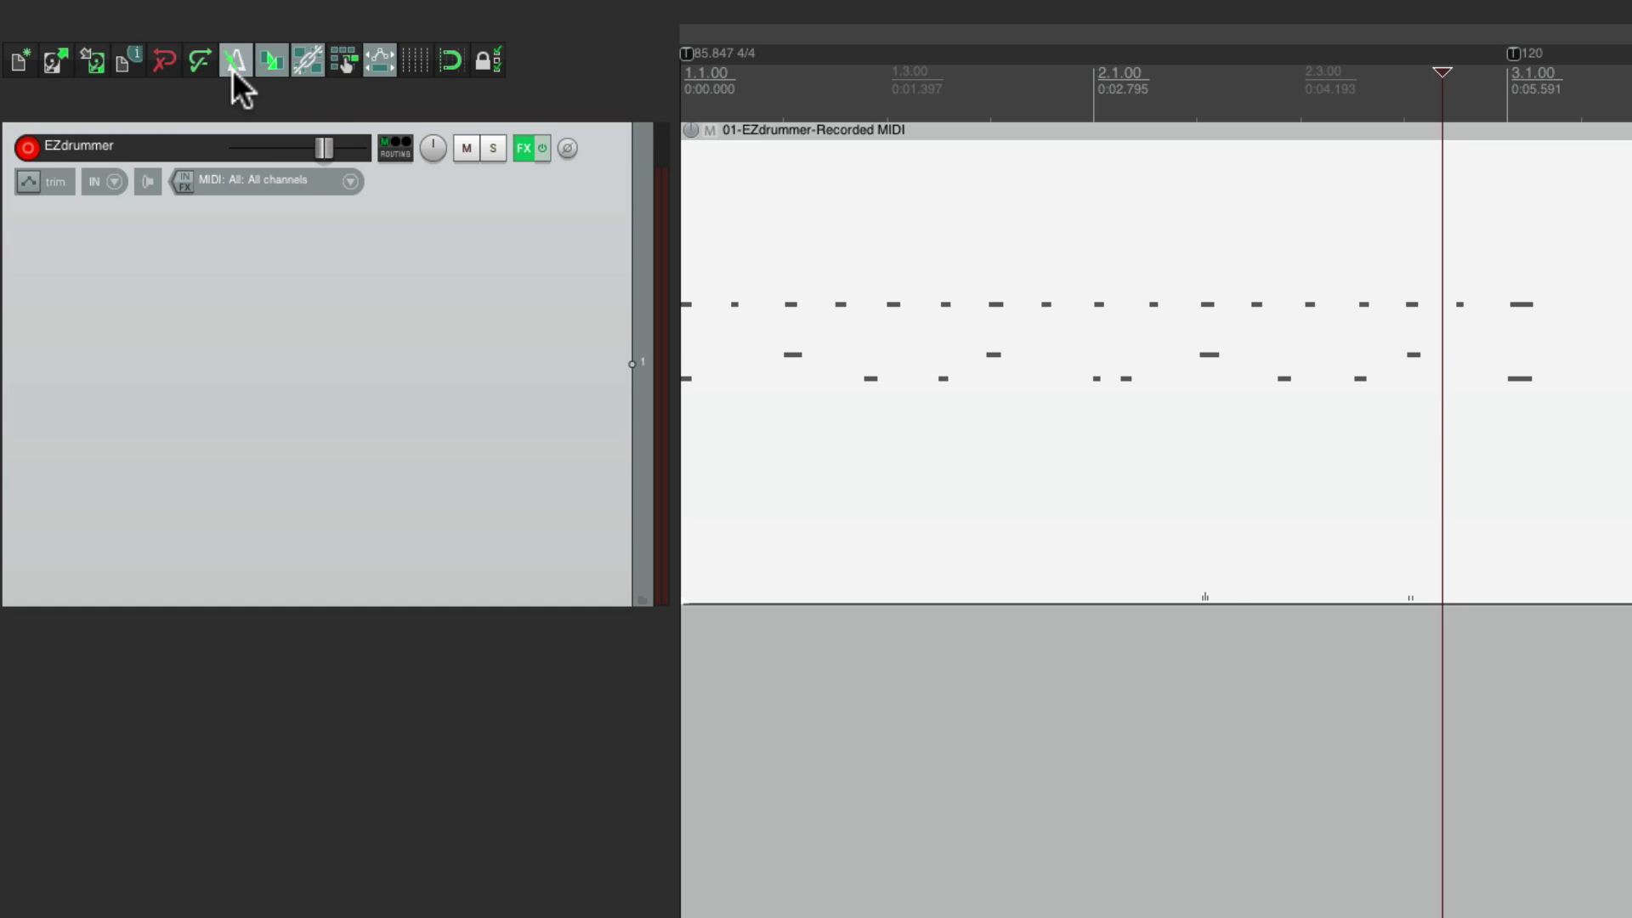
pyautogui.press('Home')
pyautogui.press('space')
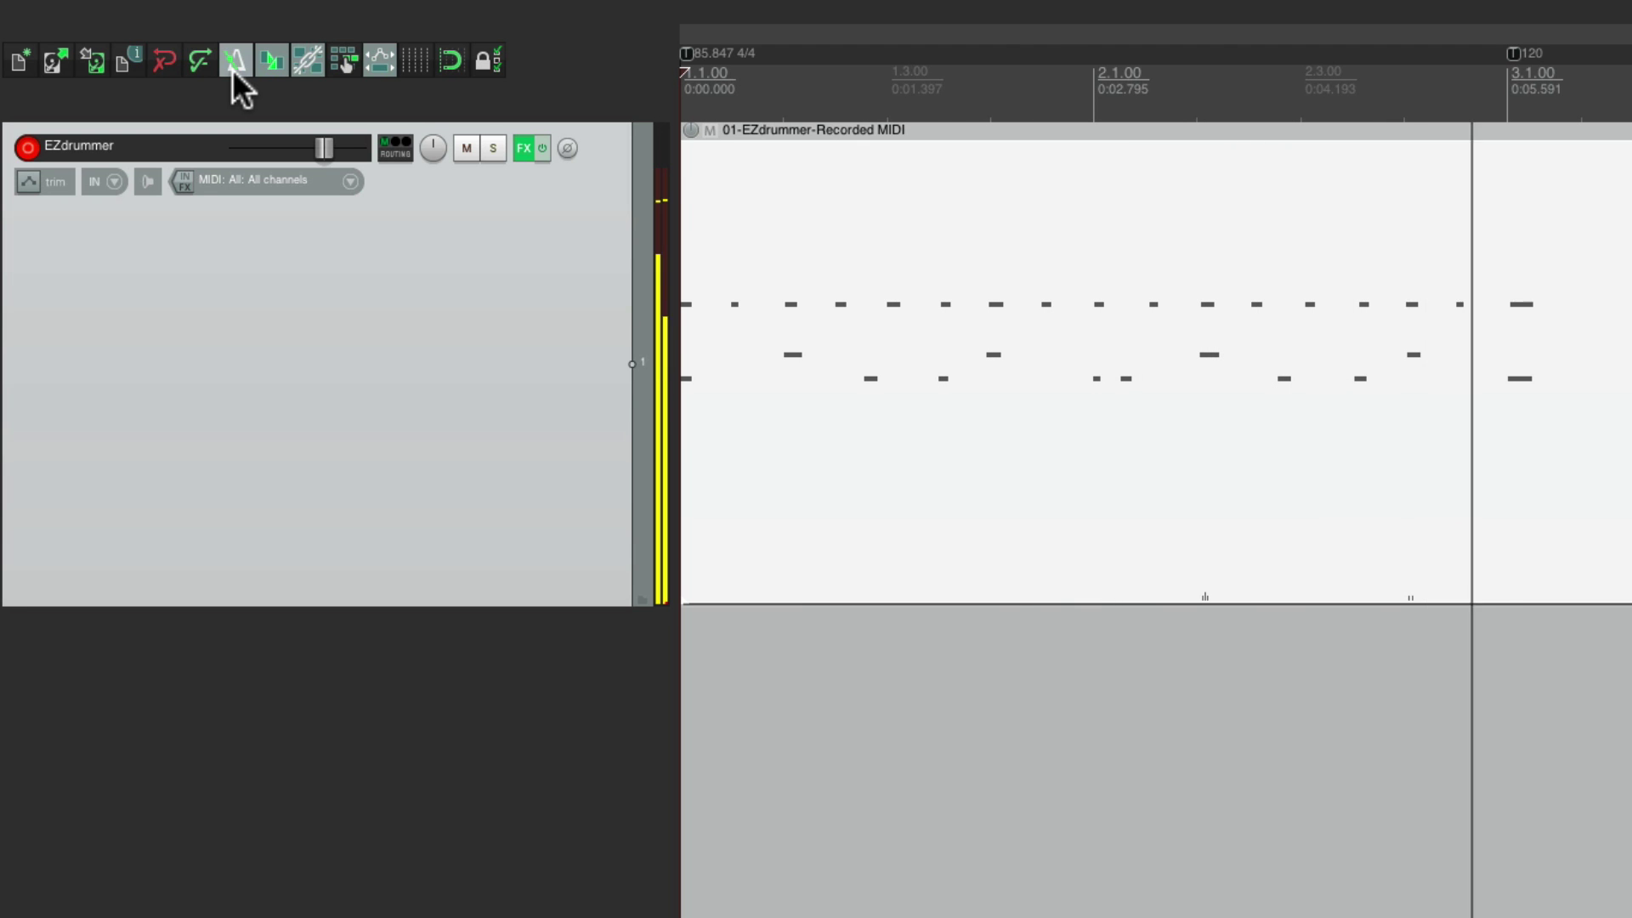
pyautogui.press('space')
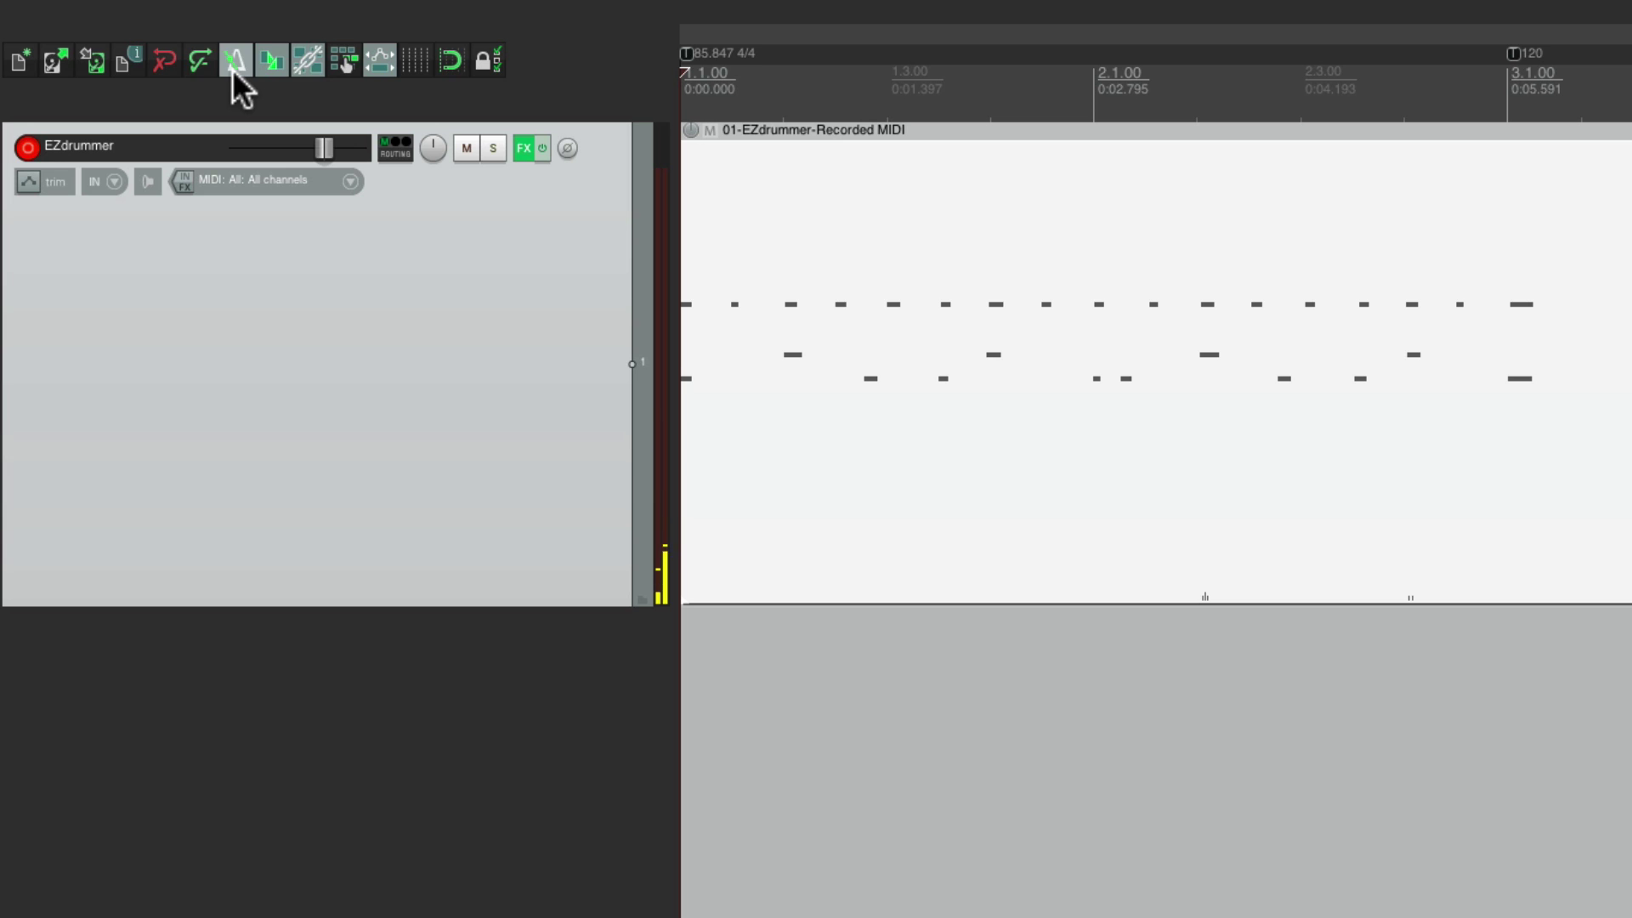
# Step: Confirm the 85.847 BPM opening tempo and delete the 120 BPM marker at bar 3
pyautogui.doubleClick(685, 53)
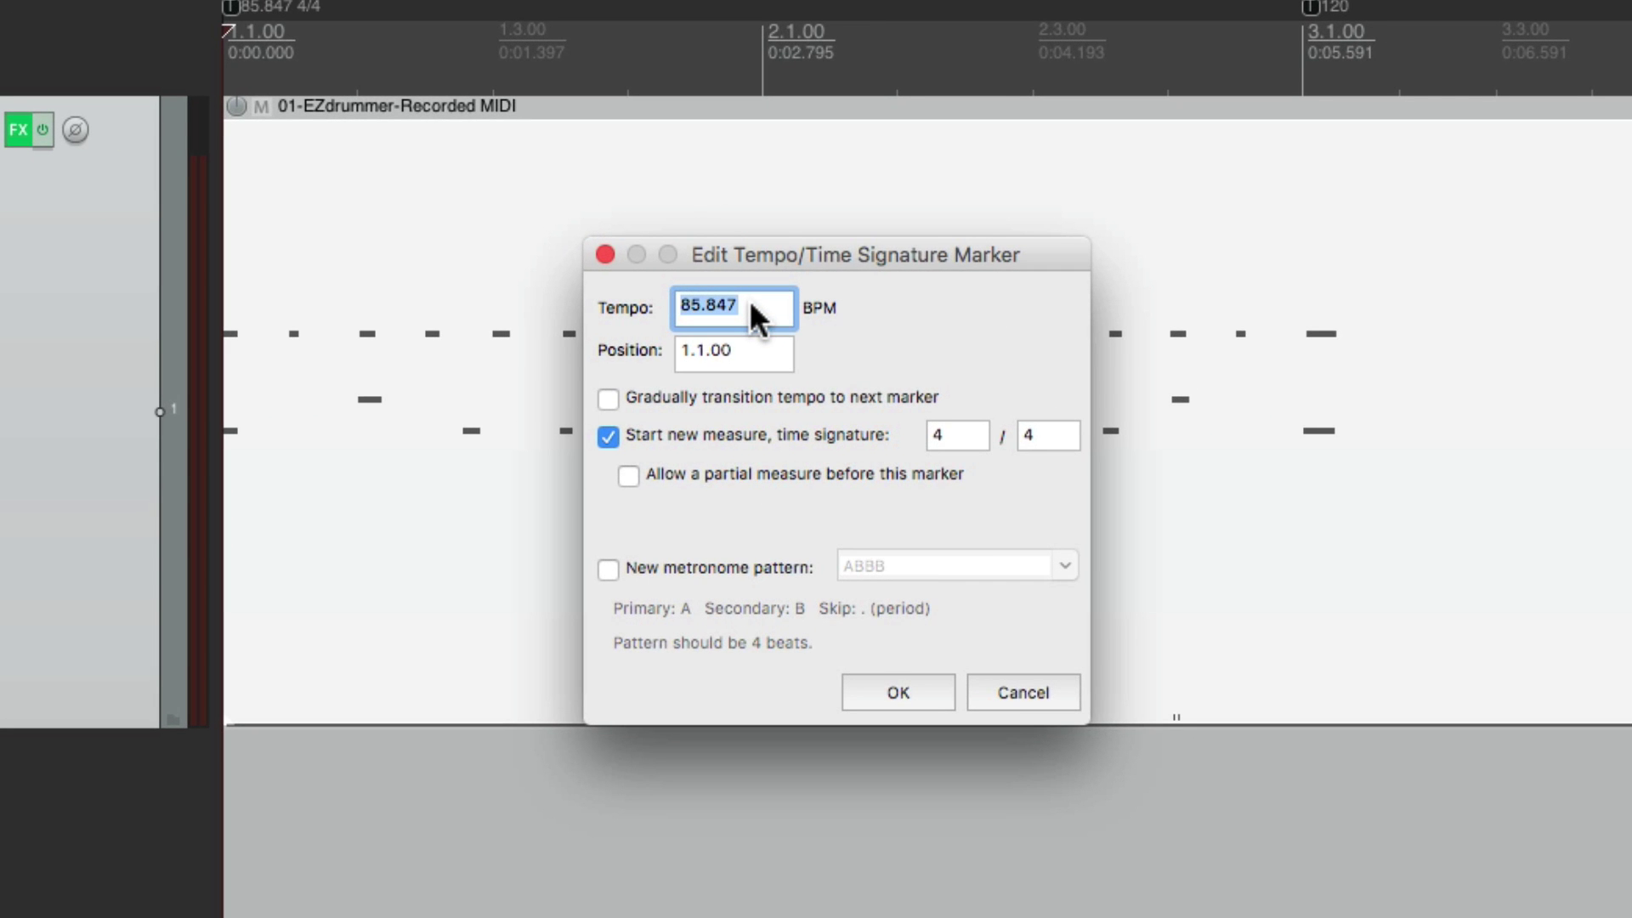
pyautogui.click(916, 690)
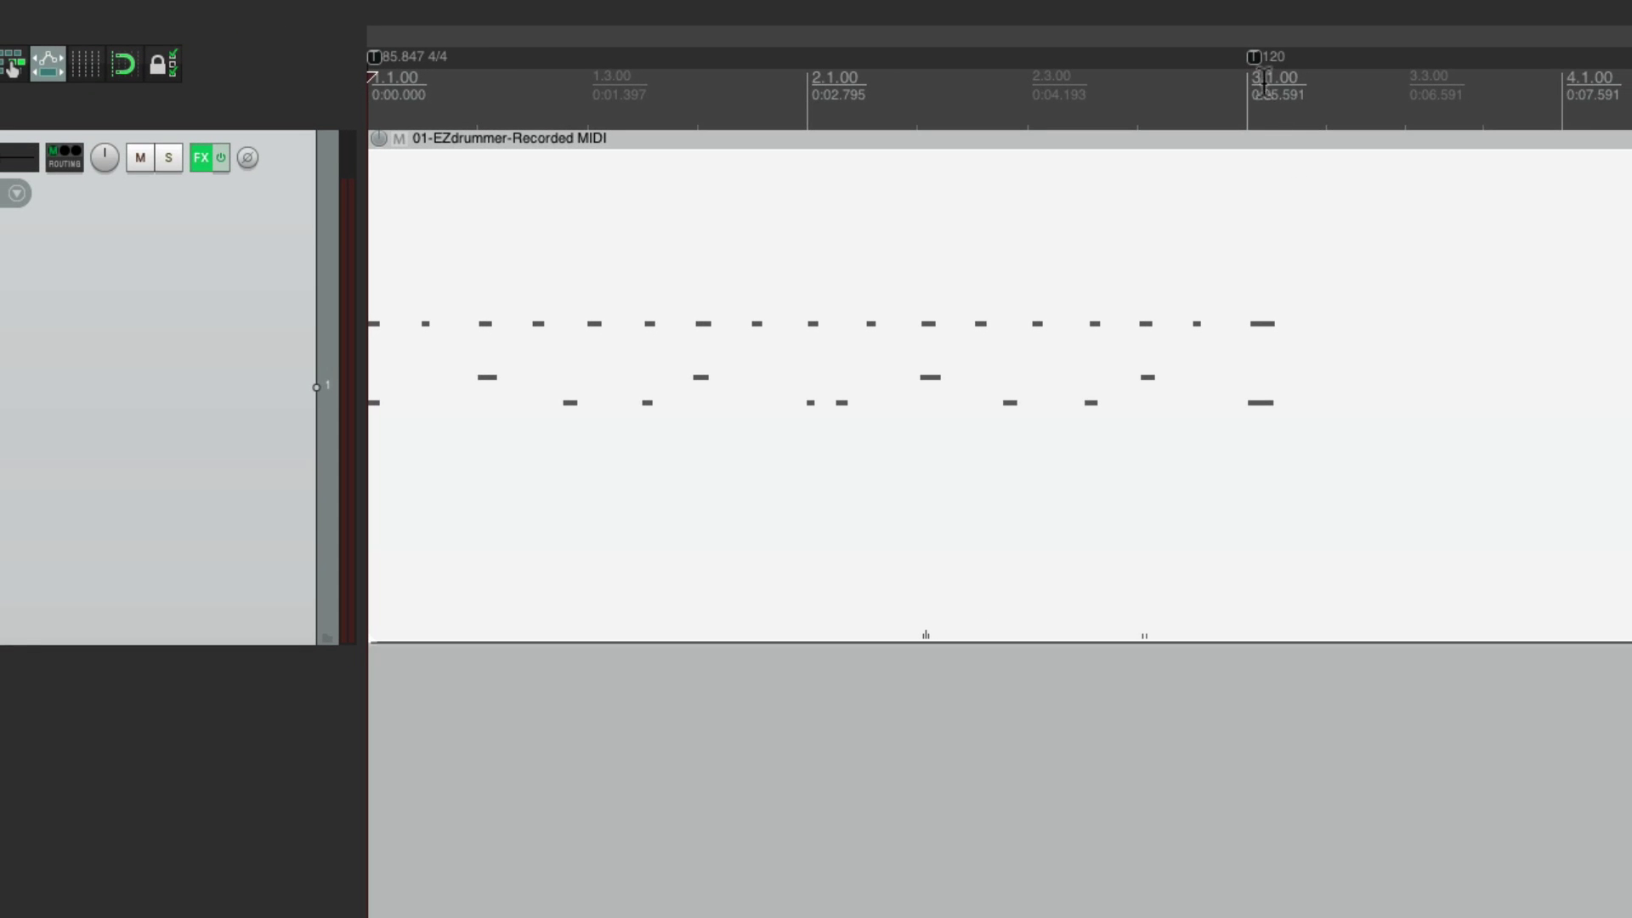
pyautogui.keyDown('alt'); pyautogui.click(1254, 56); pyautogui.keyUp('alt')
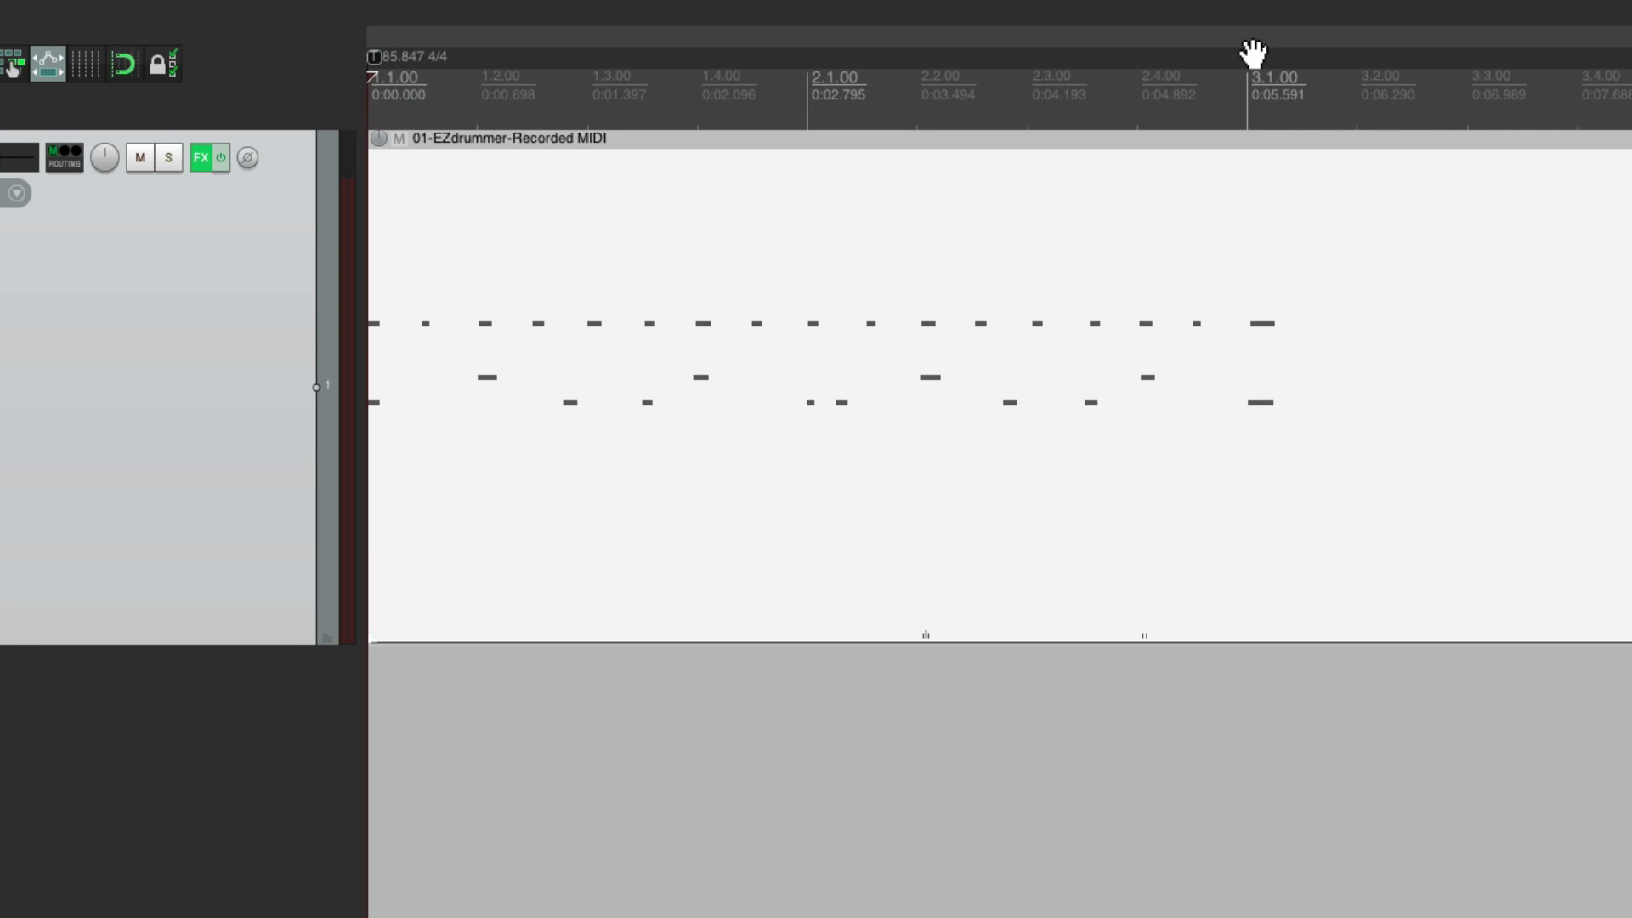
# Step: Open the drum item in the piano roll, then play the drums from the start at 85.847 BPM and stop
pyautogui.doubleClick(863, 294)
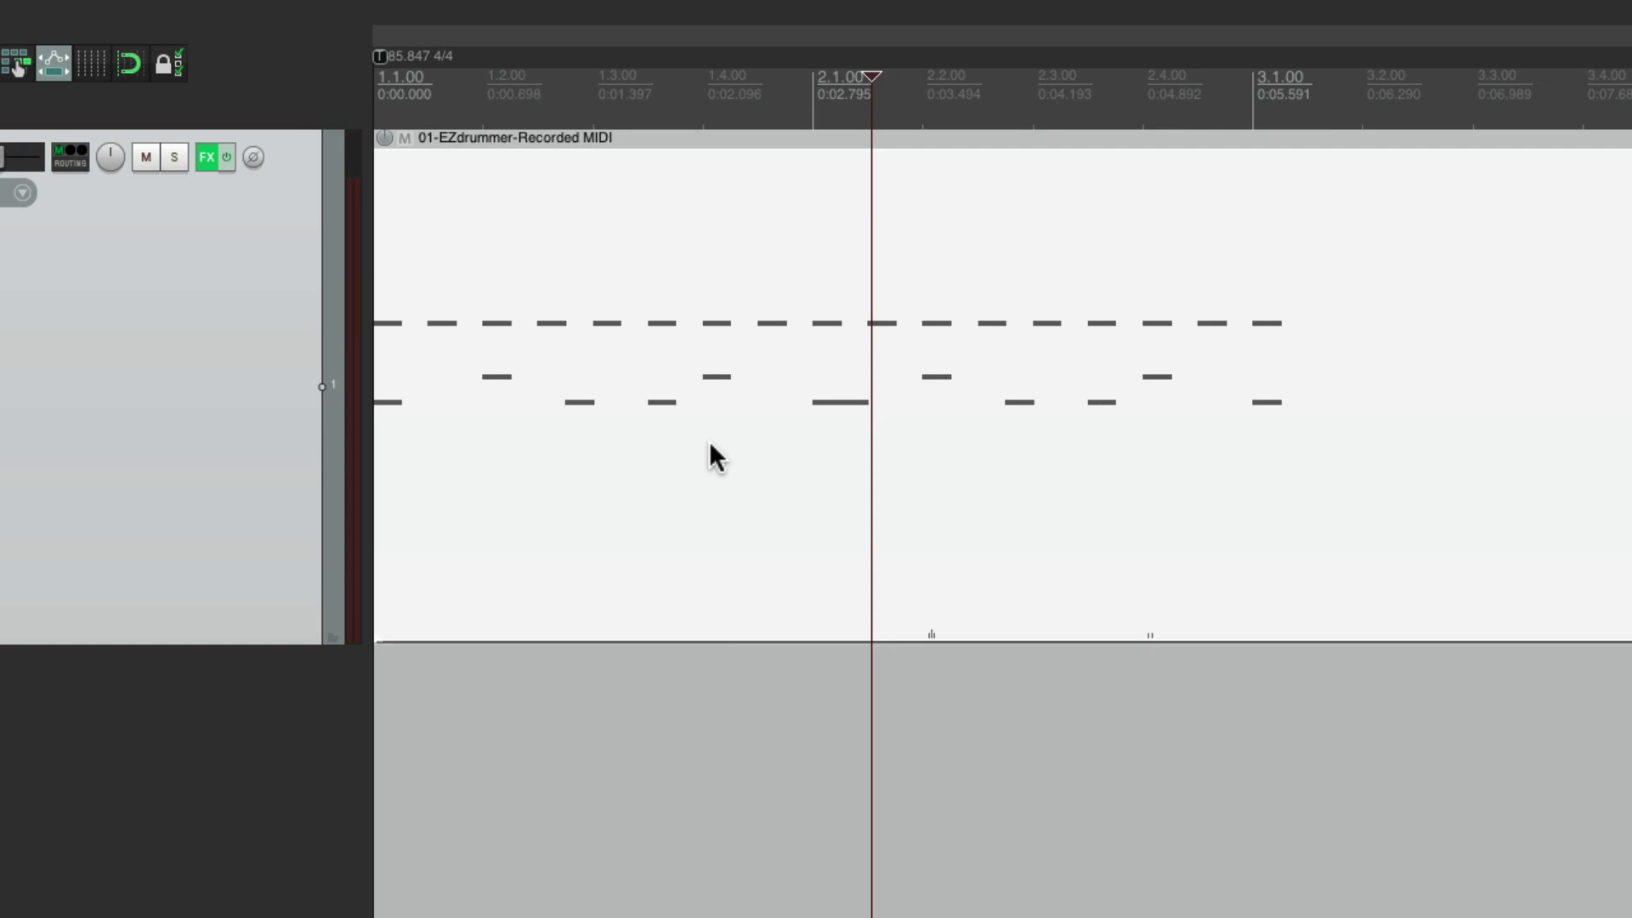
pyautogui.press('Home')
pyautogui.press('space')
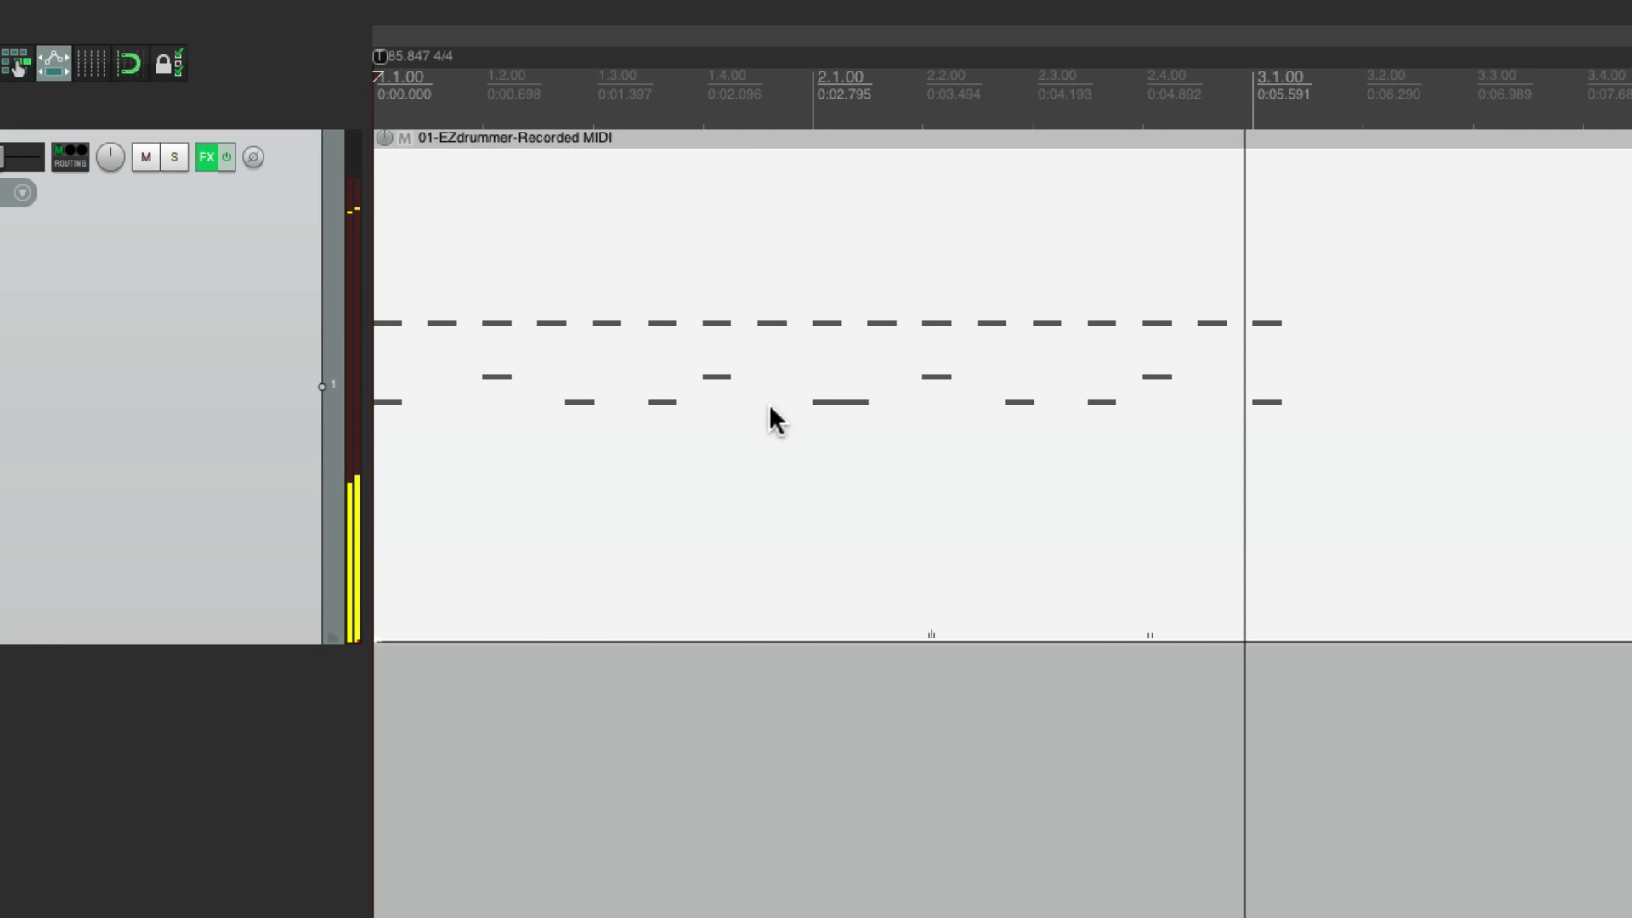
pyautogui.press('space')
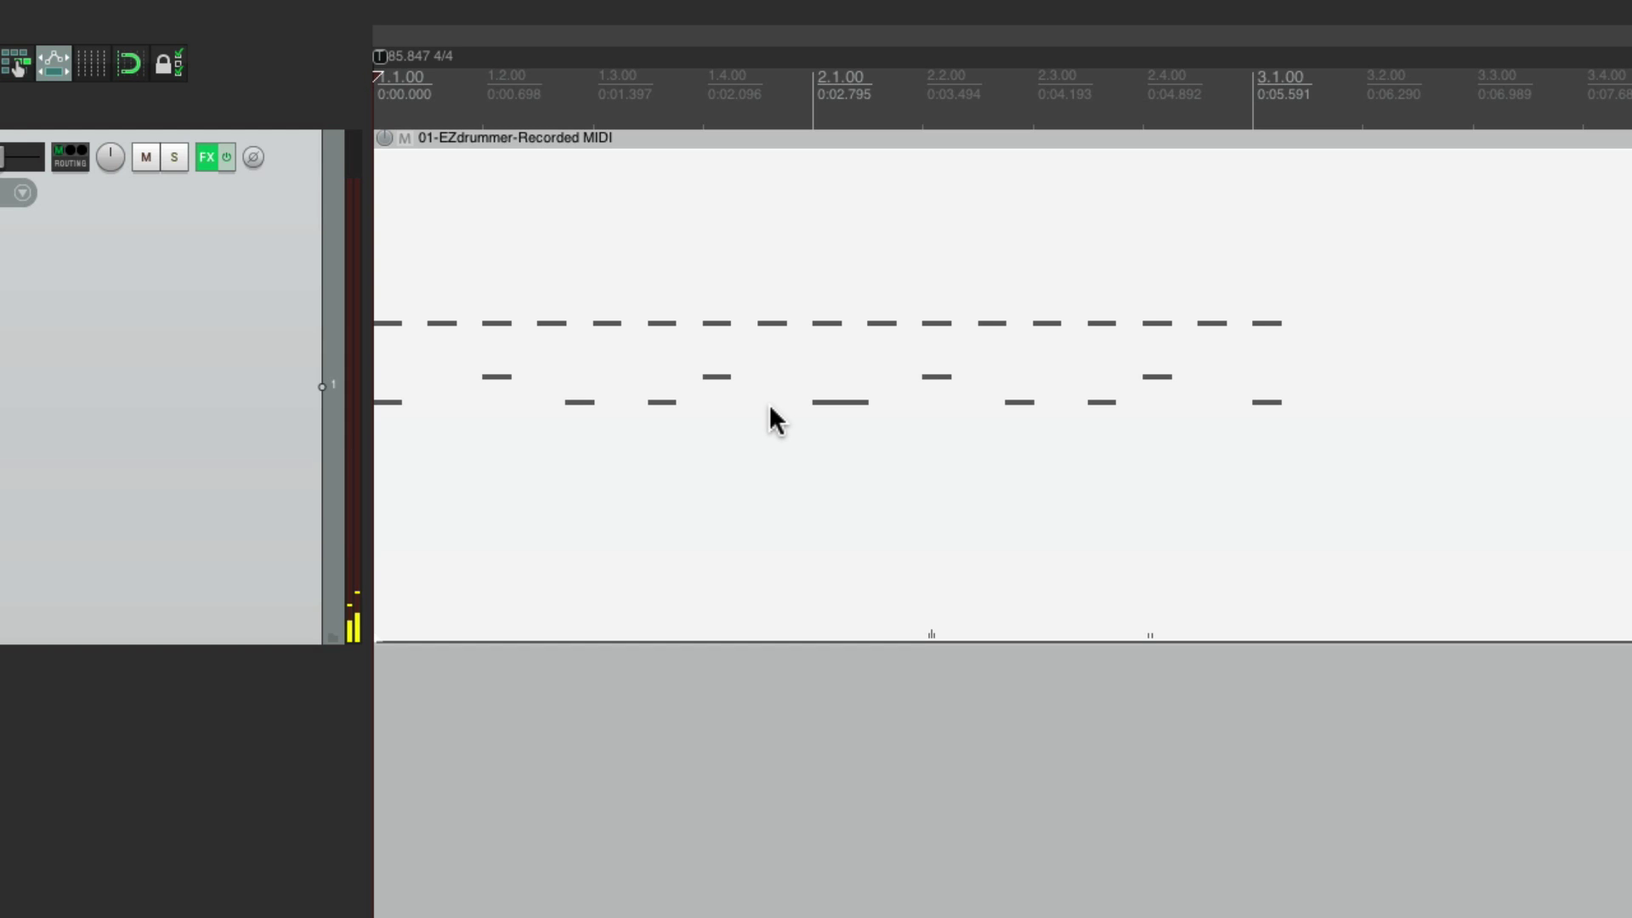